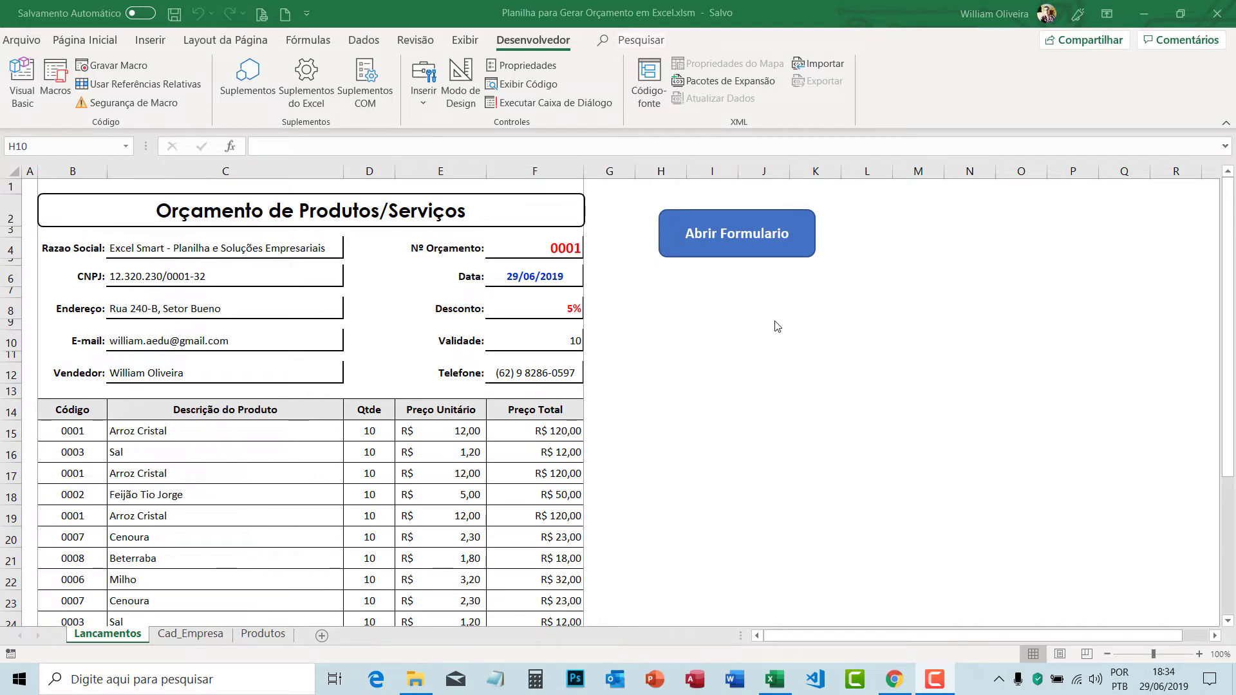
# - Submit a quote for Luz - Planilhas Empresariais with 10 Feijão Tio Jorge
pyautogui.click(701, 250)
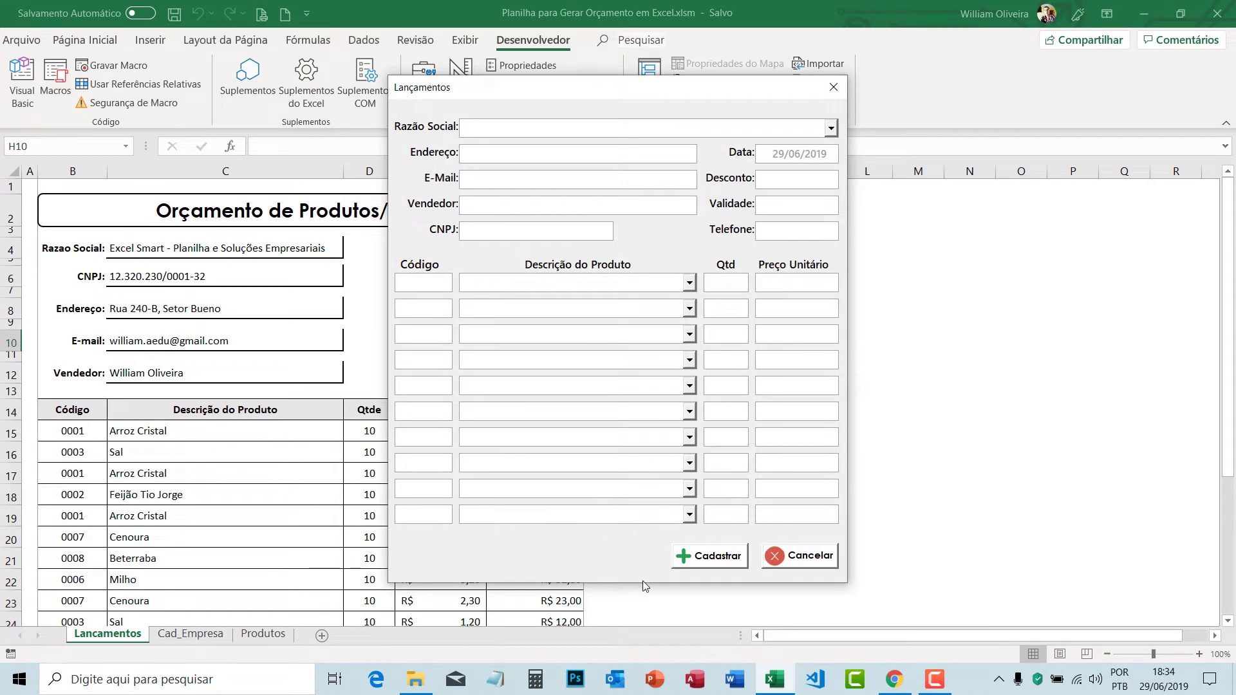
pyautogui.click(831, 128)
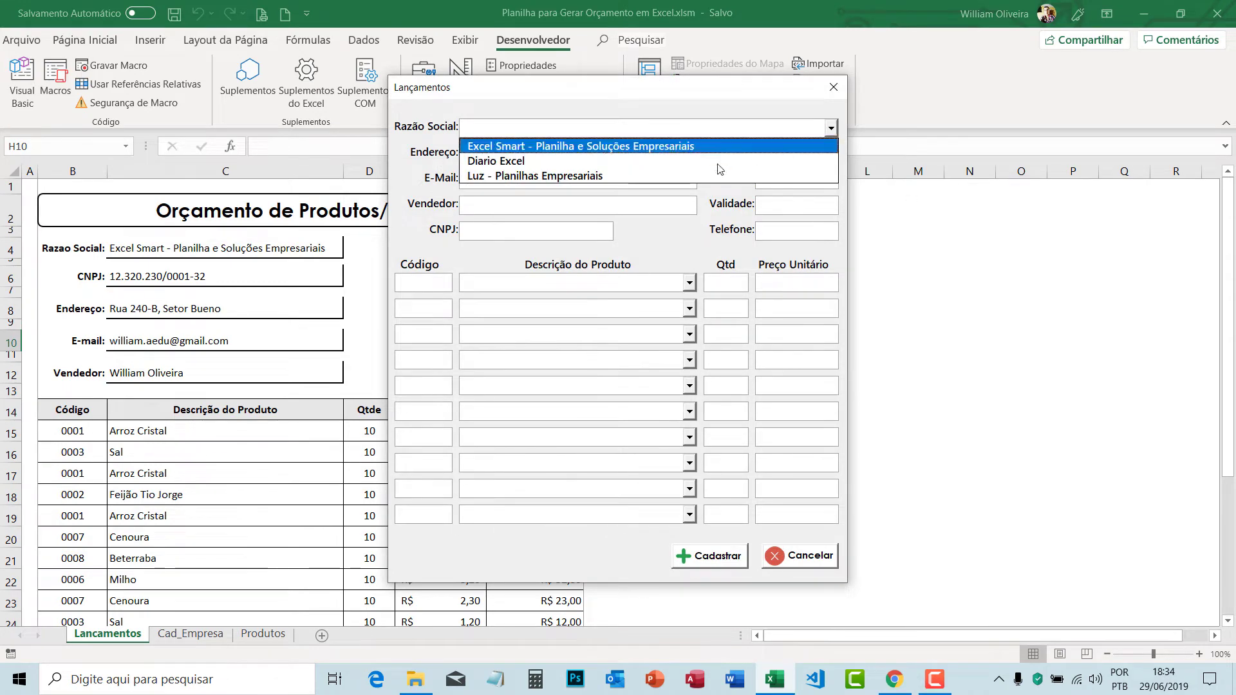
pyautogui.click(688, 176)
pyautogui.click(689, 283)
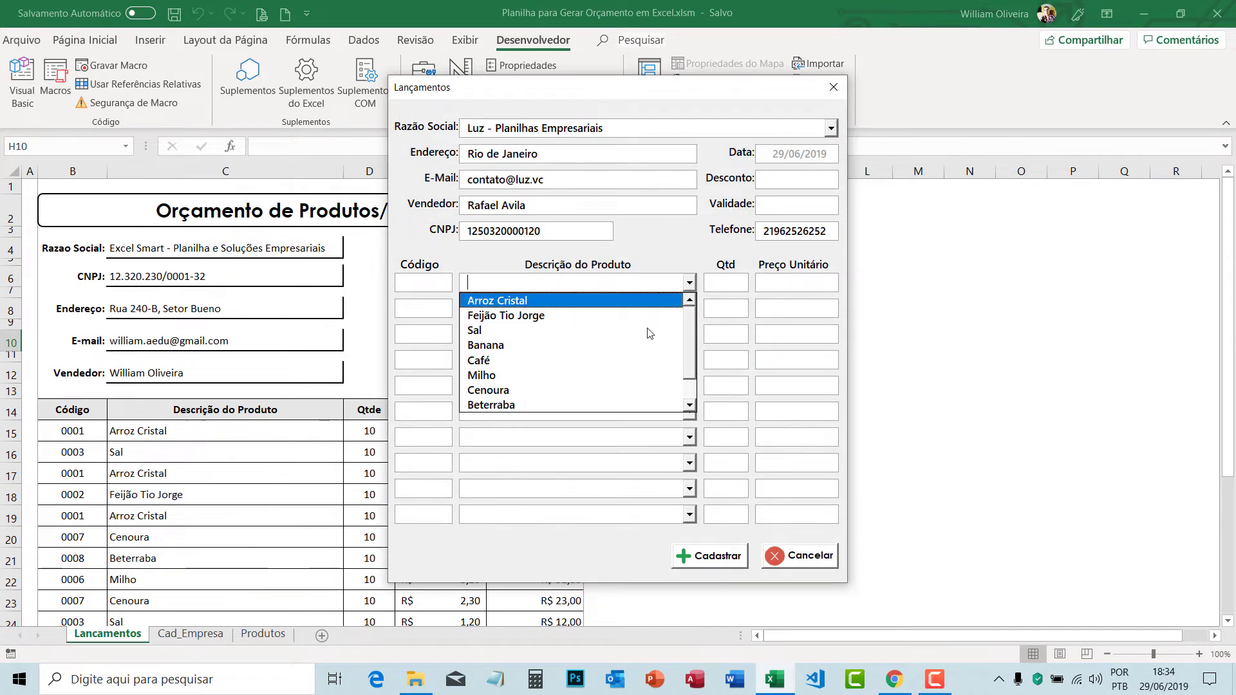
pyautogui.click(621, 320)
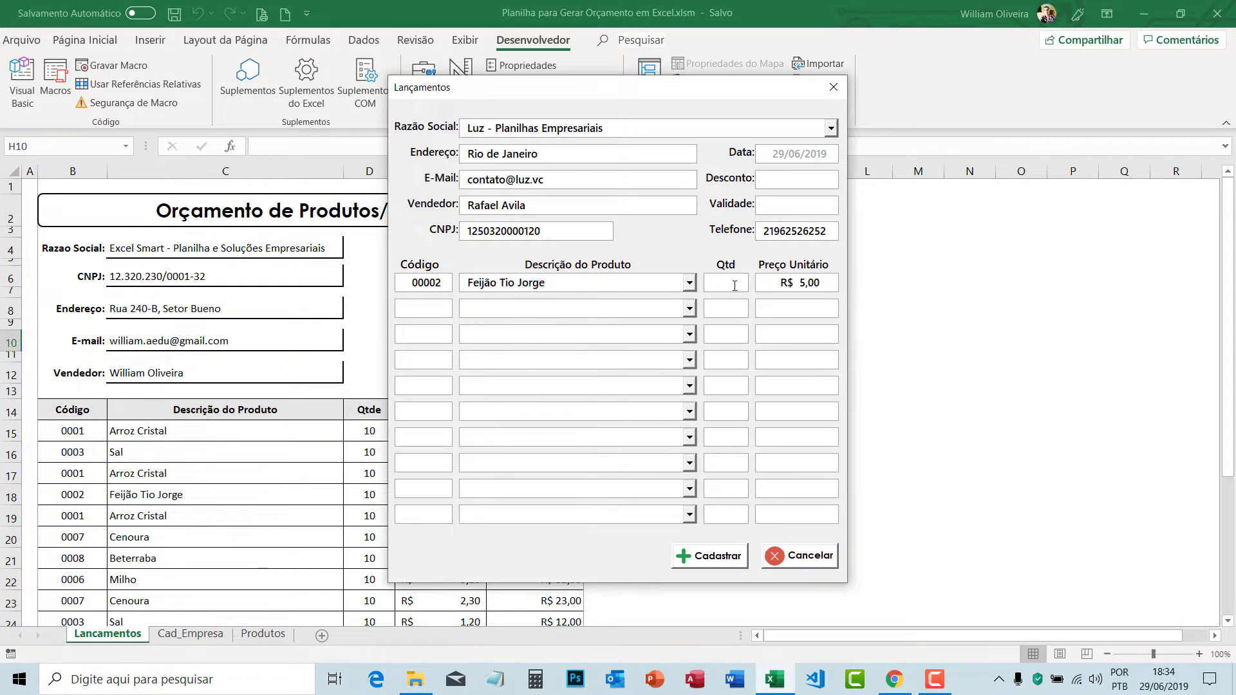
pyautogui.click(735, 286)
pyautogui.write('10')
pyautogui.click(721, 556)
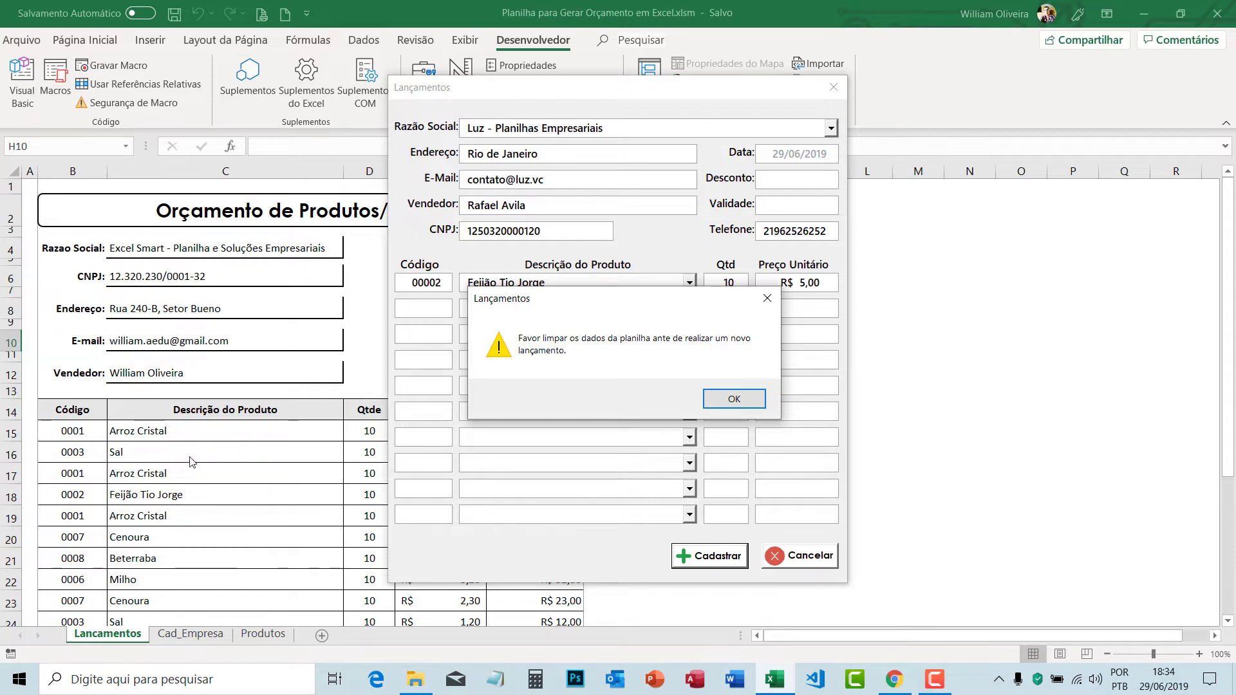
# - Dismiss the warning, close the form and clear the product rows B15:E24
pyautogui.click(734, 399)
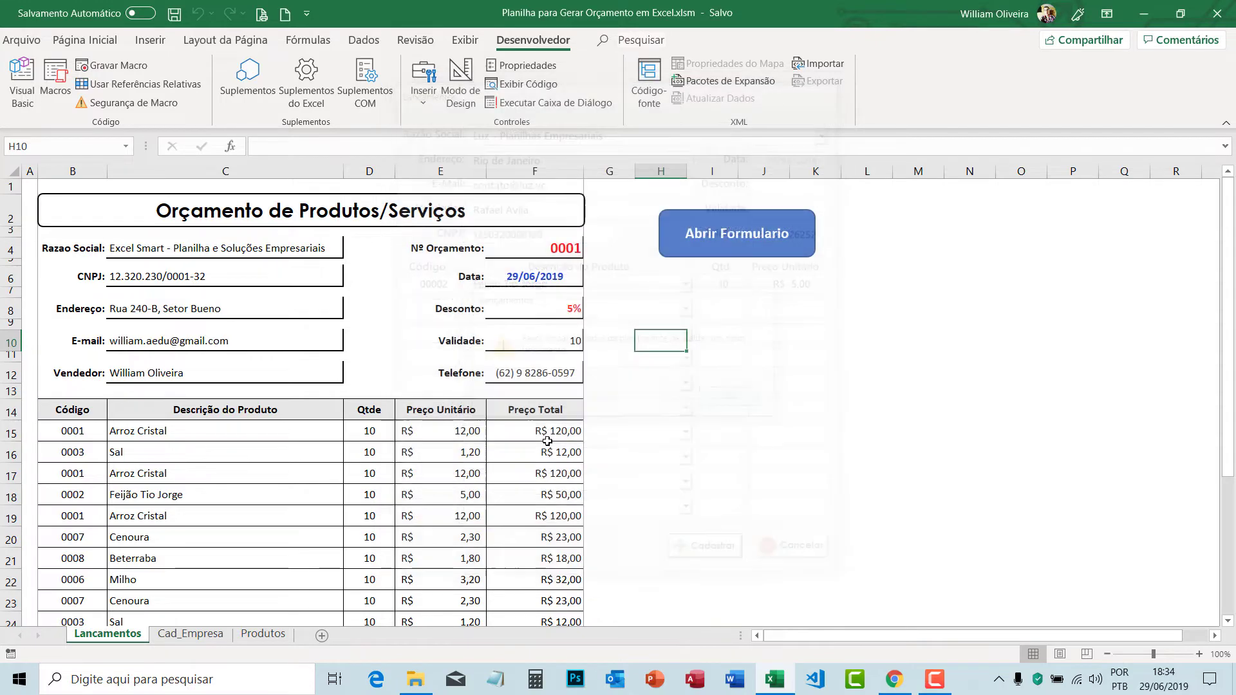
pyautogui.scroll(-2, 239, 410)
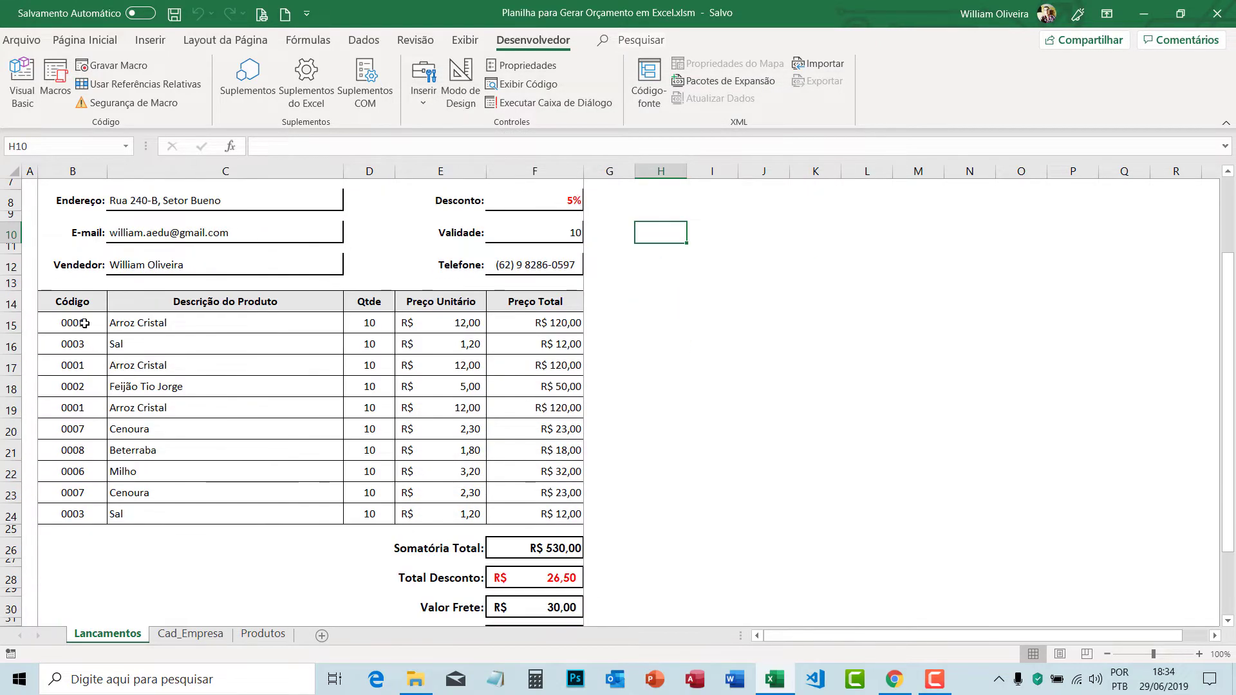
pyautogui.moveTo(84, 323)
pyautogui.mouseDown()
pyautogui.moveTo(492, 437)
pyautogui.moveTo(420, 517)
pyautogui.mouseUp()
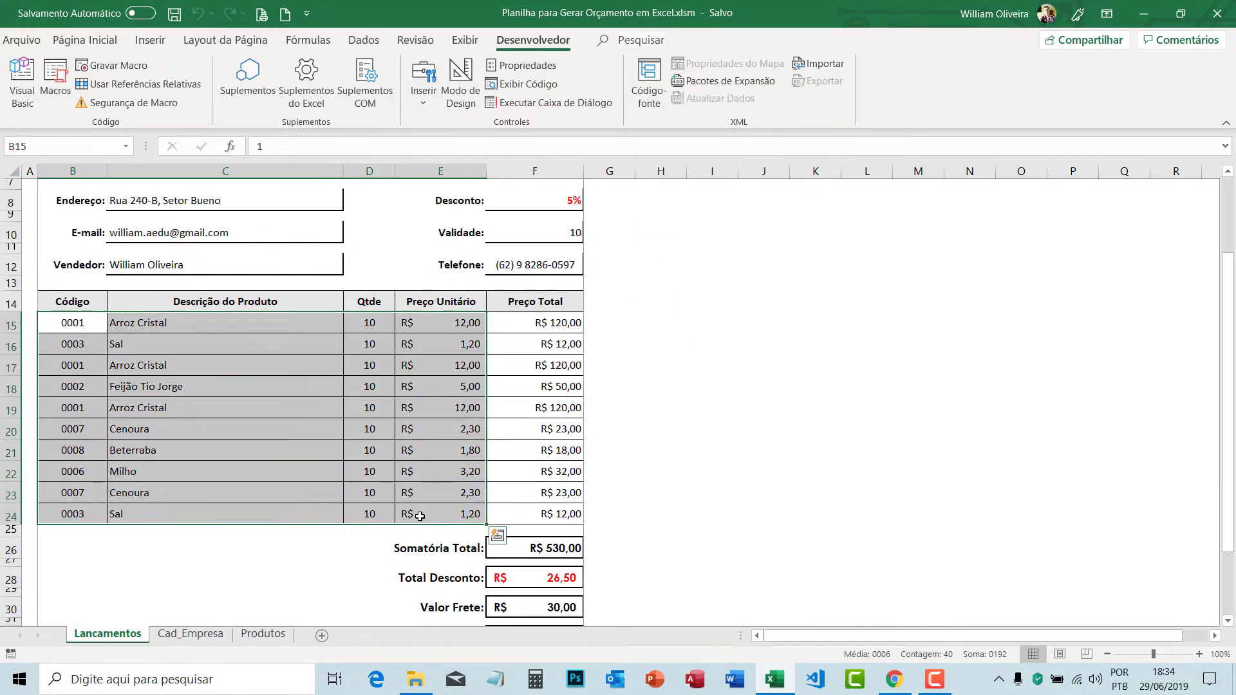
pyautogui.press('Delete')
pyautogui.click(571, 384)
pyautogui.scroll(2, 571, 384)
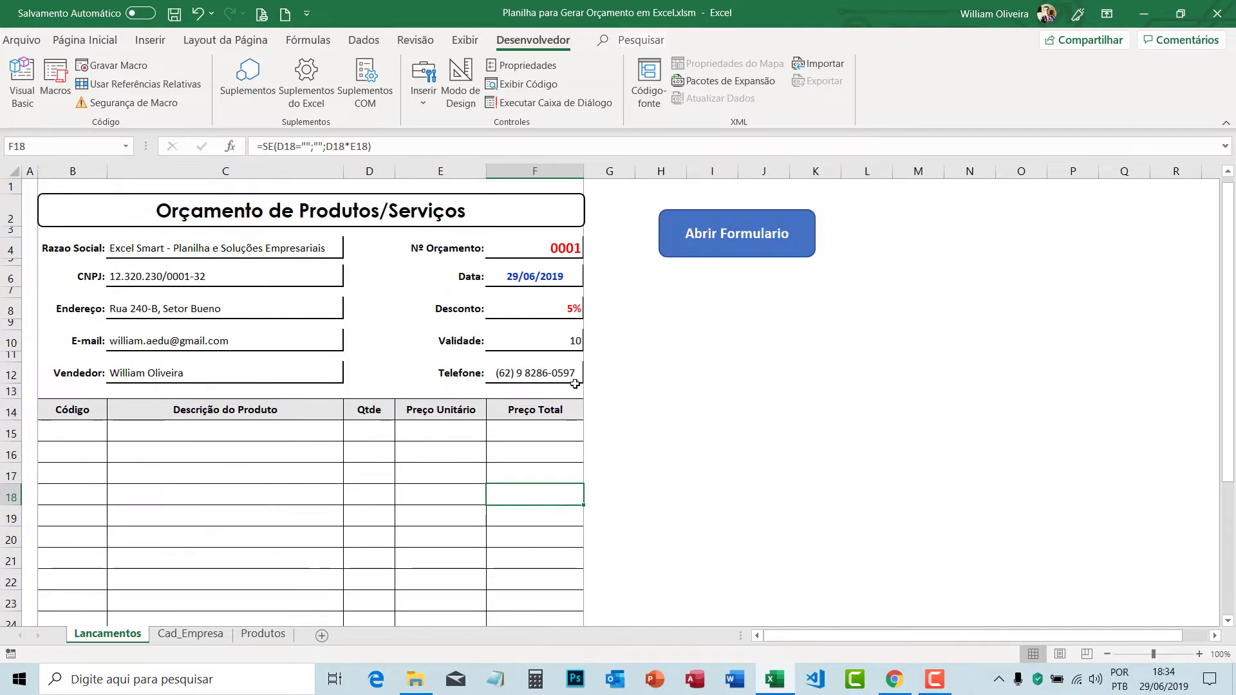
# - Submit a quote for Diario Excel with 10 Feijão Tio Jorge, which triggers error 13
pyautogui.click(696, 230)
pyautogui.click(831, 128)
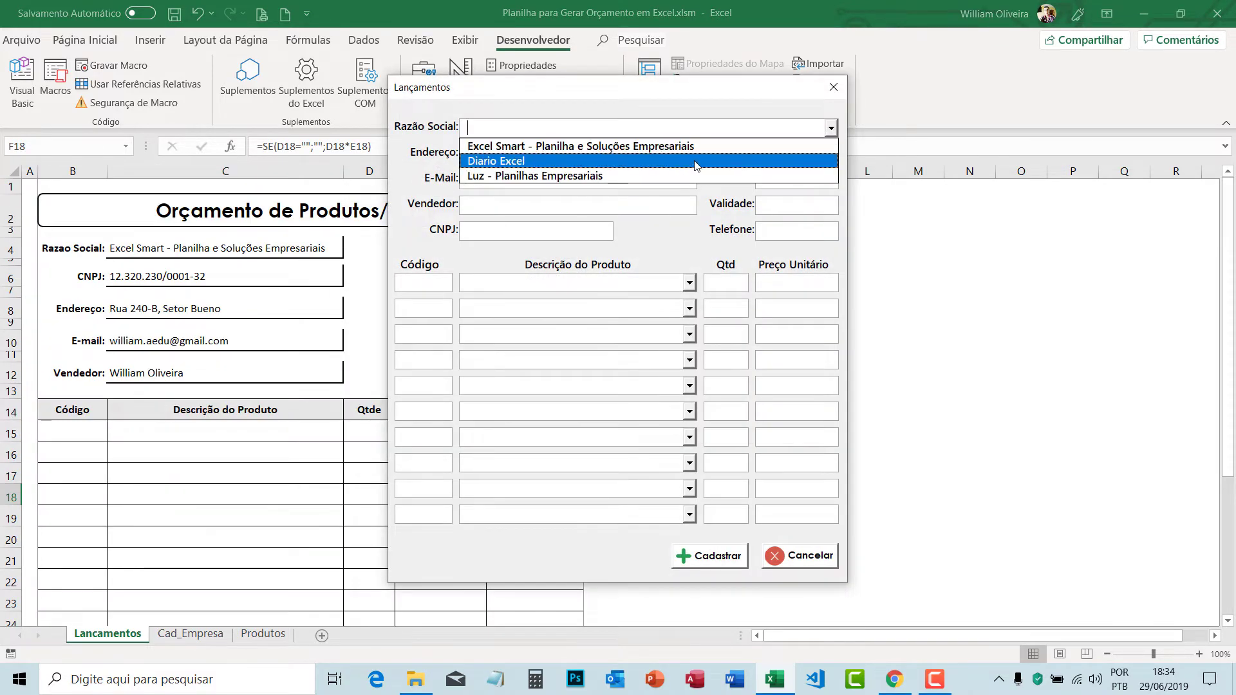
pyautogui.click(679, 162)
pyautogui.click(689, 282)
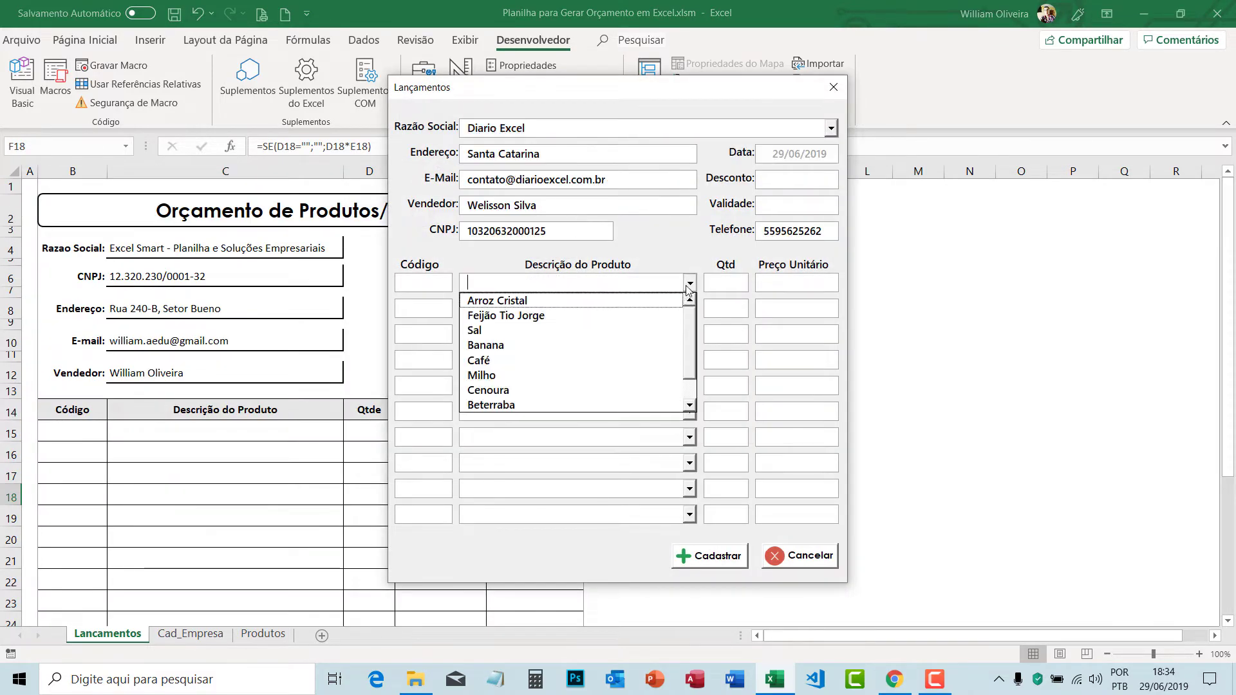
pyautogui.click(616, 308)
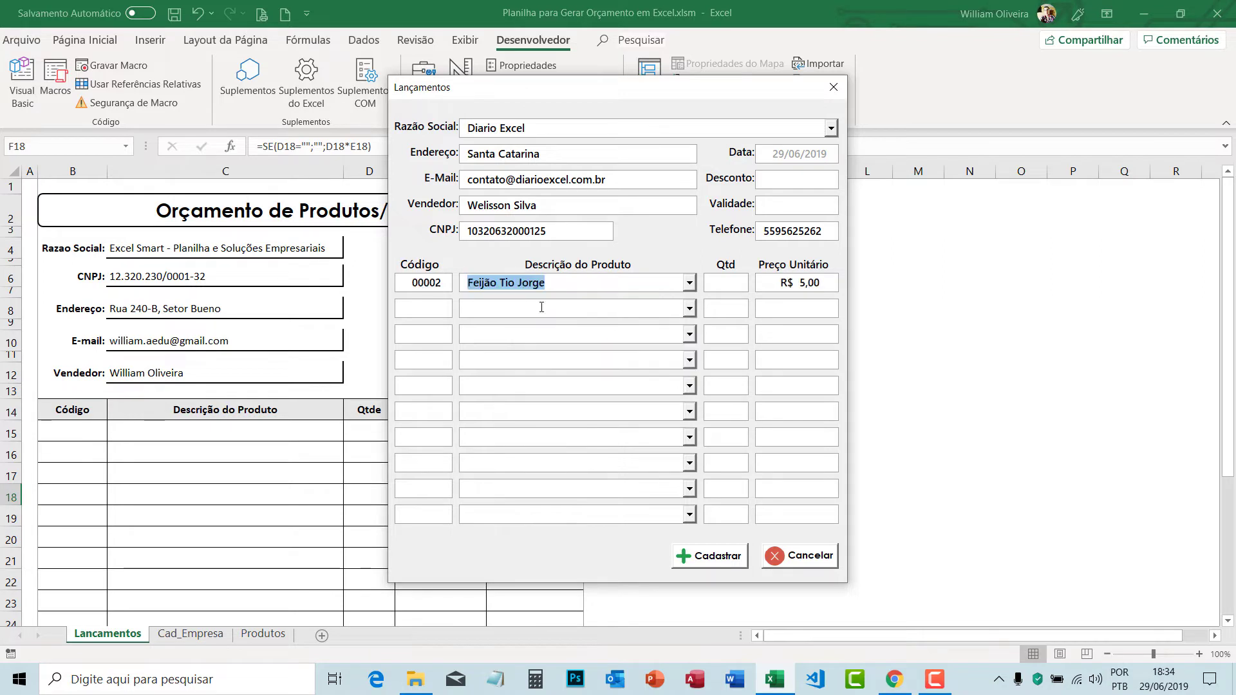
pyautogui.click(718, 285)
pyautogui.write('10')
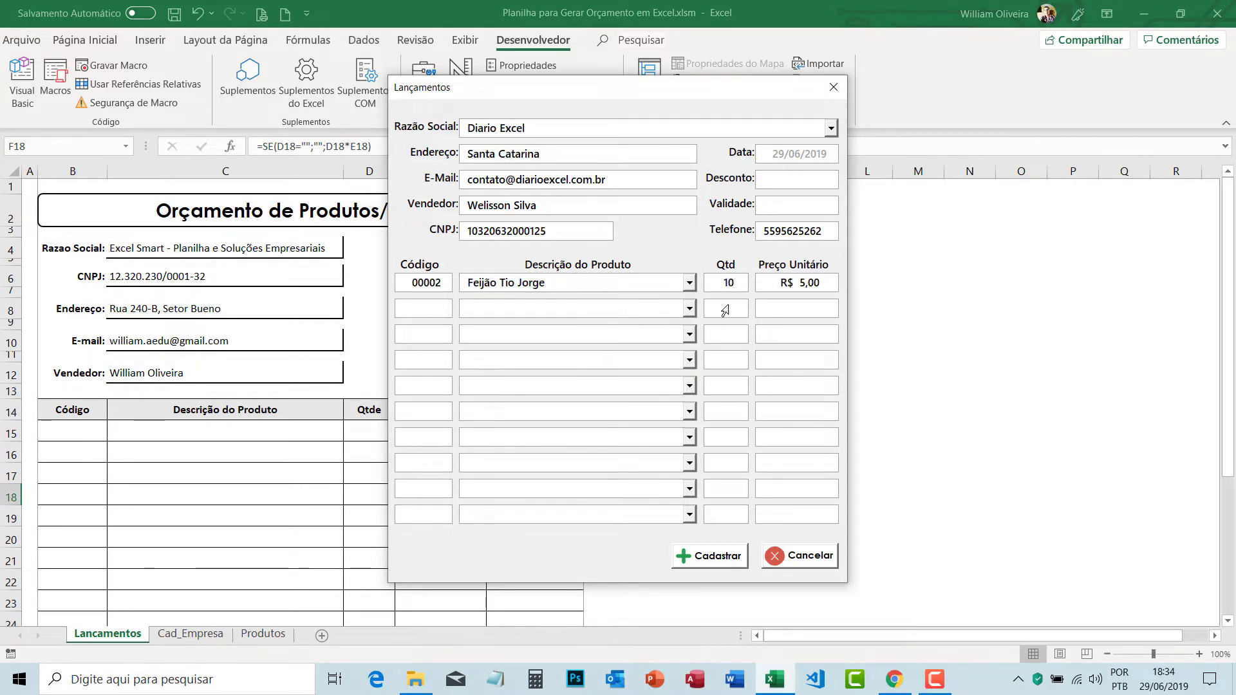
pyautogui.click(699, 566)
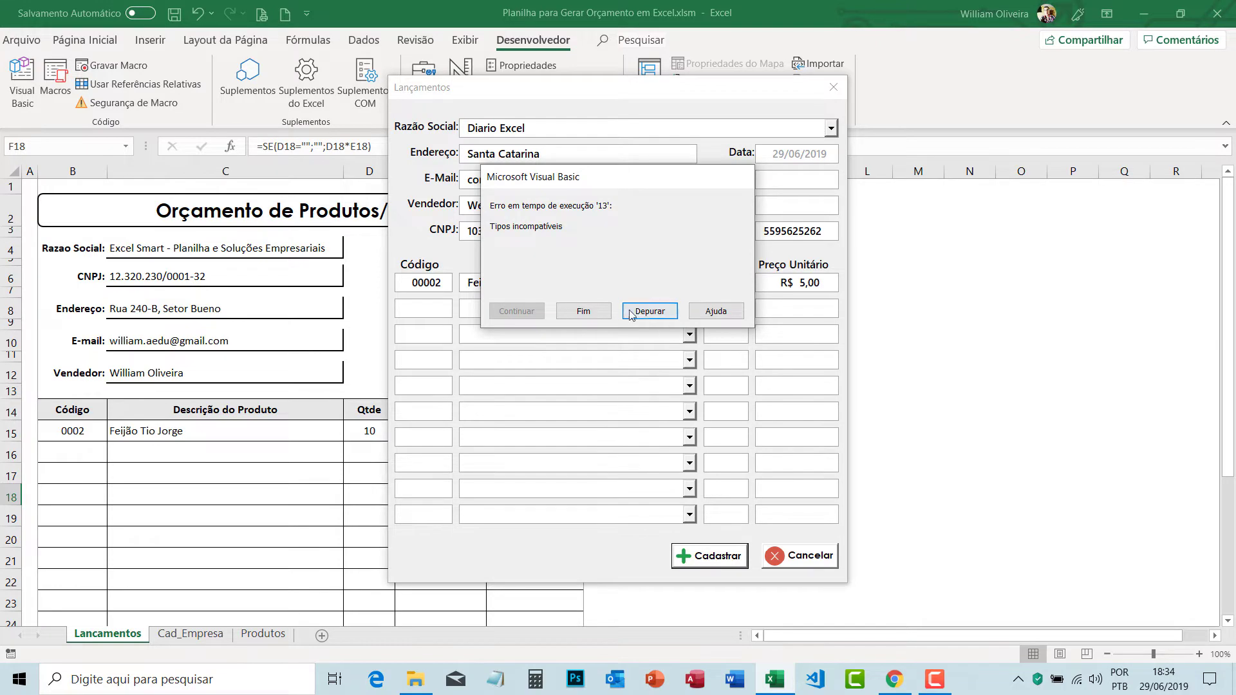
# - Debug the error, insert On Error Resume Next below the B15 check, and reset the run
pyautogui.click(629, 312)
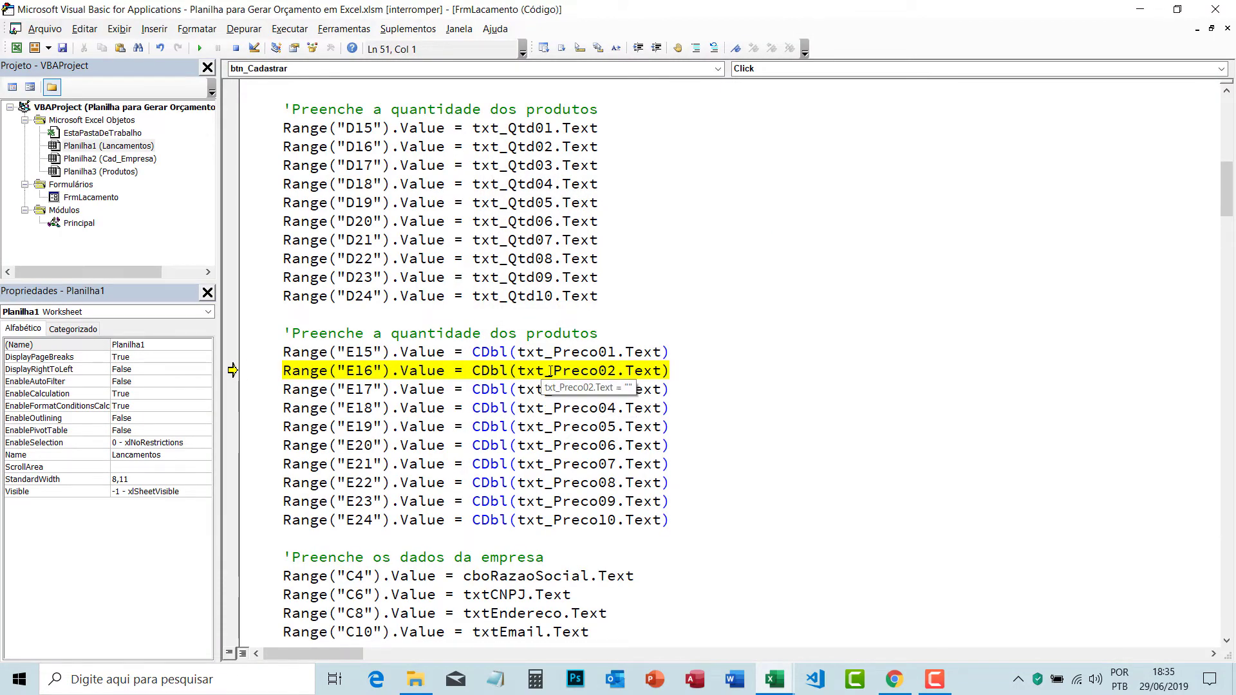
pyautogui.scroll(6, 550, 372)
pyautogui.scroll(6, 544, 372)
pyautogui.click(353, 316)
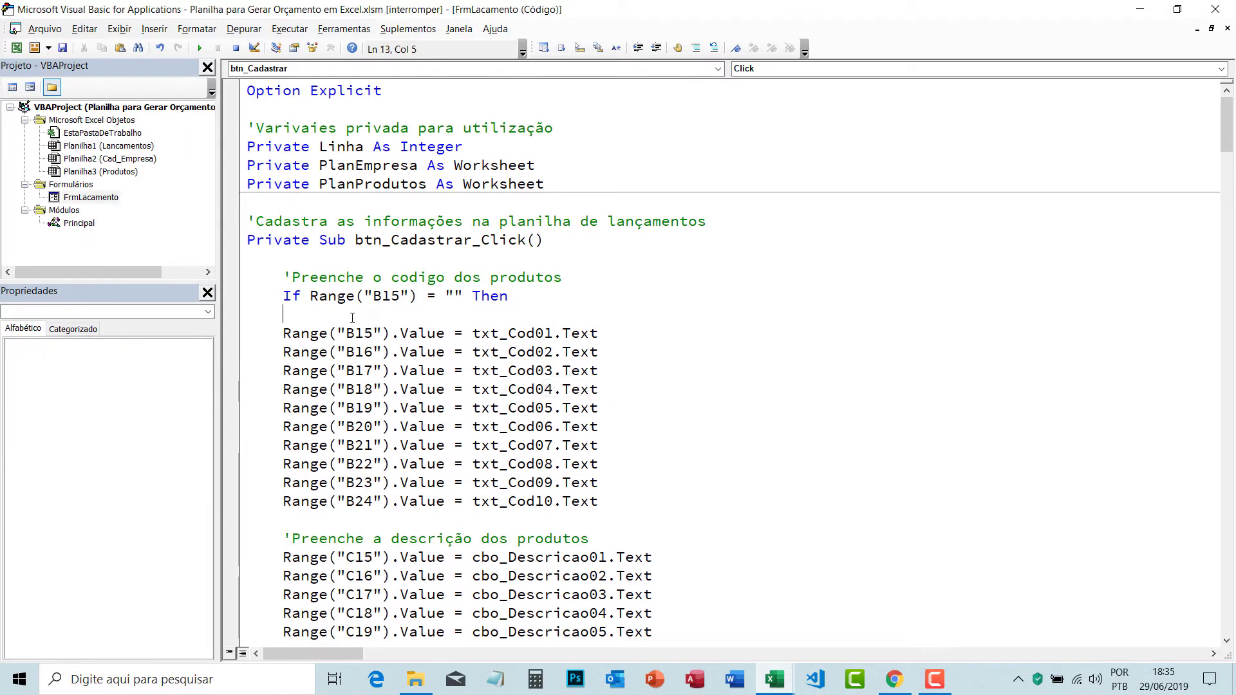
pyautogui.write('on e')
pyautogui.write('rror g')
pyautogui.press('BackSpace')
pyautogui.write('resu')
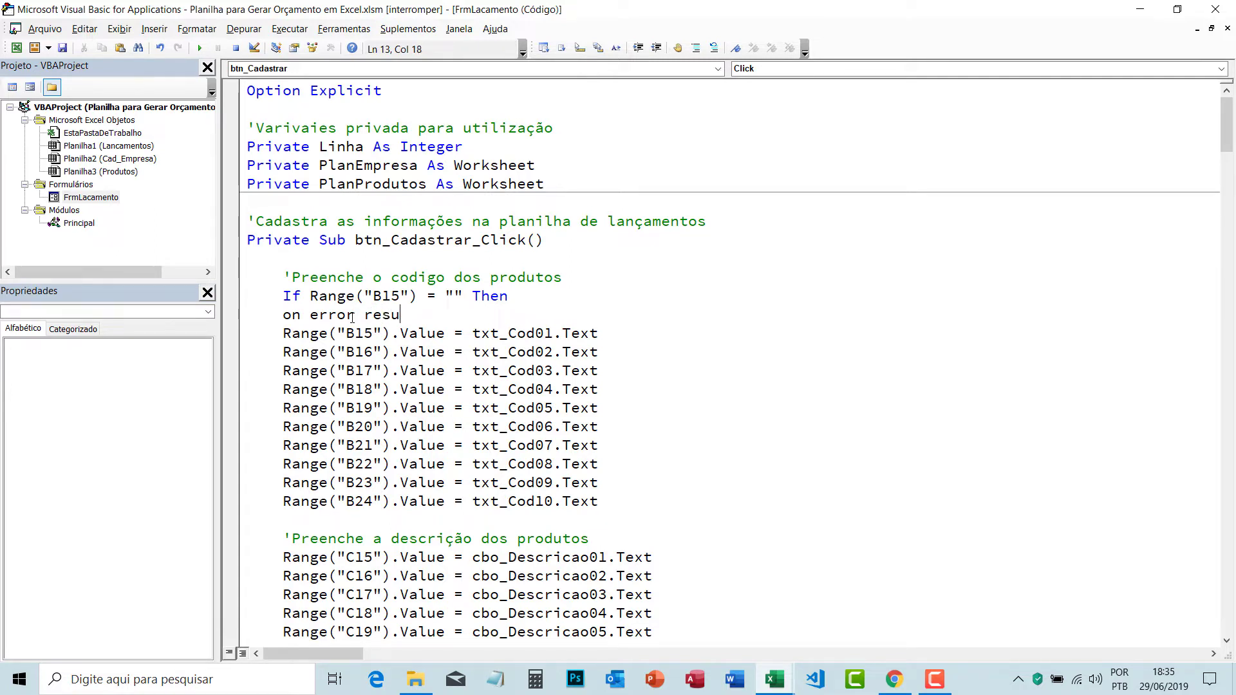
pyautogui.write('m')
pyautogui.press('BackSpace')
pyautogui.write('me')
pyautogui.write(' nex')
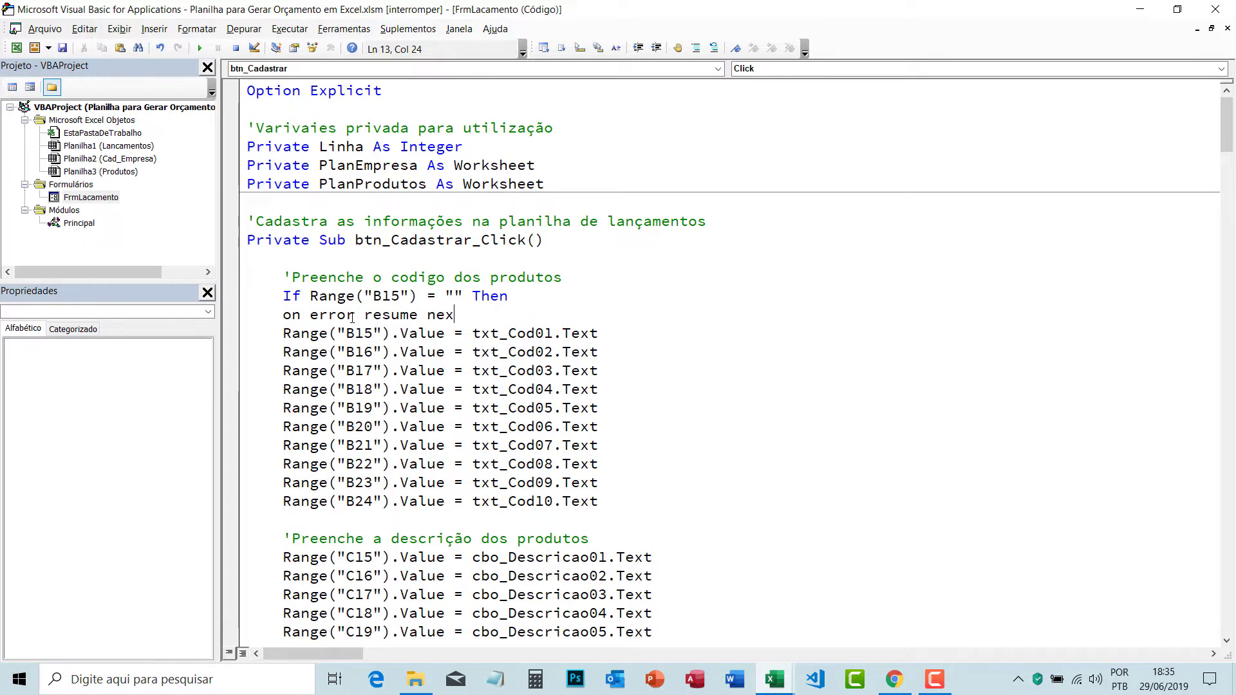
pyautogui.write('t')
pyautogui.click(384, 406)
pyautogui.click(236, 49)
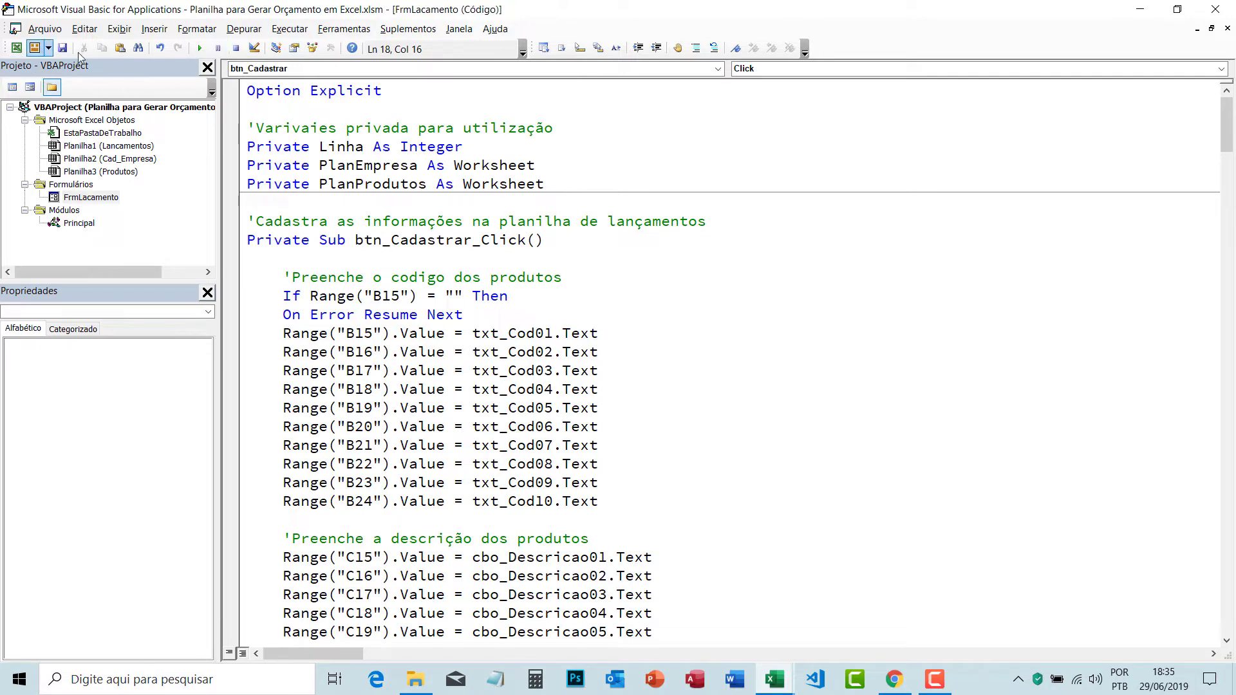
# - Back in the workbook, clear the product row B15:E15
pyautogui.click(17, 48)
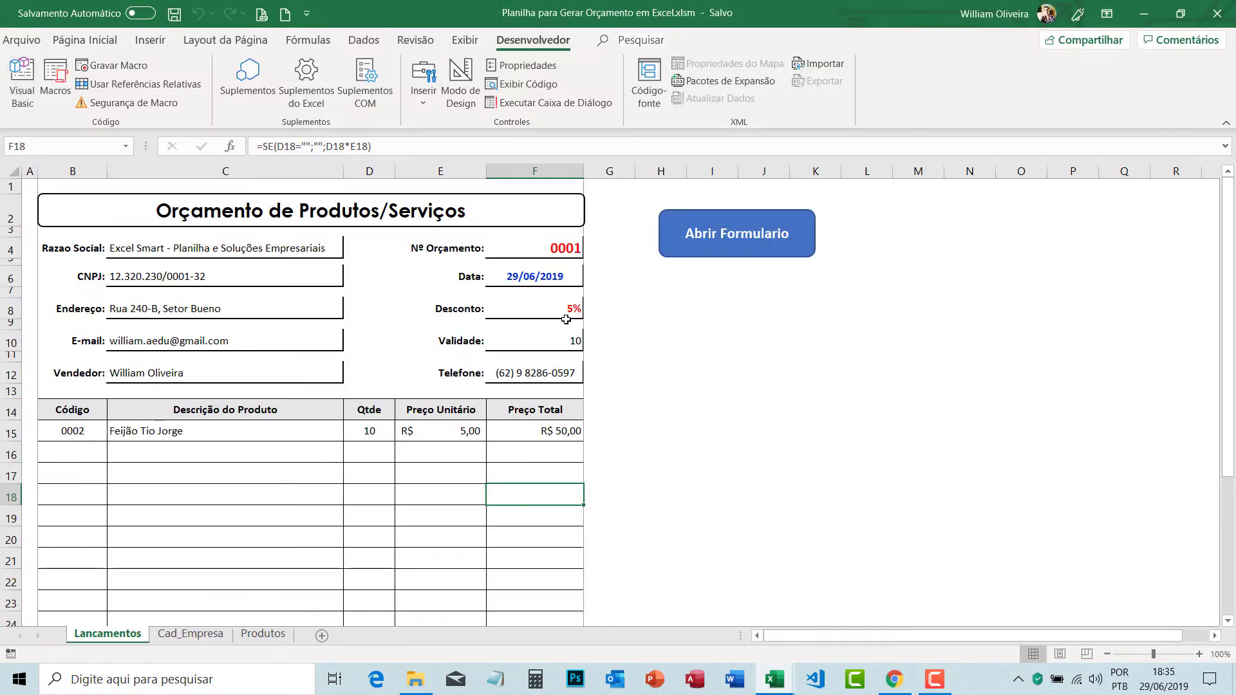
pyautogui.moveTo(91, 435); pyautogui.dragTo(404, 426)
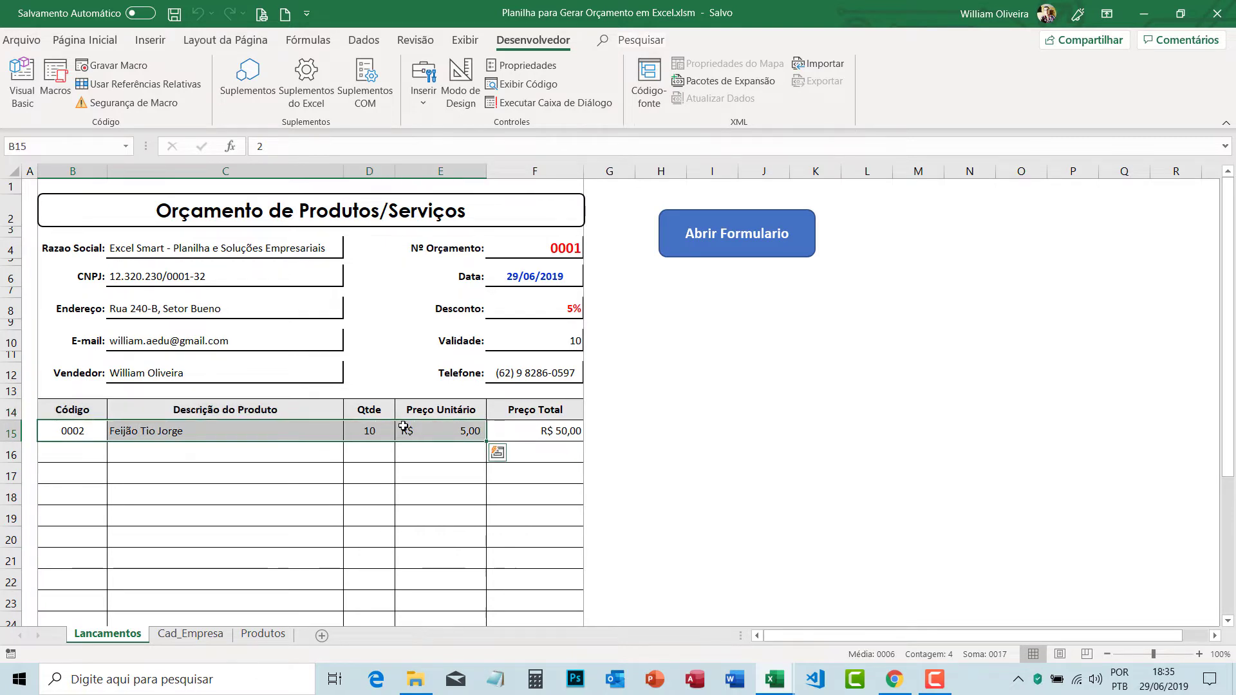
pyautogui.press('Delete')
pyautogui.moveTo(663, 373); pyautogui.dragTo(687, 376)
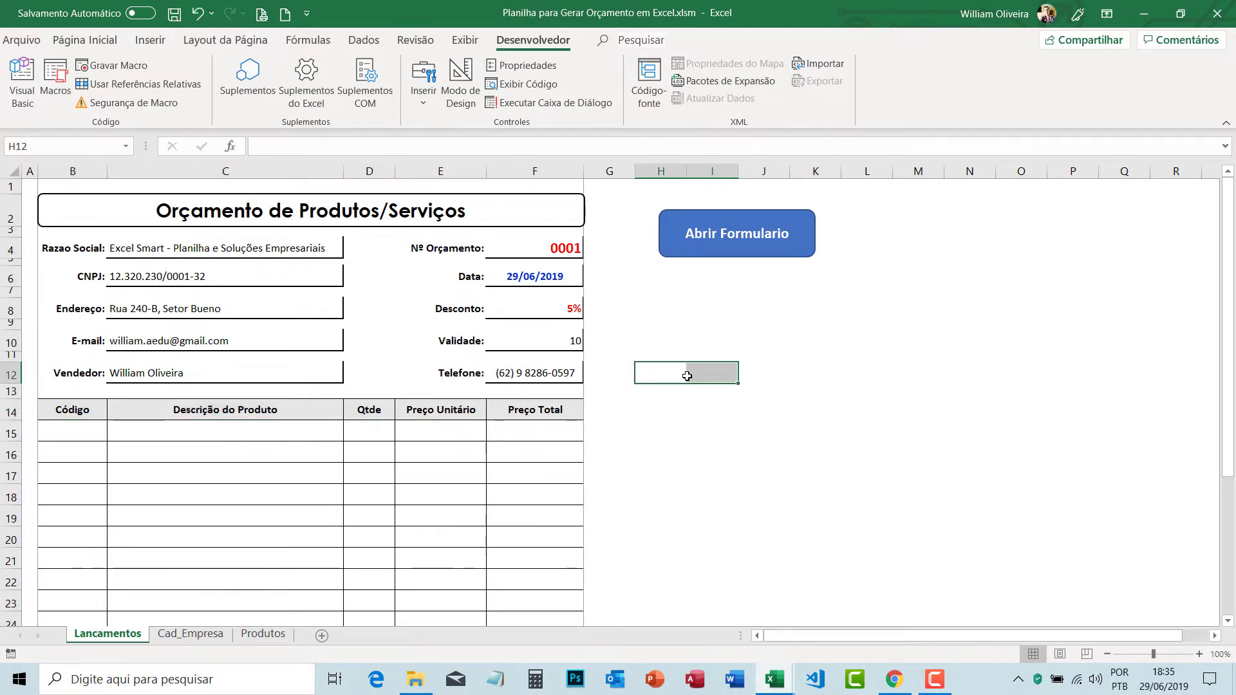
# - Register a quote for Luz - Planilhas Empresariais with 10 Feijão Tio Jorge and confirm success
pyautogui.click(742, 246)
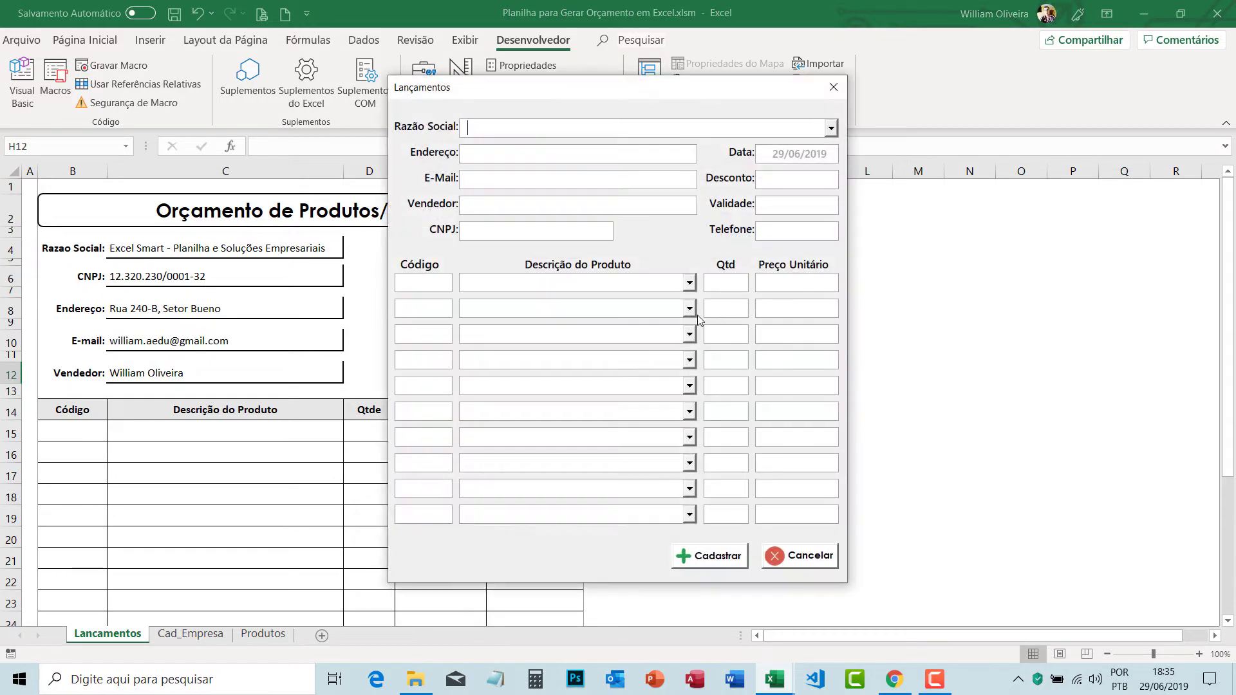
pyautogui.click(831, 128)
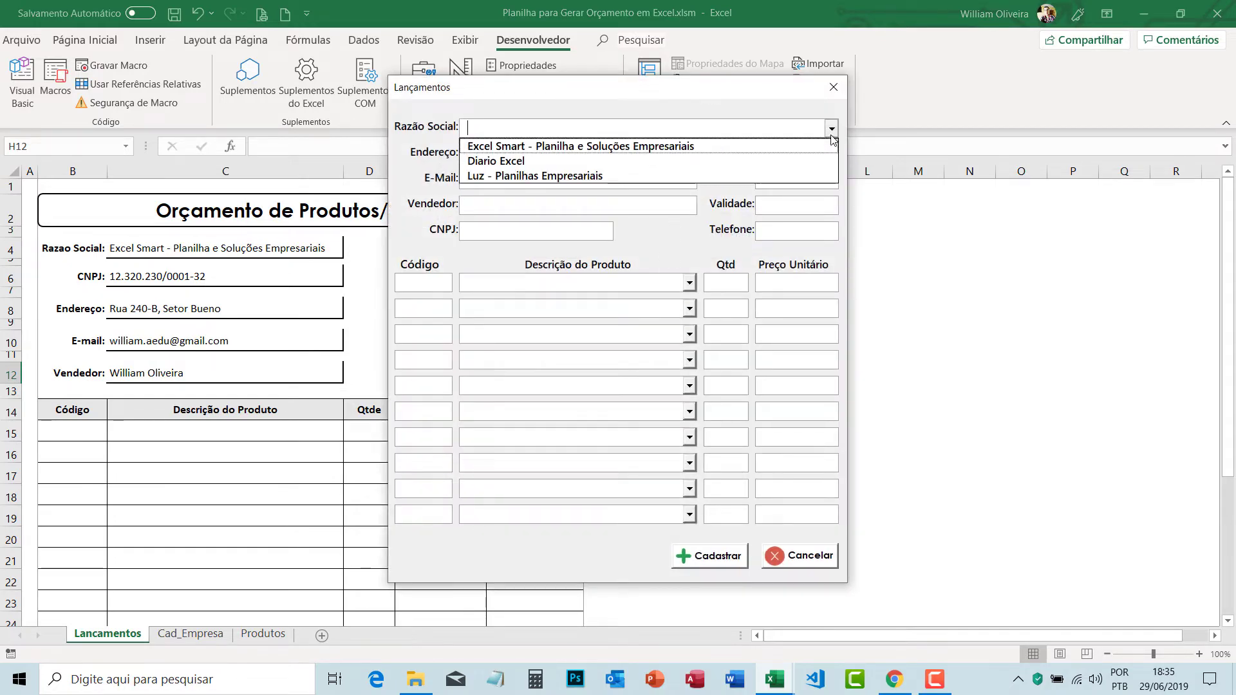
pyautogui.click(573, 174)
pyautogui.click(689, 283)
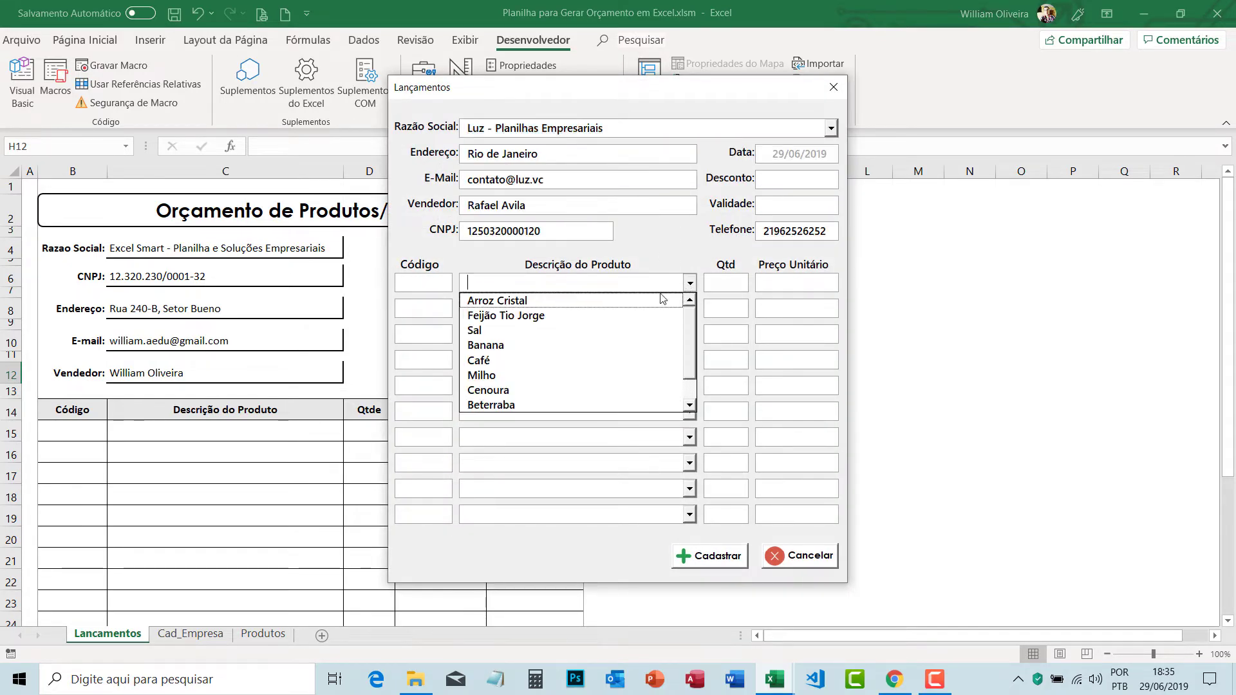
pyautogui.click(617, 316)
pyautogui.click(741, 282)
pyautogui.write('10')
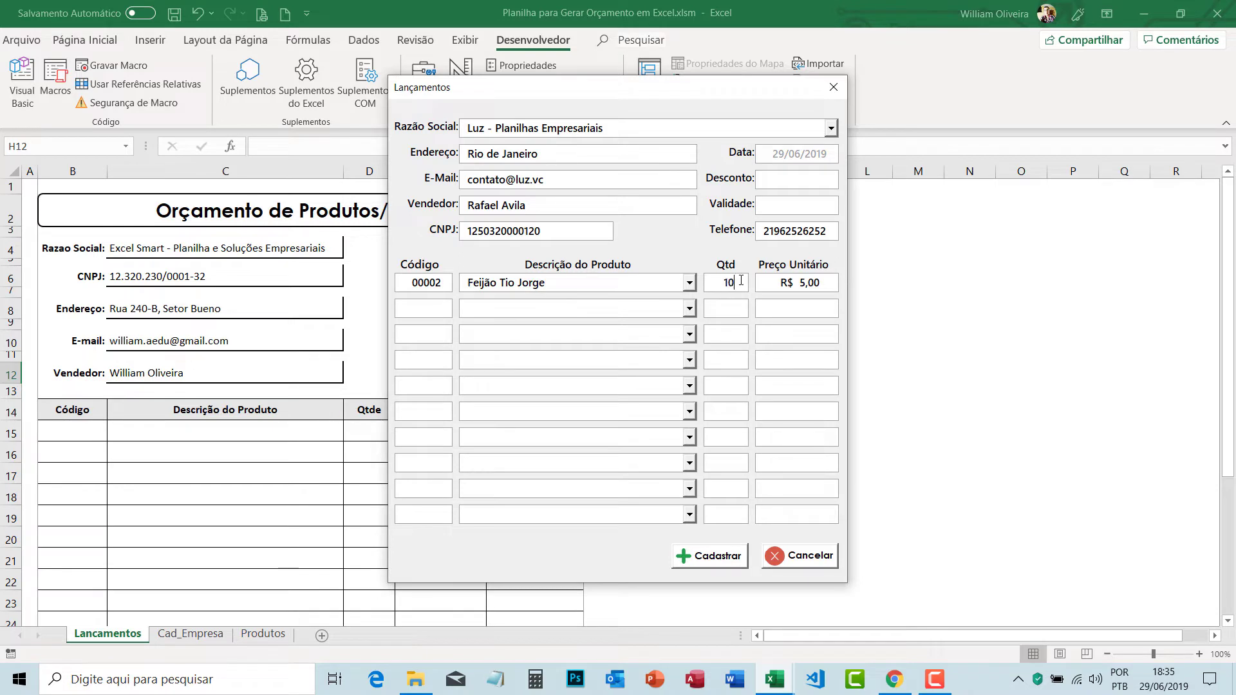
pyautogui.click(709, 571)
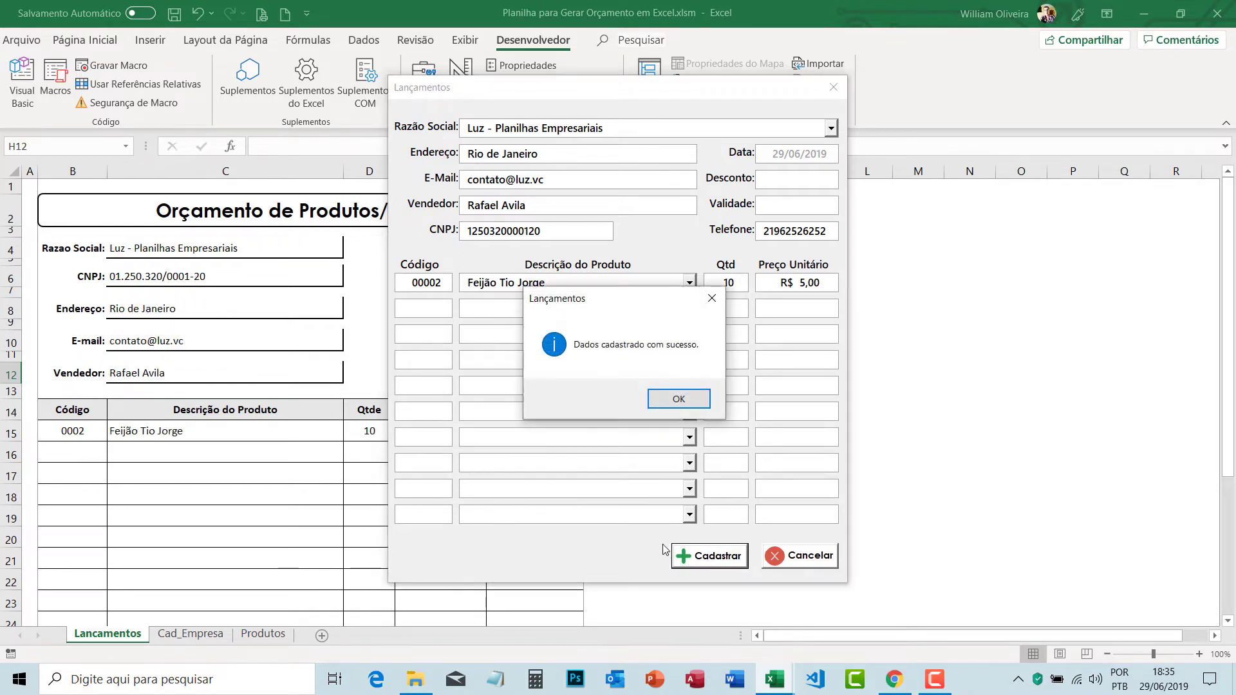
pyautogui.click(667, 406)
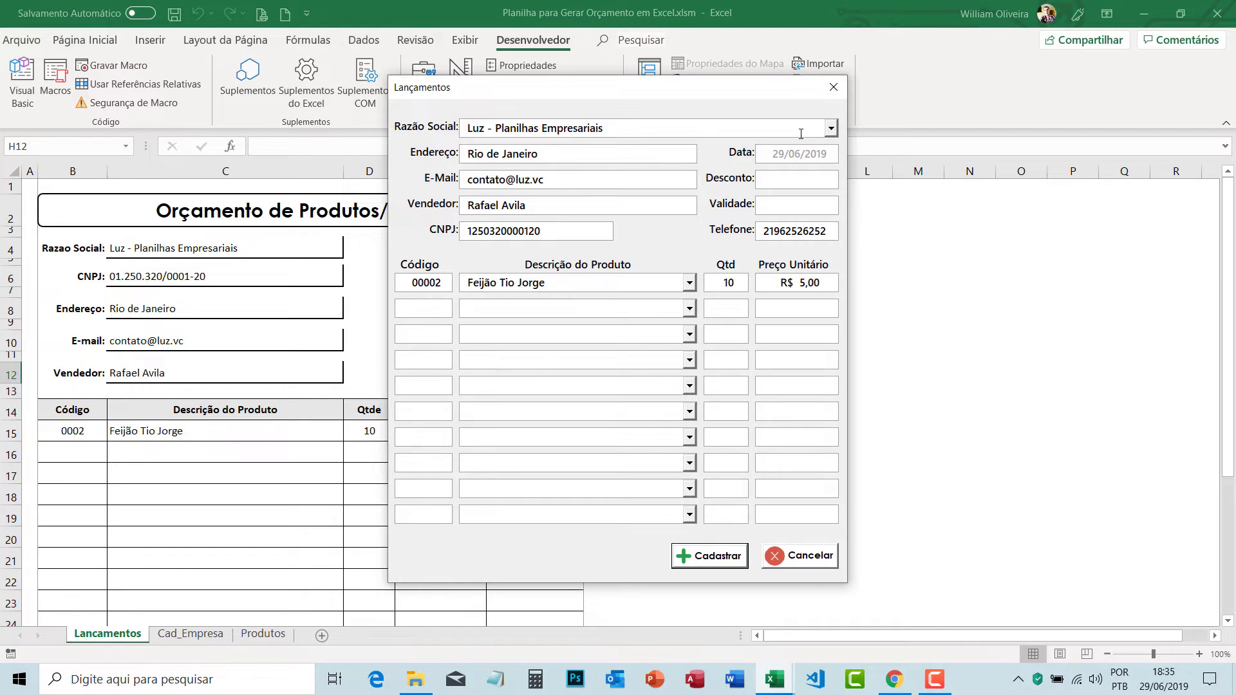
# - Reopen the Lançamentos form and choose Diario Excel as the company
pyautogui.click(838, 95)
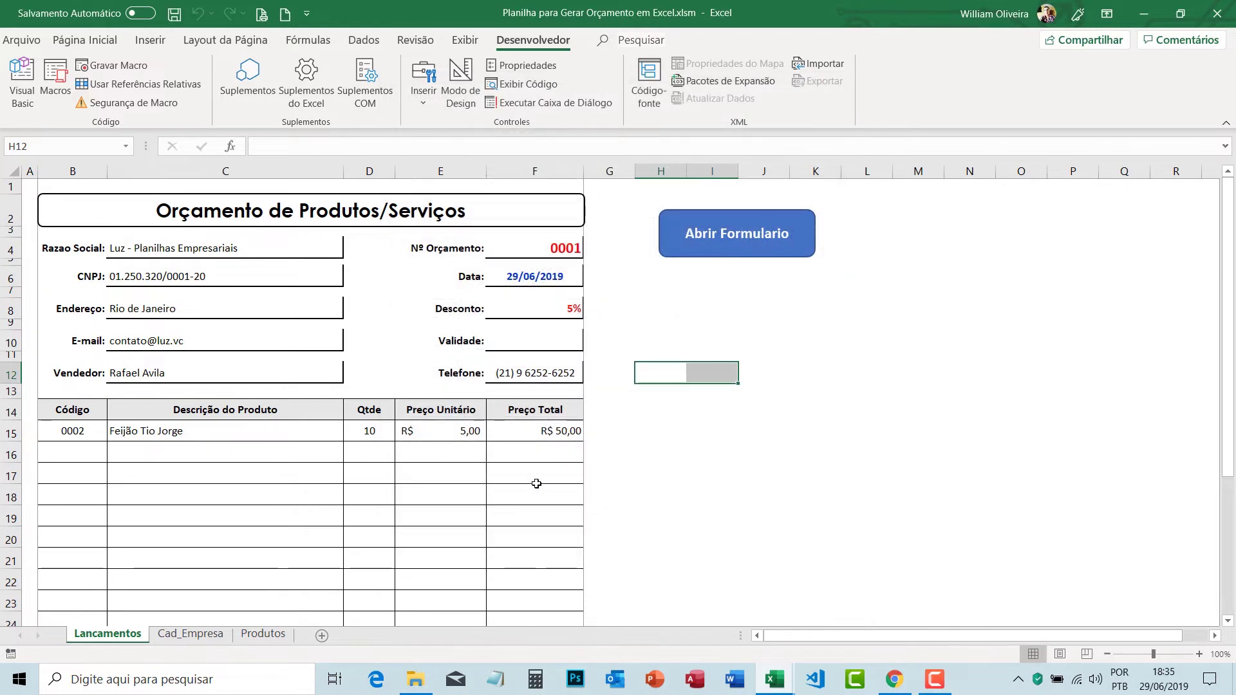
pyautogui.click(562, 304)
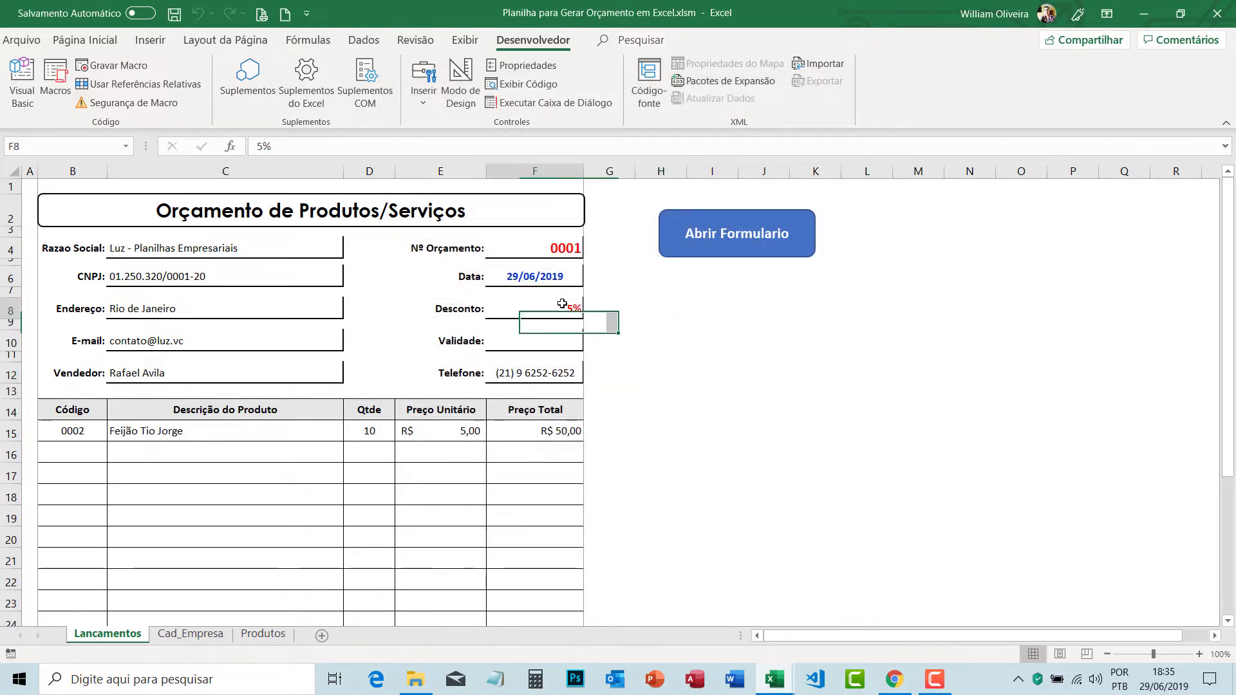
pyautogui.click(728, 252)
pyautogui.click(832, 132)
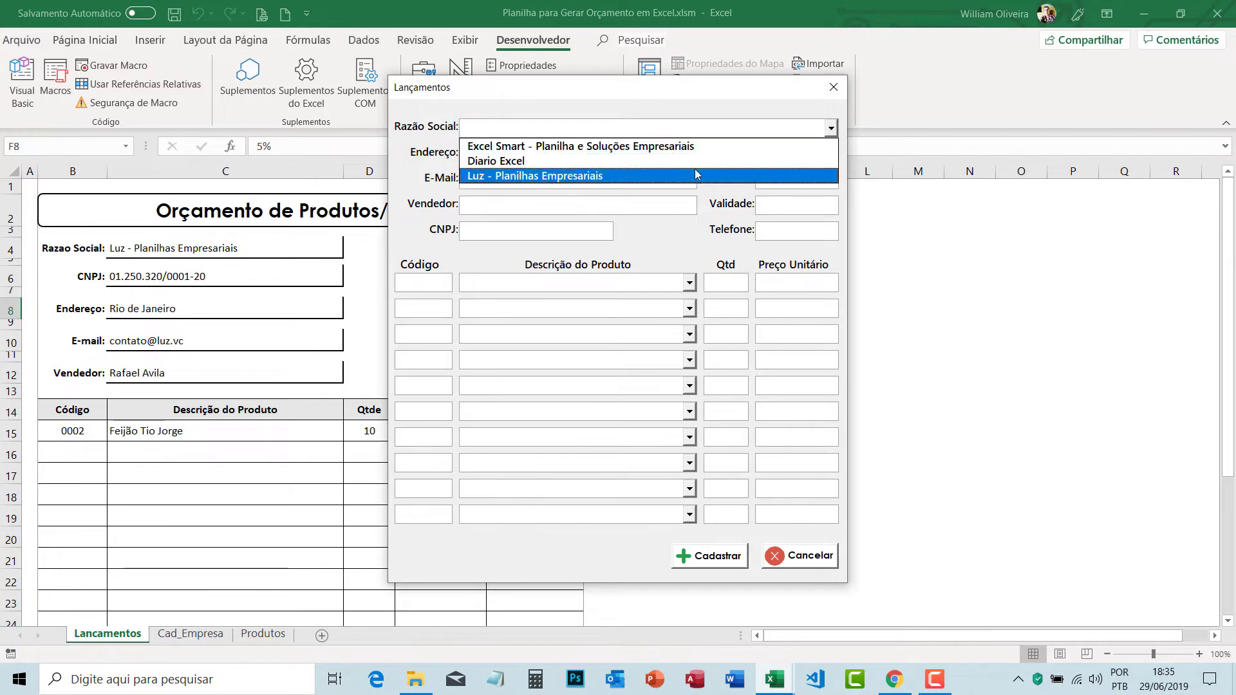
pyautogui.click(686, 165)
# - Move the form aside and clear the old item row B15:E15
pyautogui.click(690, 284)
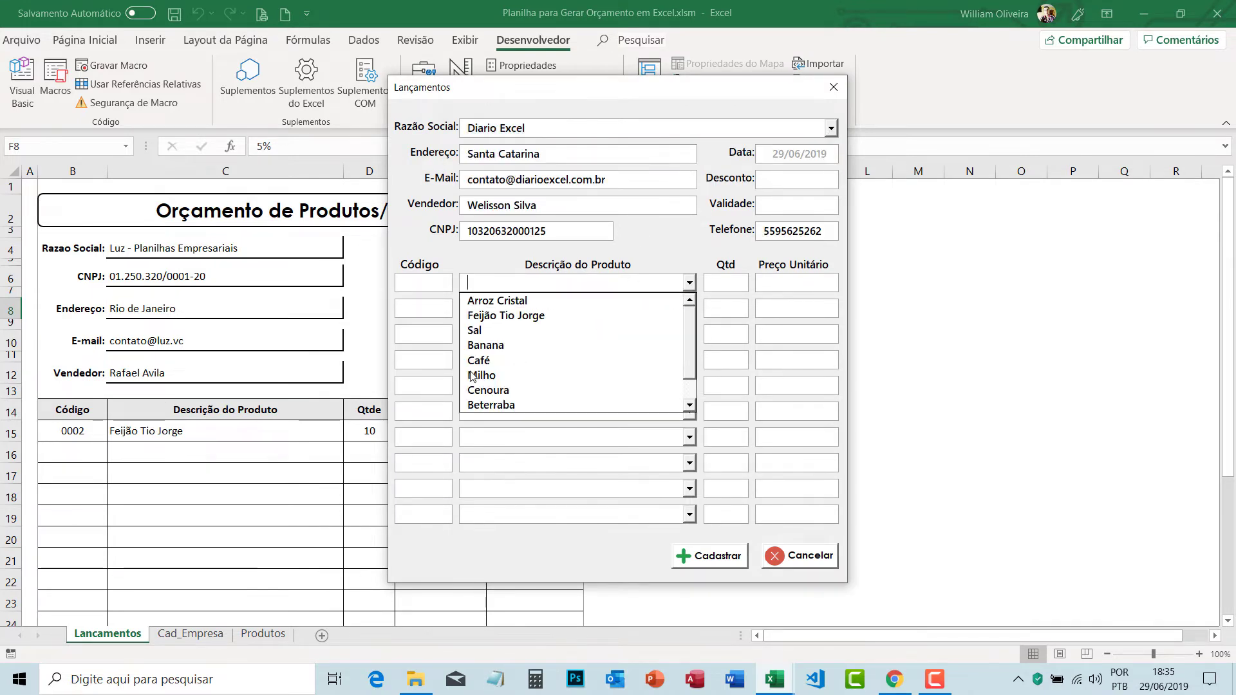
pyautogui.click(177, 448)
pyautogui.moveTo(73, 430); pyautogui.dragTo(380, 427)
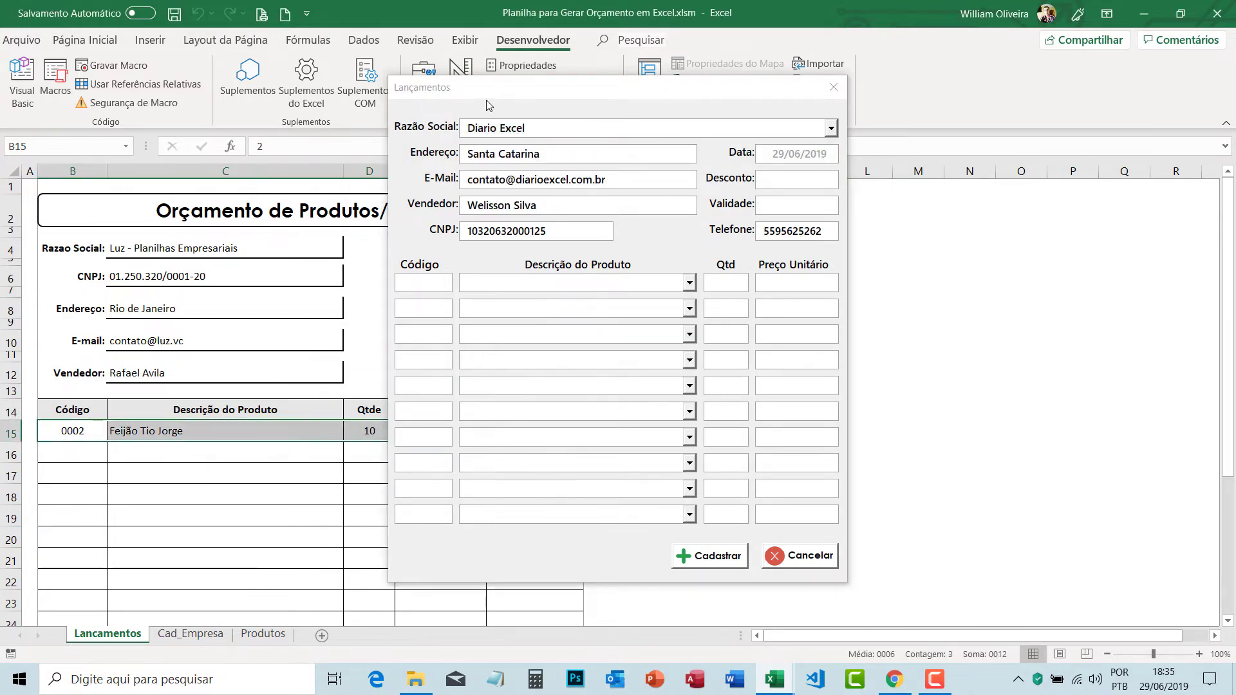
pyautogui.moveTo(662, 83); pyautogui.dragTo(900, 62)
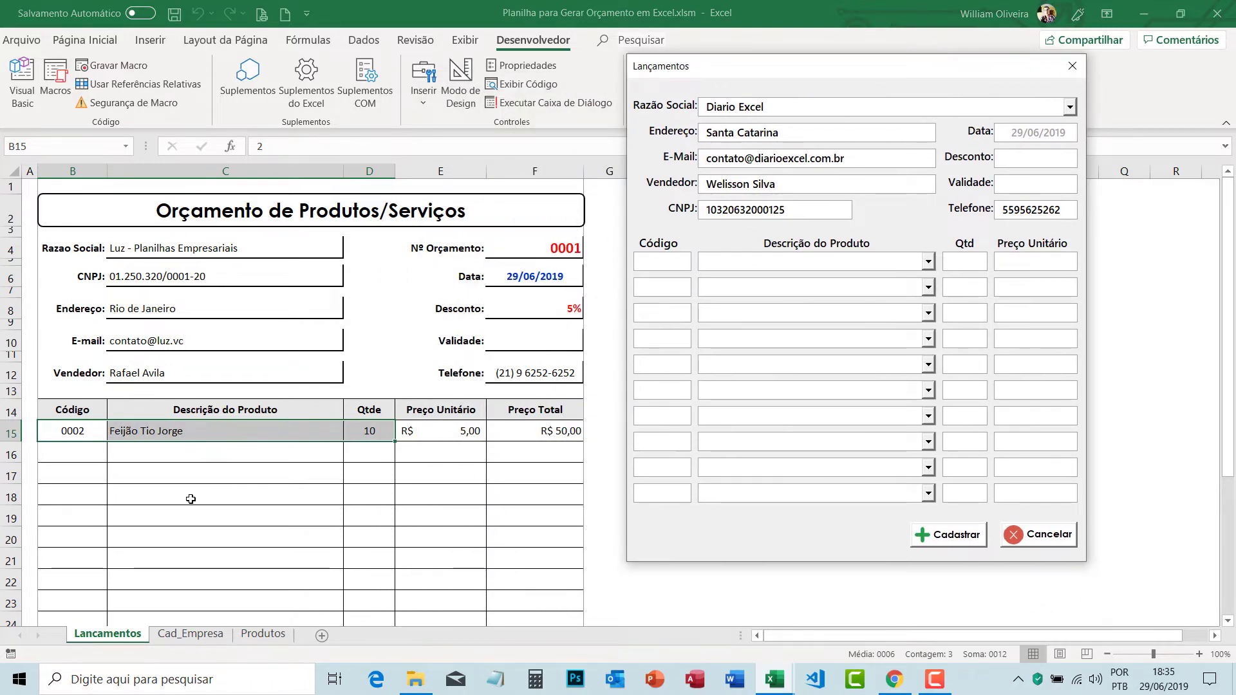
pyautogui.moveTo(73, 431); pyautogui.dragTo(422, 424)
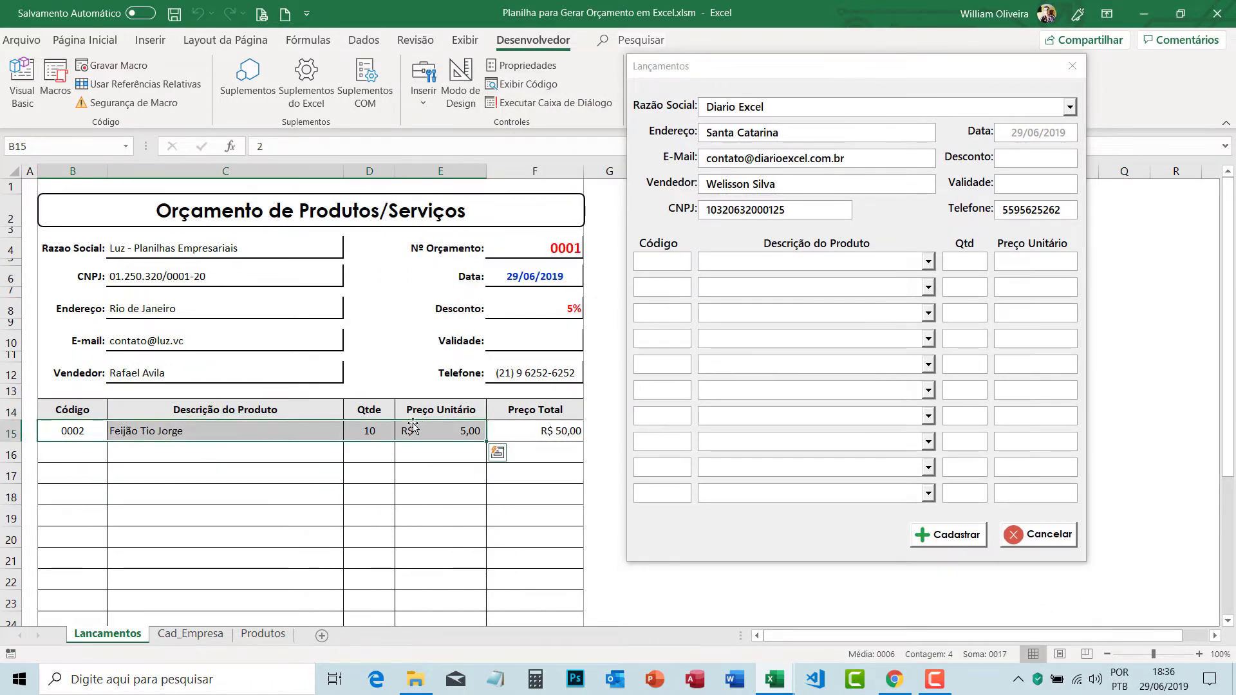
pyautogui.press('Delete')
# - Register two Feijão Tio Jorge rows of quantity 10 with discount 5 and validity 10
pyautogui.click(928, 262)
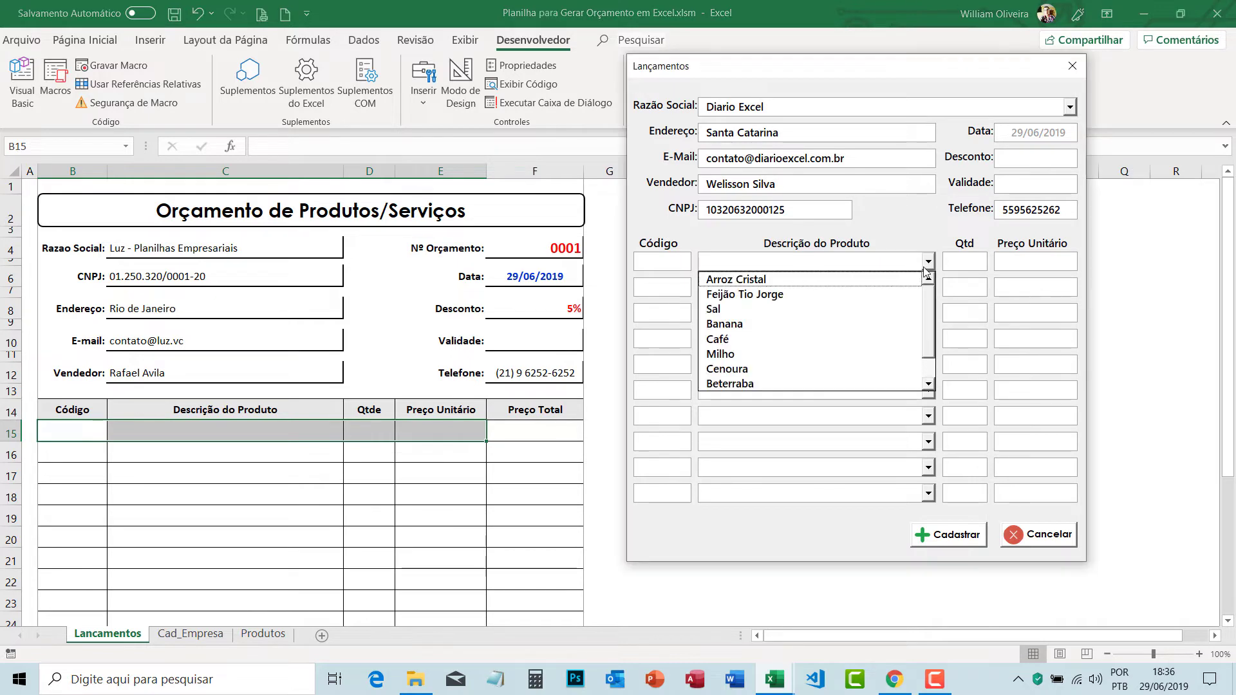
pyautogui.click(837, 293)
pyautogui.click(928, 287)
pyautogui.click(890, 319)
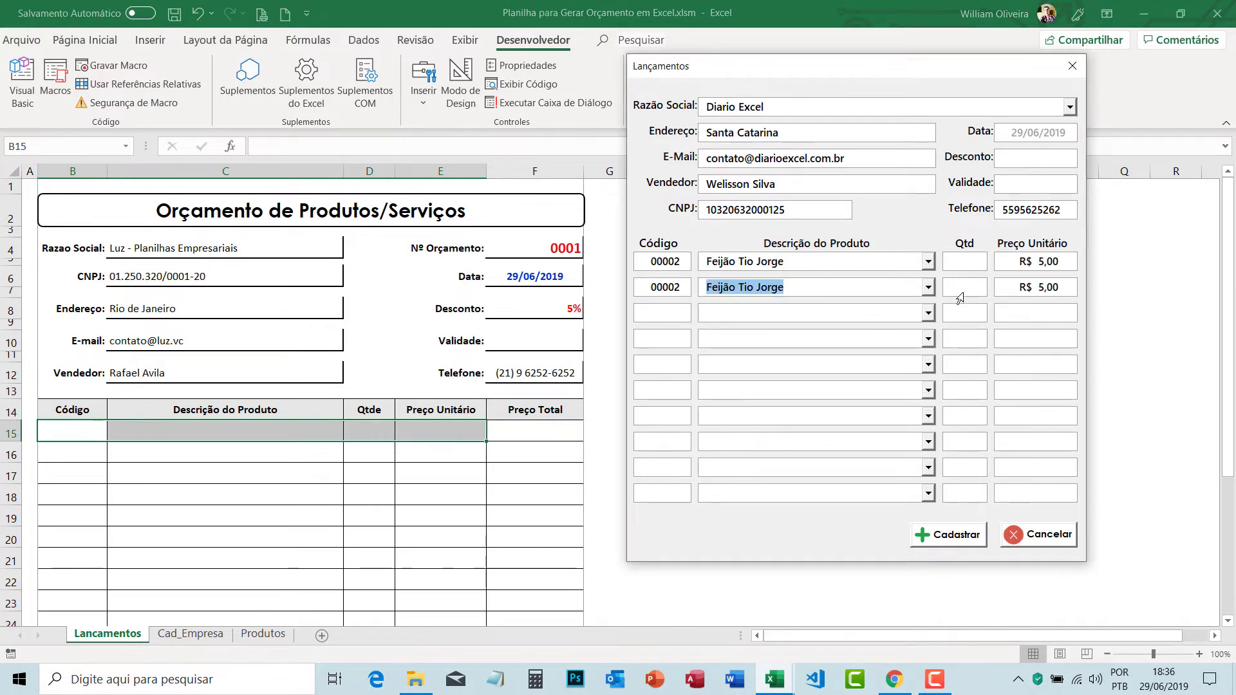
pyautogui.click(950, 267)
pyautogui.write('0')
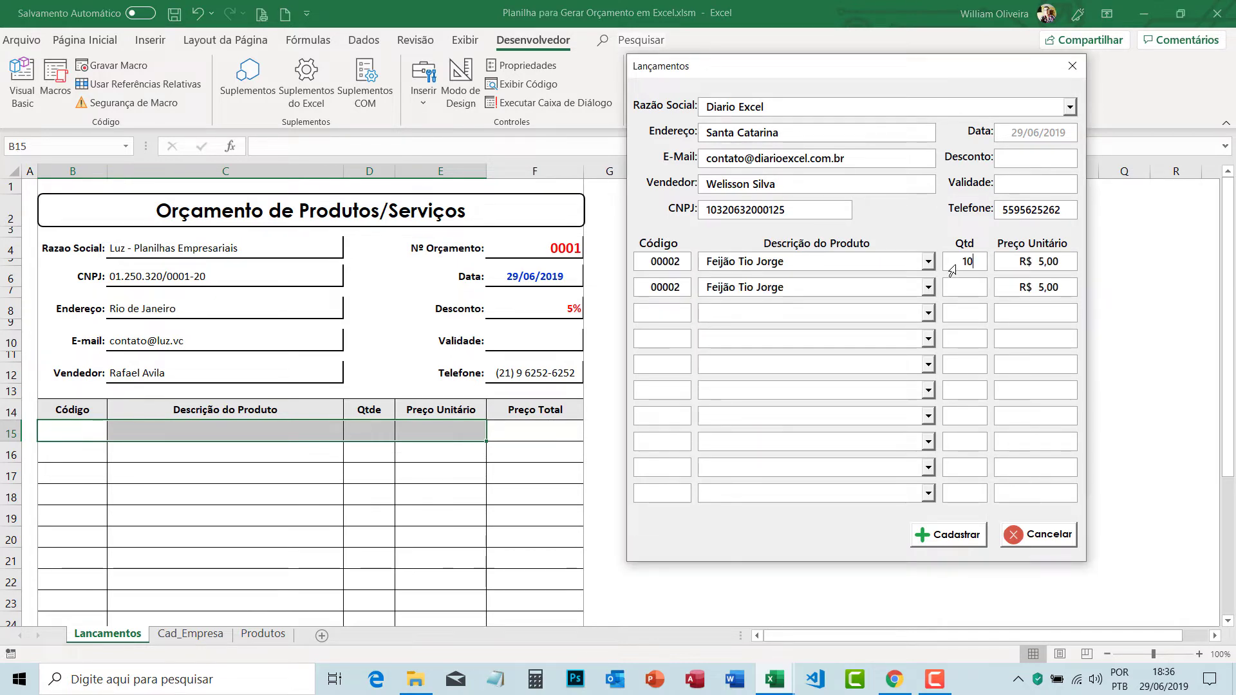
pyautogui.write('10')
pyautogui.click(1027, 161)
pyautogui.write('5')
pyautogui.click(1040, 185)
pyautogui.write('10')
pyautogui.click(955, 535)
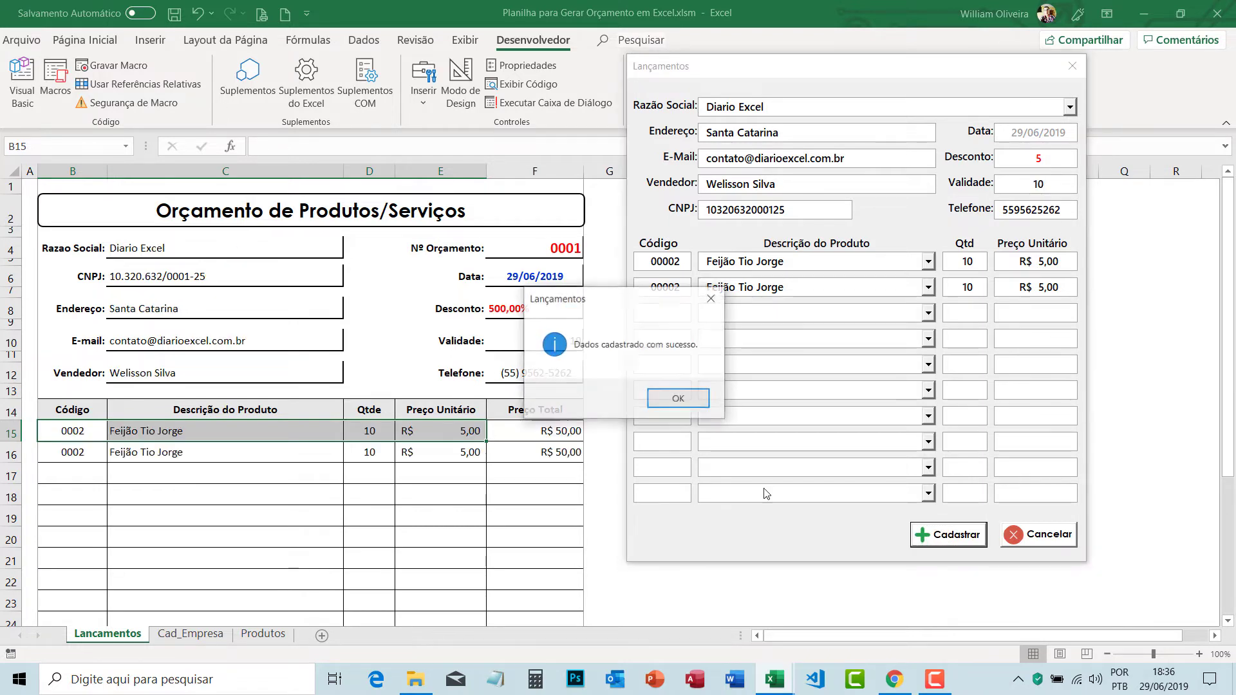
pyautogui.click(673, 396)
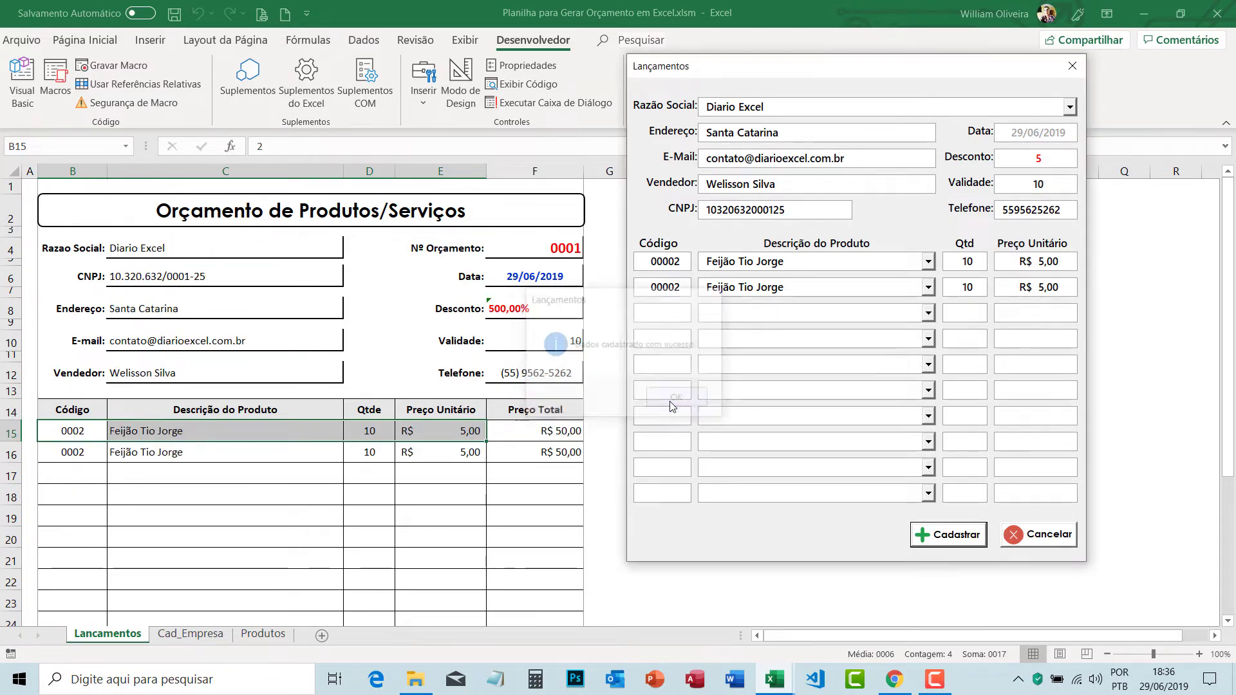
# - Close the form and open the FrmLacamento form design in the VBA editor
pyautogui.click(1072, 66)
pyautogui.click(553, 300)
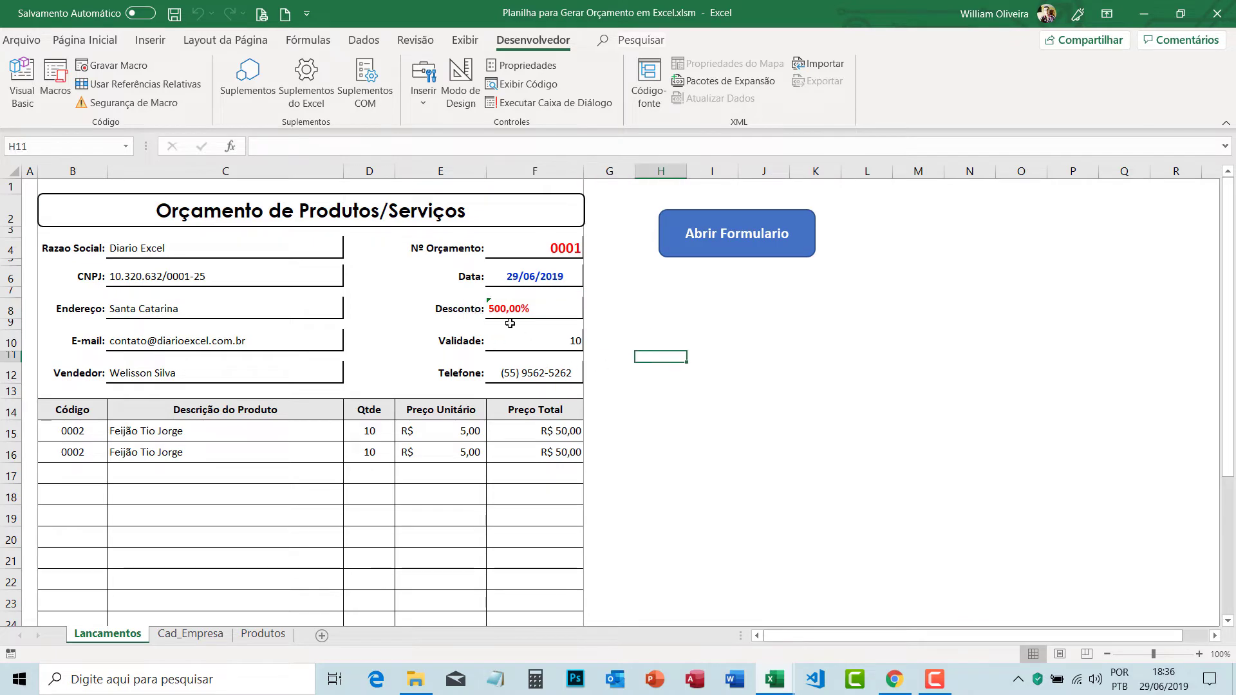
pyautogui.click(656, 356)
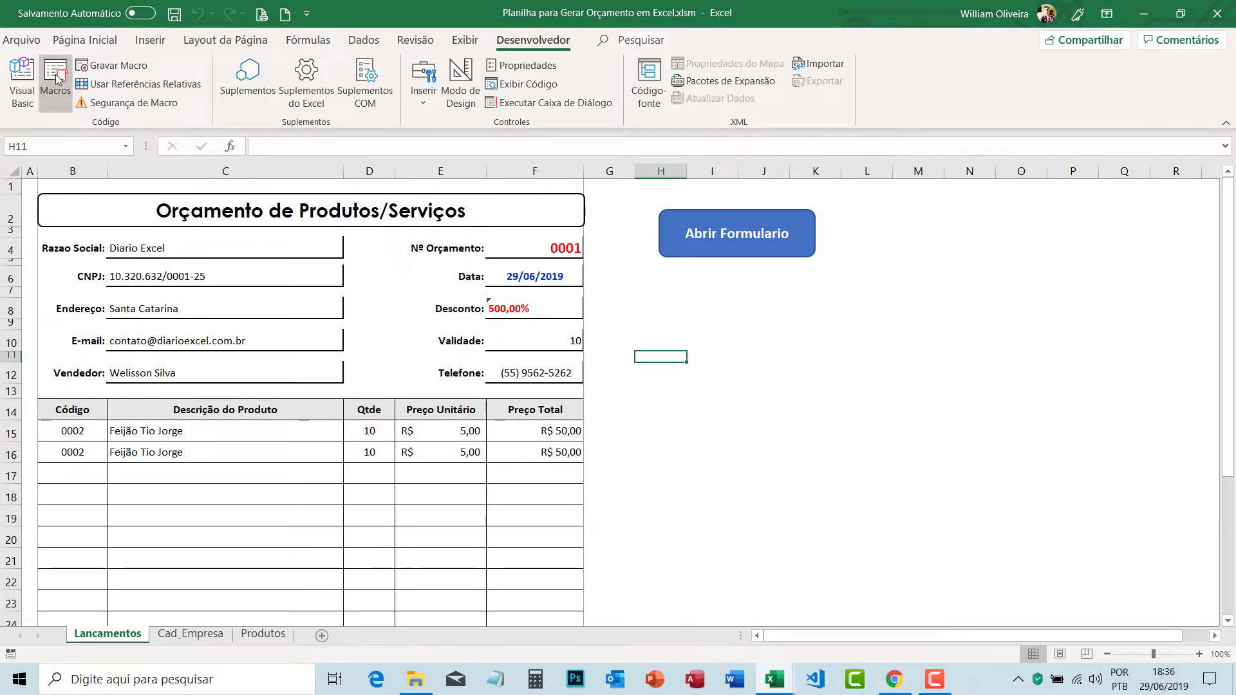
pyautogui.click(22, 80)
pyautogui.doubleClick(90, 197)
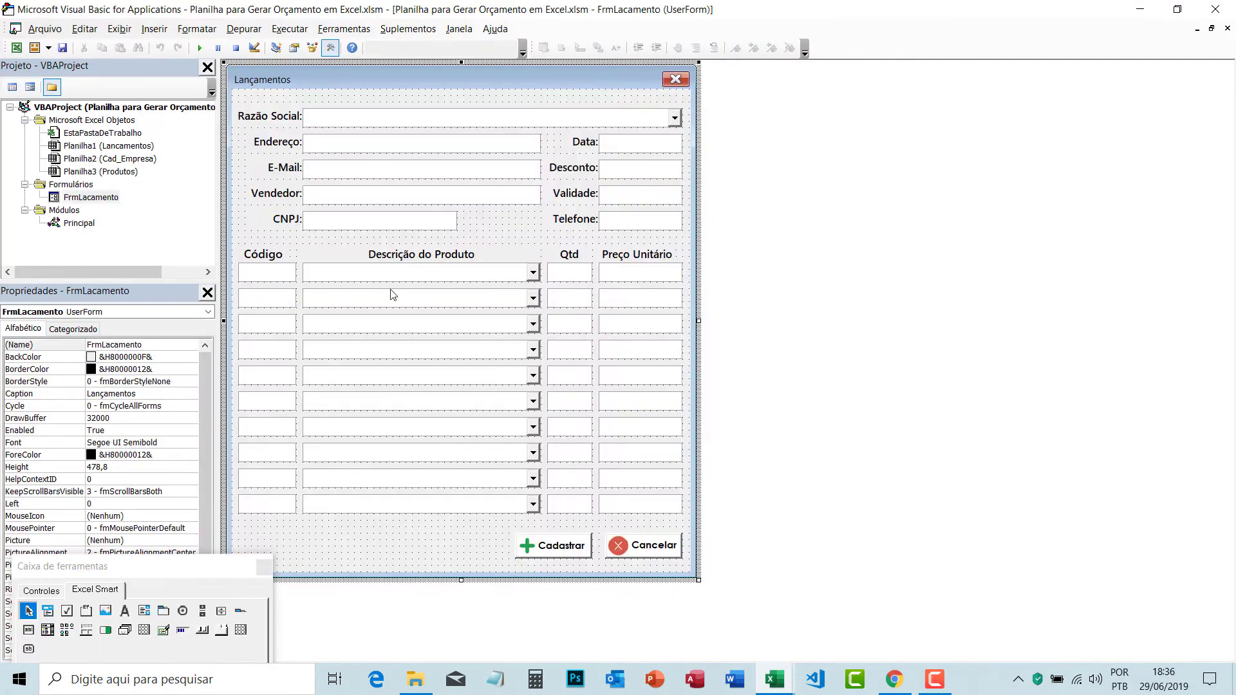
# - Open the txtDesconto_Change procedure and begin a line referencing txtDesconto
pyautogui.doubleClick(632, 169)
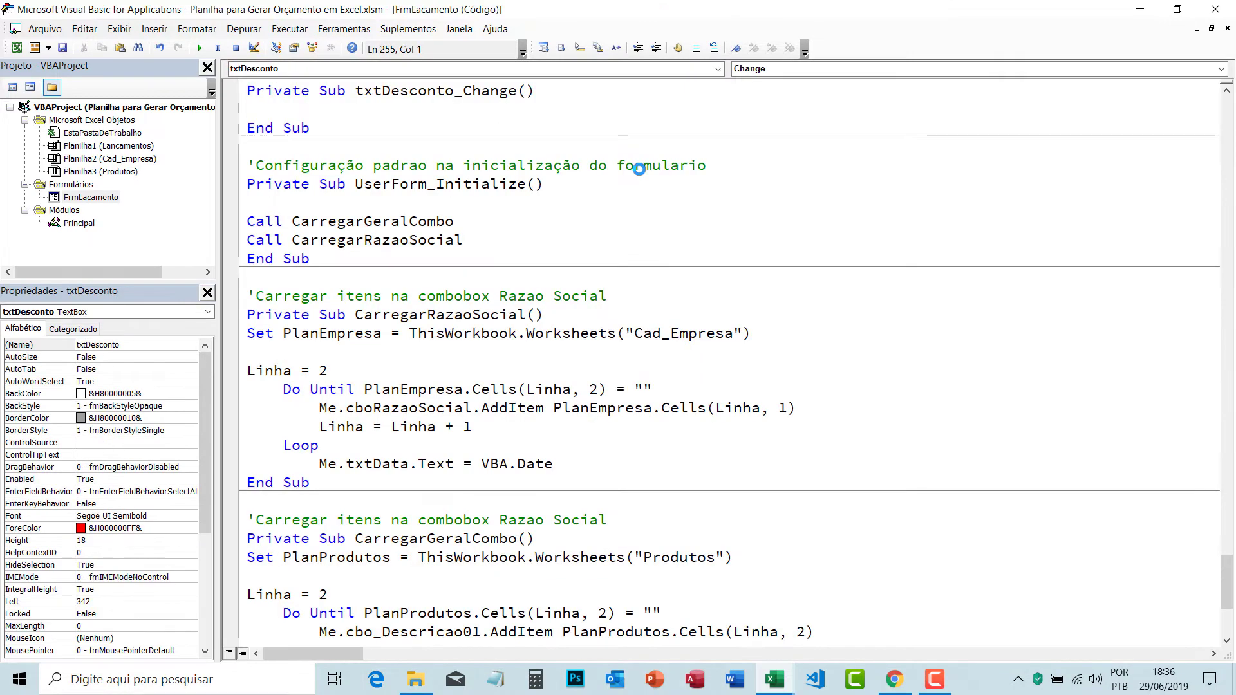
pyautogui.scroll(4, 492, 249)
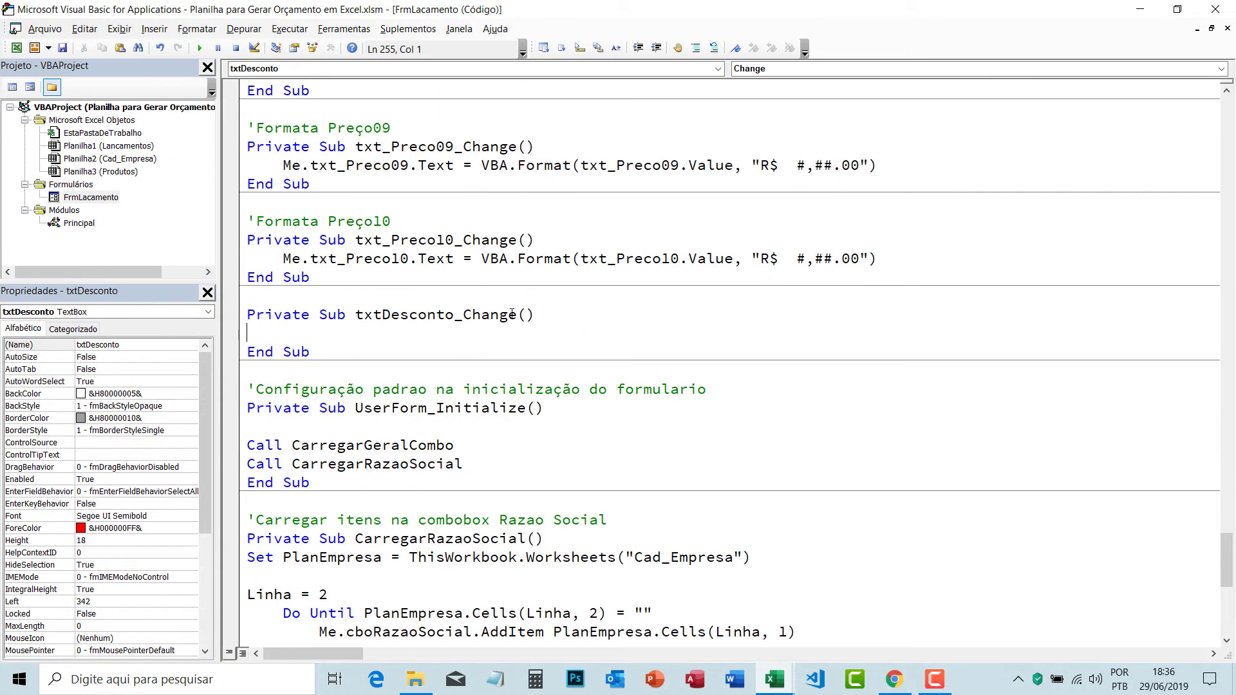
pyautogui.moveTo(516, 314); pyautogui.dragTo(463, 314)
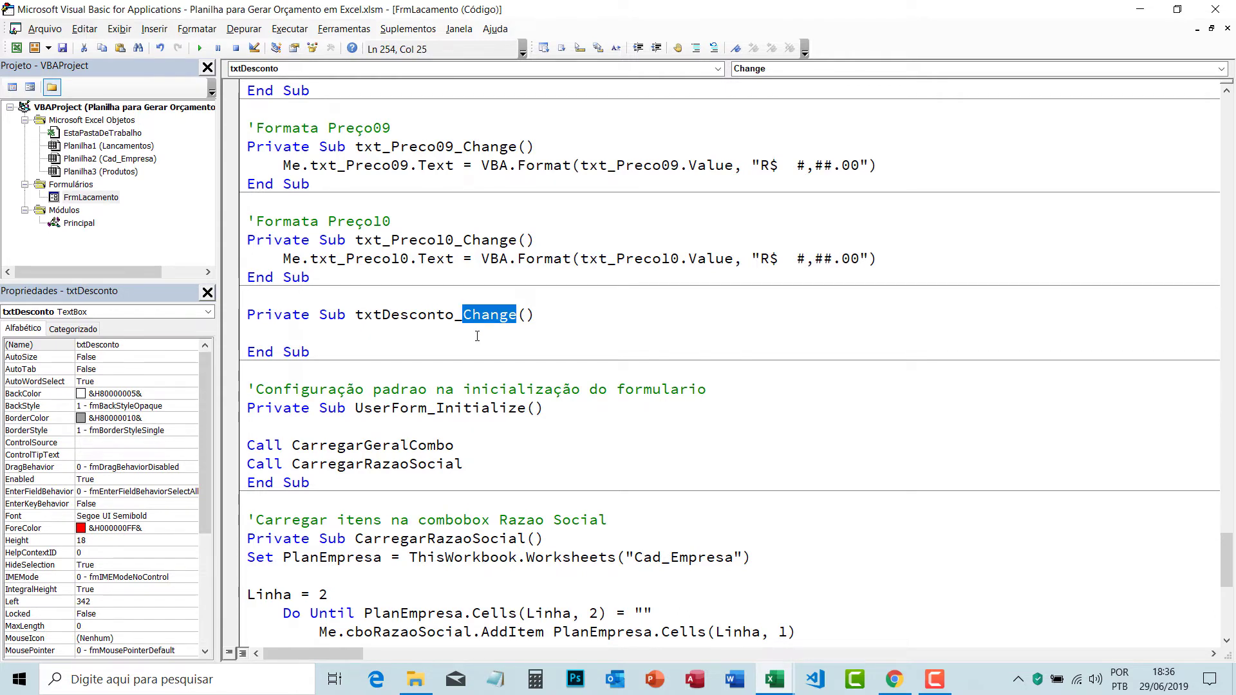
pyautogui.click(290, 333)
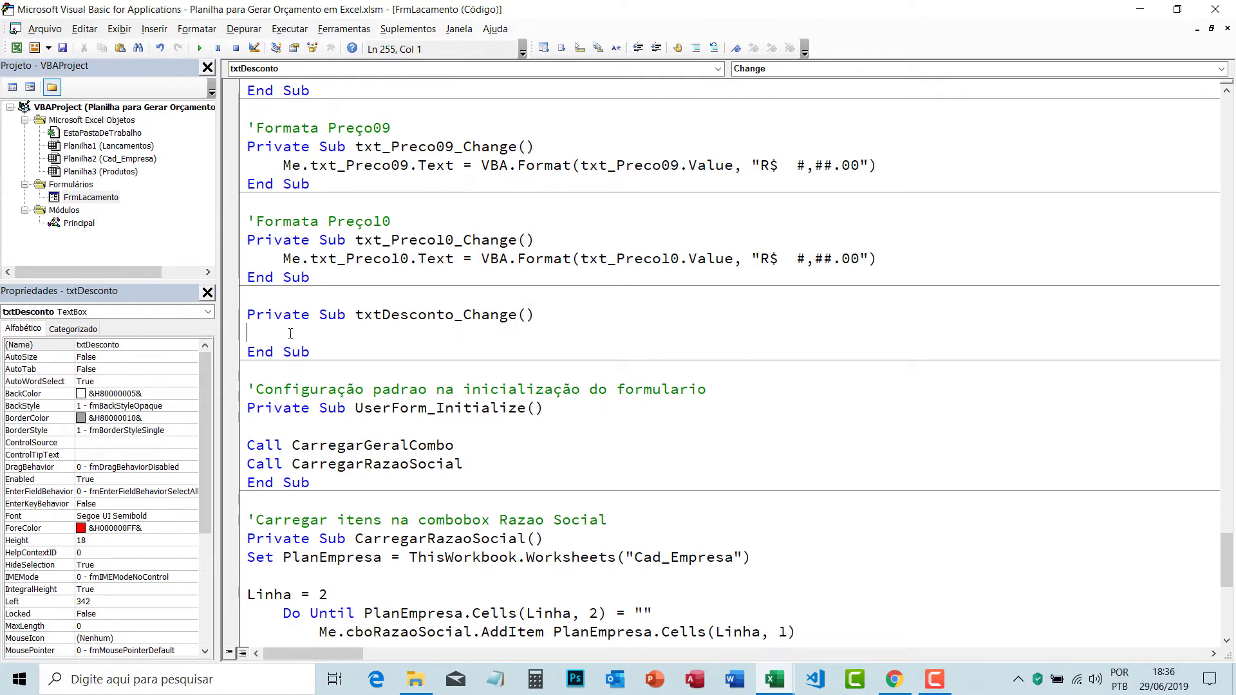
pyautogui.press('Tab')
pyautogui.write('.')
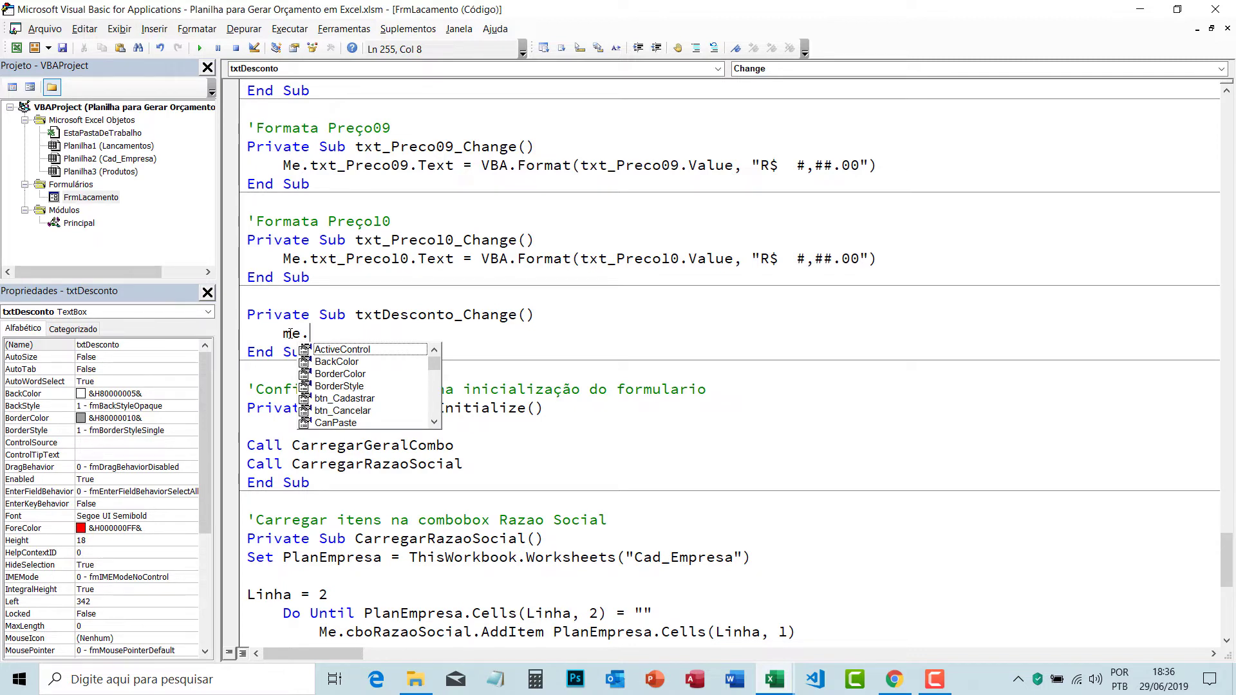
pyautogui.write('txt')
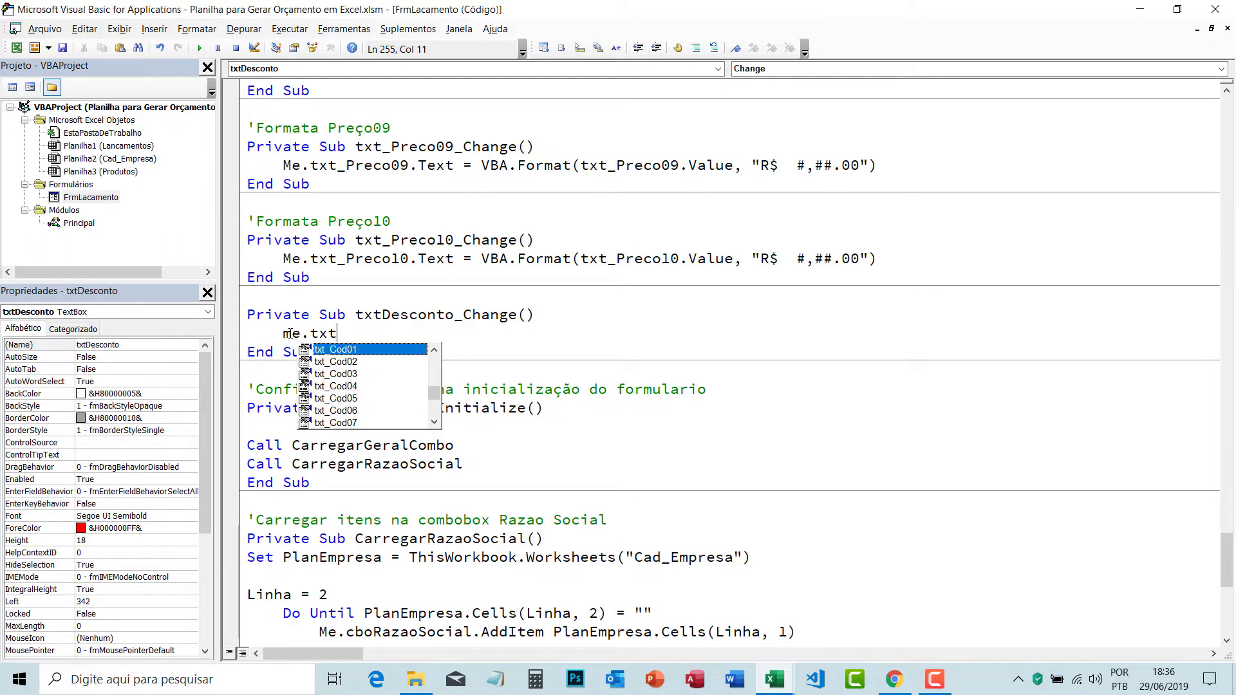
pyautogui.write('de')
pyautogui.press('Tab')
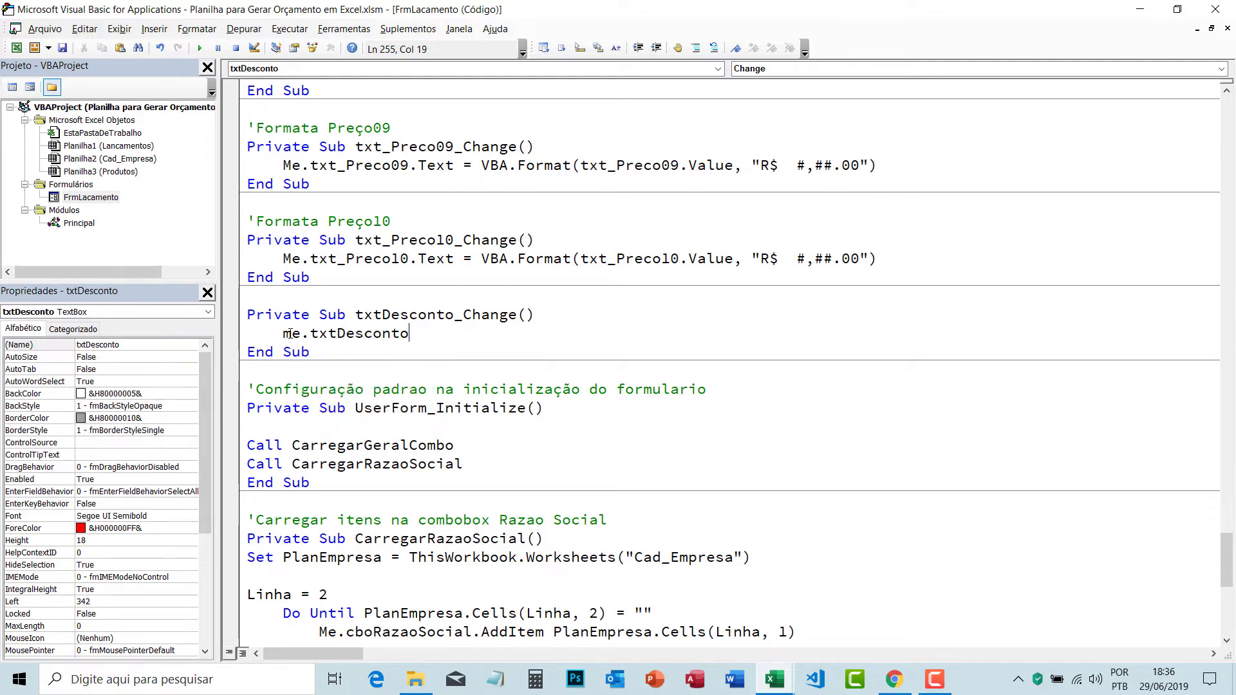
# - Complete the line as Me.txtDesconto.Text = Me.txtDesconto.Value / 100, "##.00%")
pyautogui.write('.txtDe')
pyautogui.press('Tab')
pyautogui.write('= ')
pyautogui.write('me')
pyautogui.write('.txt')
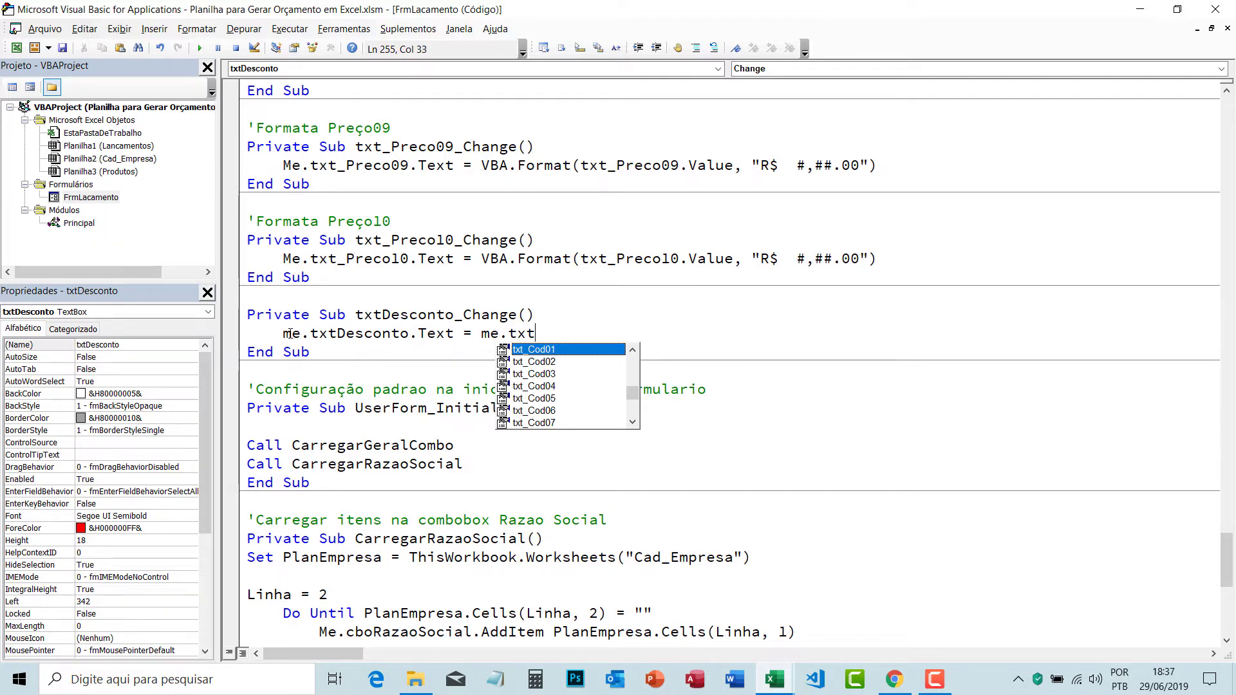
pyautogui.write('de')
pyautogui.press('Tab')
pyautogui.write('.')
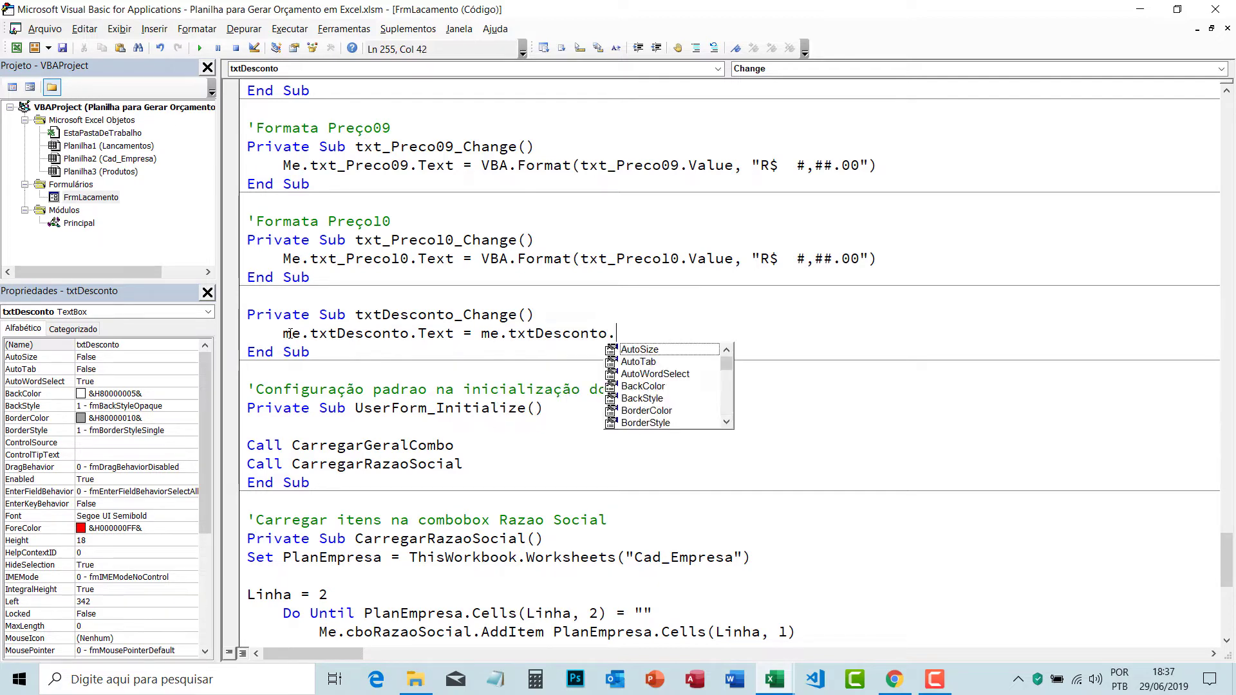
pyautogui.write('va')
pyautogui.press('Tab')
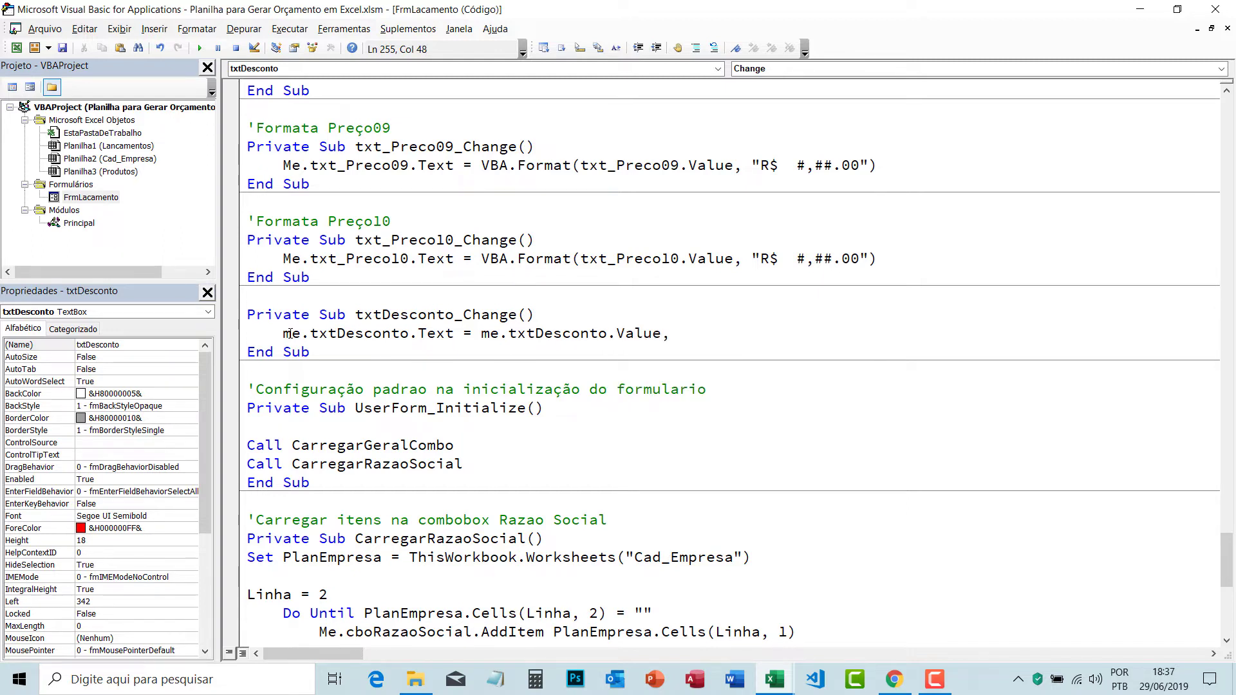
pyautogui.write('/100')
pyautogui.press('BackSpace')
pyautogui.press('BackSpace')
pyautogui.press('BackSpace')
pyautogui.press('BackSpace')
pyautogui.press('BackSpace')
pyautogui.write('/ ')
pyautogui.write('100, "')
pyautogui.write('##.')
pyautogui.write('00')
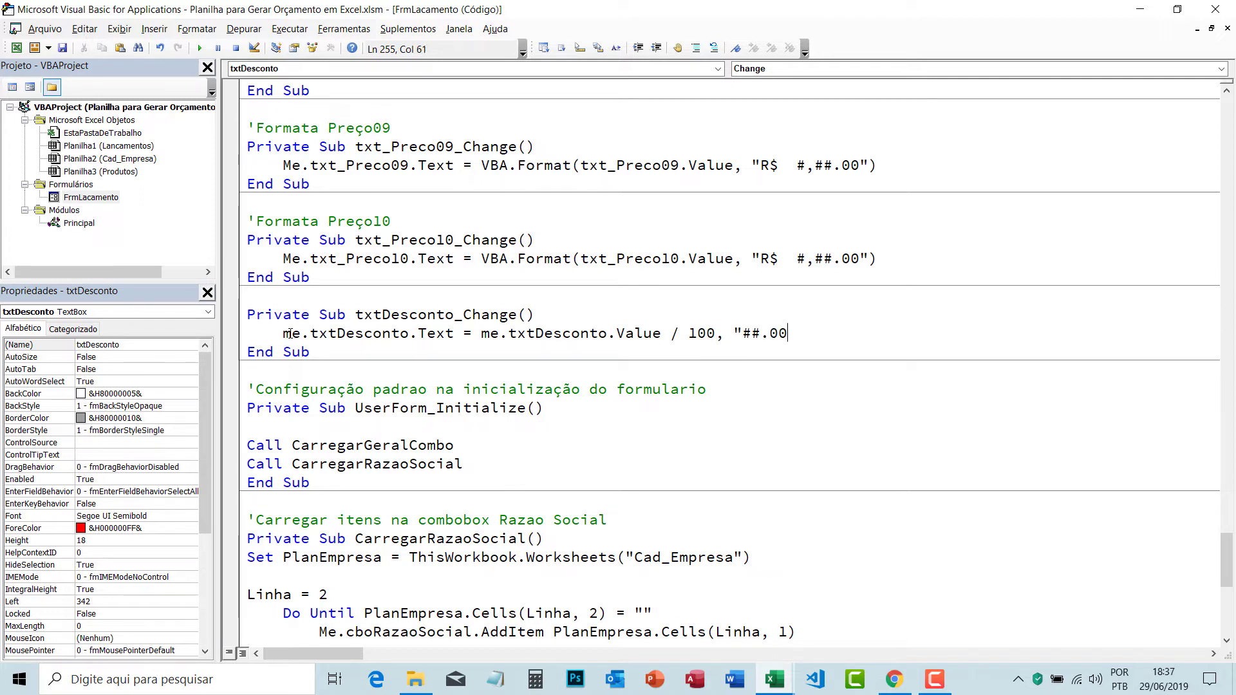
pyautogui.write('%"')
pyautogui.write(')')
pyautogui.click(534, 409)
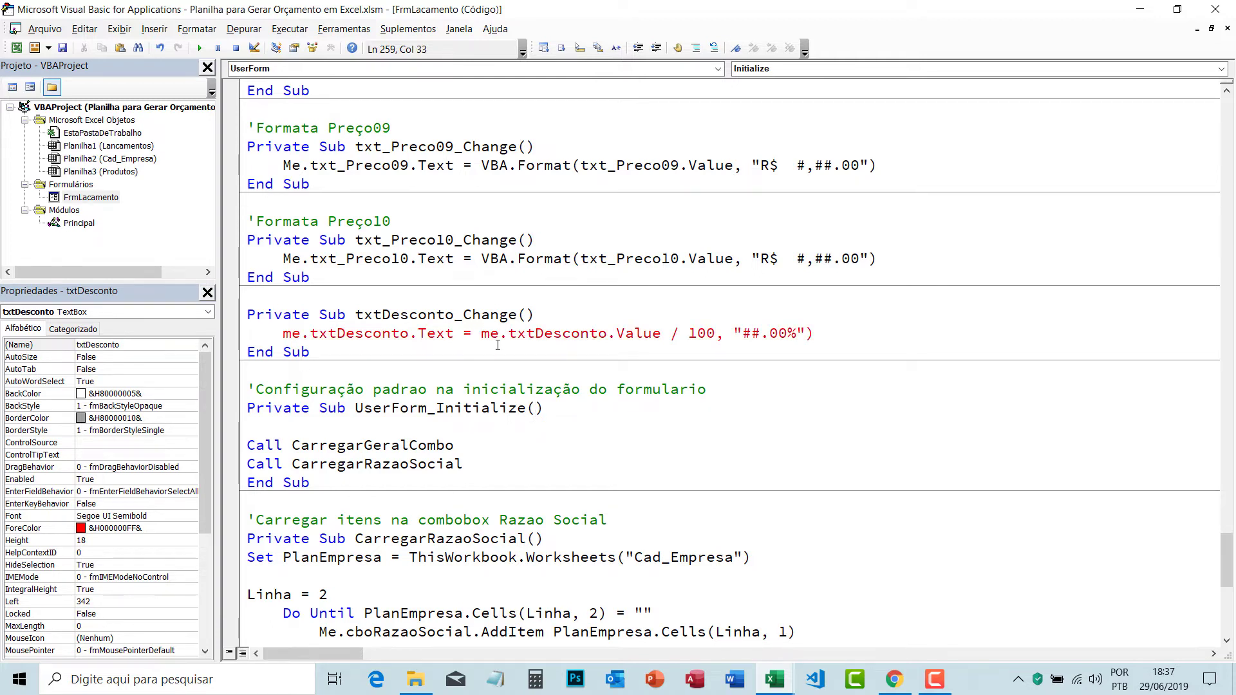
# - Wrap the expression as VBA.Format(Me.txtDesconto.Value / 100, "##.00%") and run the form
pyautogui.click(482, 333)
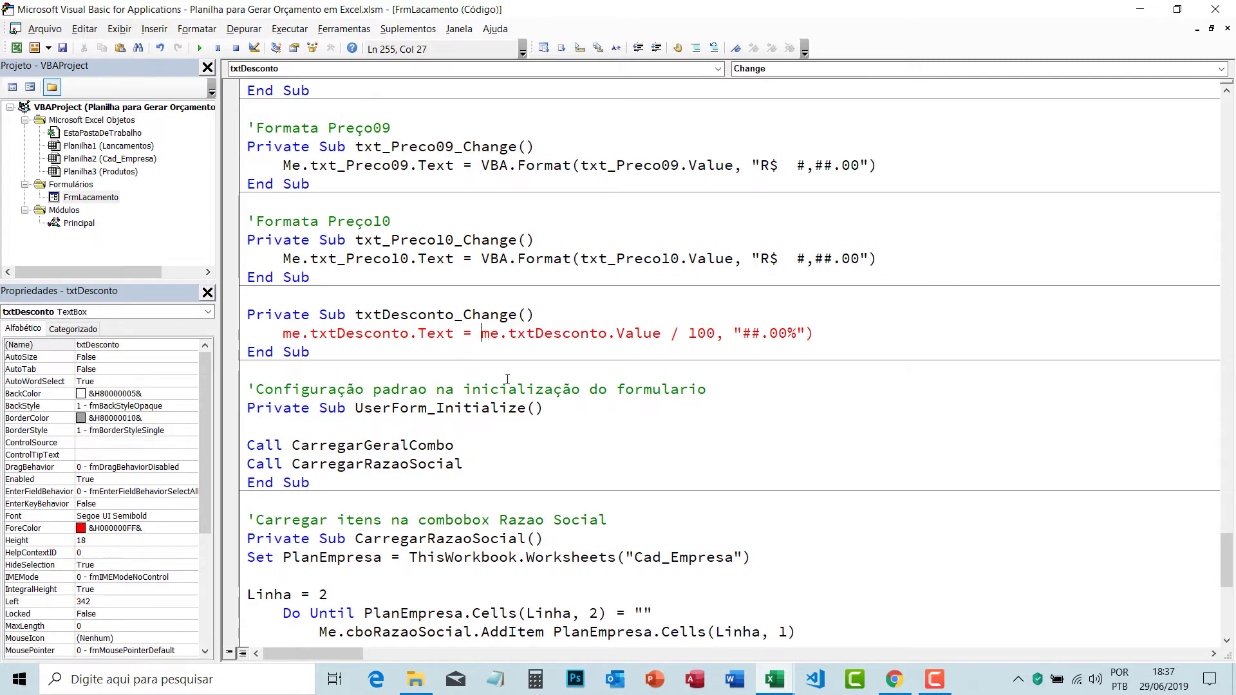
pyautogui.write('(')
pyautogui.click(534, 464)
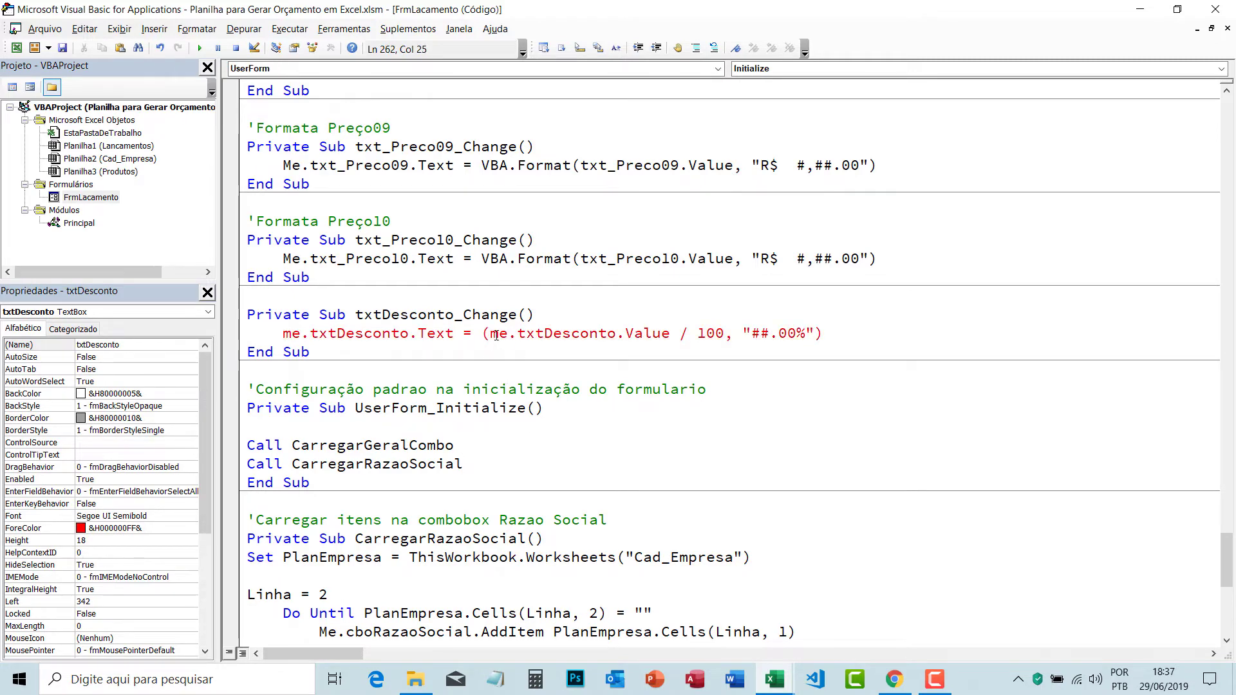
pyautogui.click(490, 333)
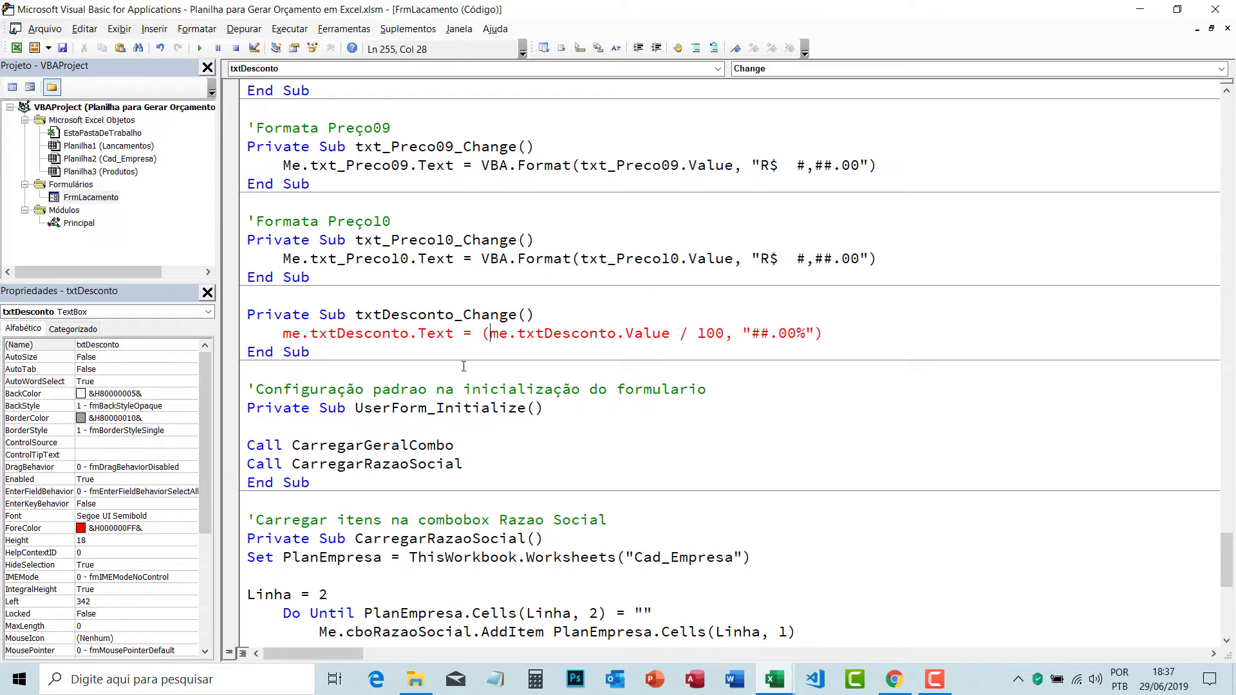
pyautogui.click(482, 332)
pyautogui.write('vba')
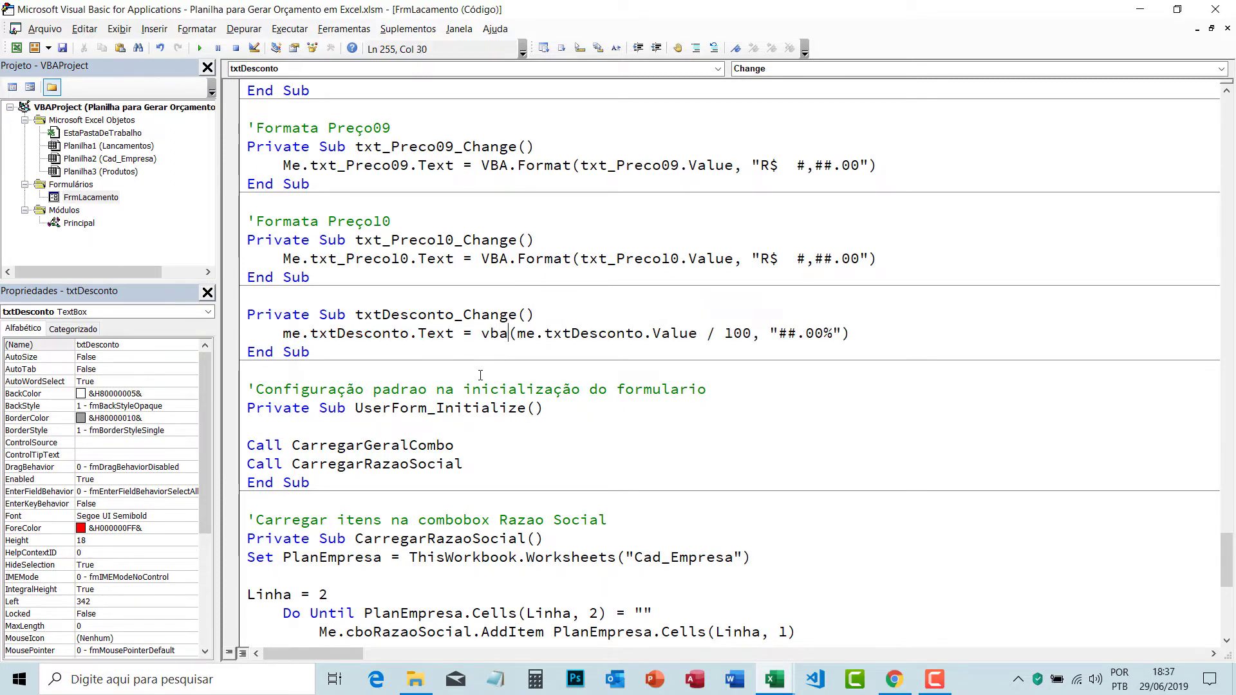
pyautogui.write('.Format')
pyautogui.click(541, 446)
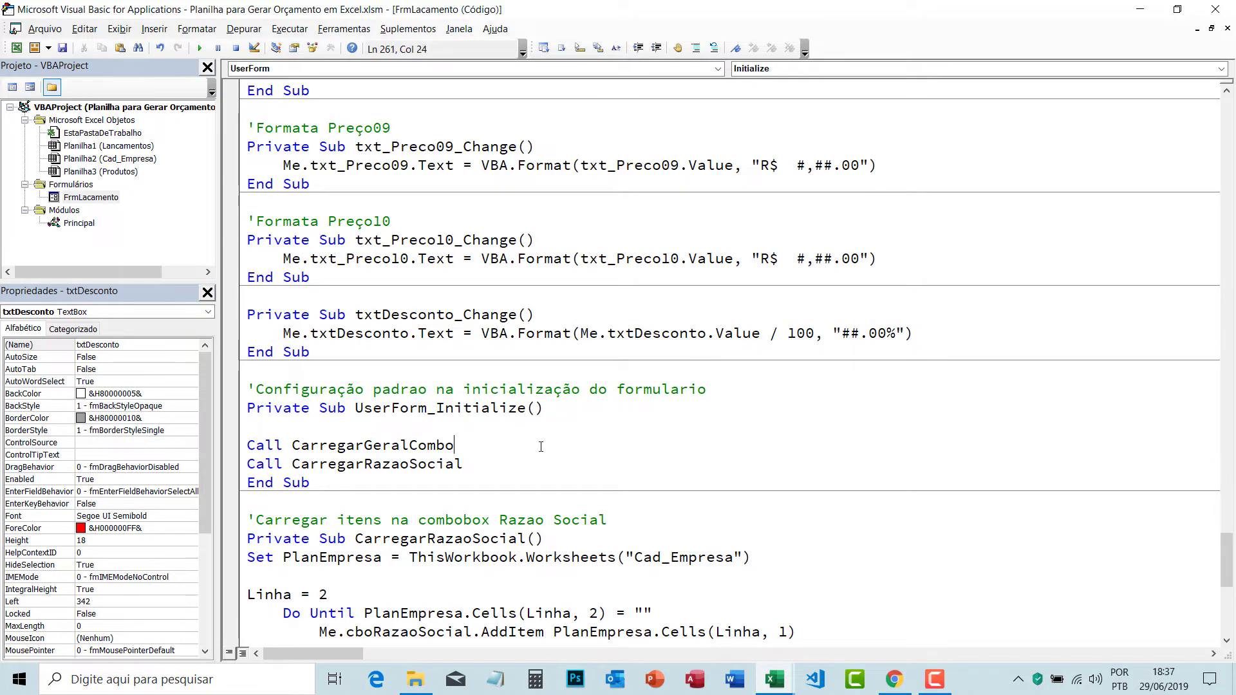
pyautogui.click(642, 332)
# - Run the form, debug the type mismatch error 13 on the formatting line, and reset
pyautogui.click(200, 49)
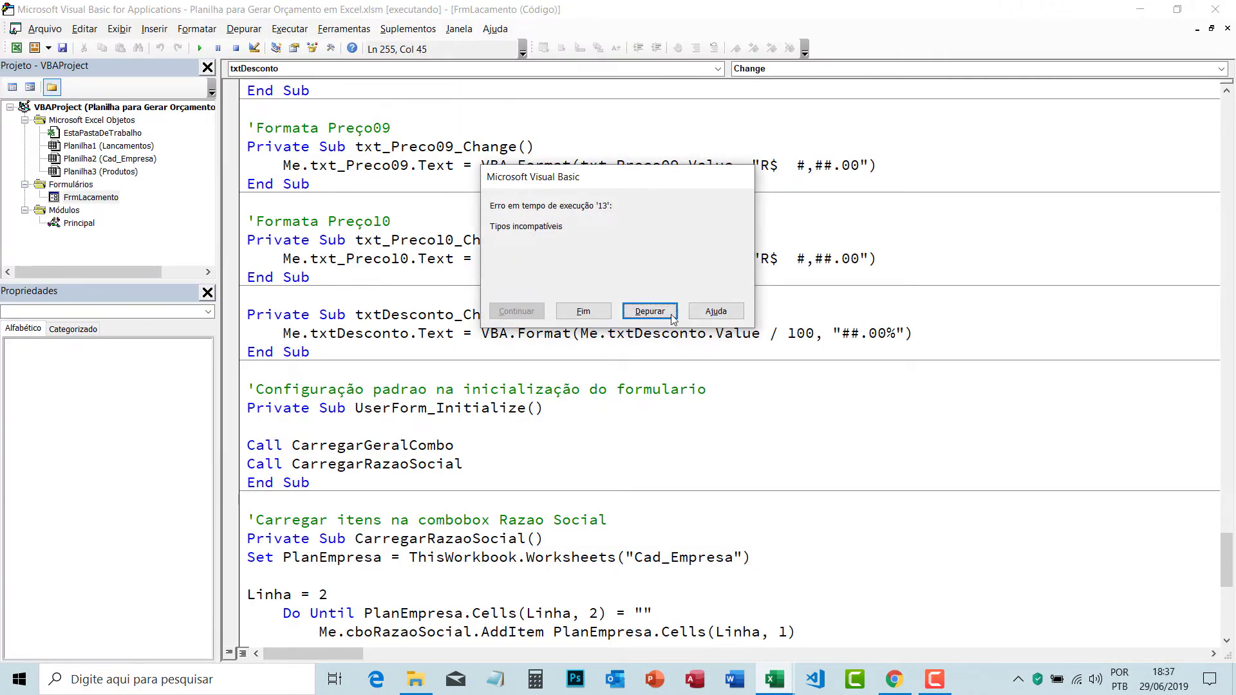
pyautogui.click(649, 311)
pyautogui.click(789, 333)
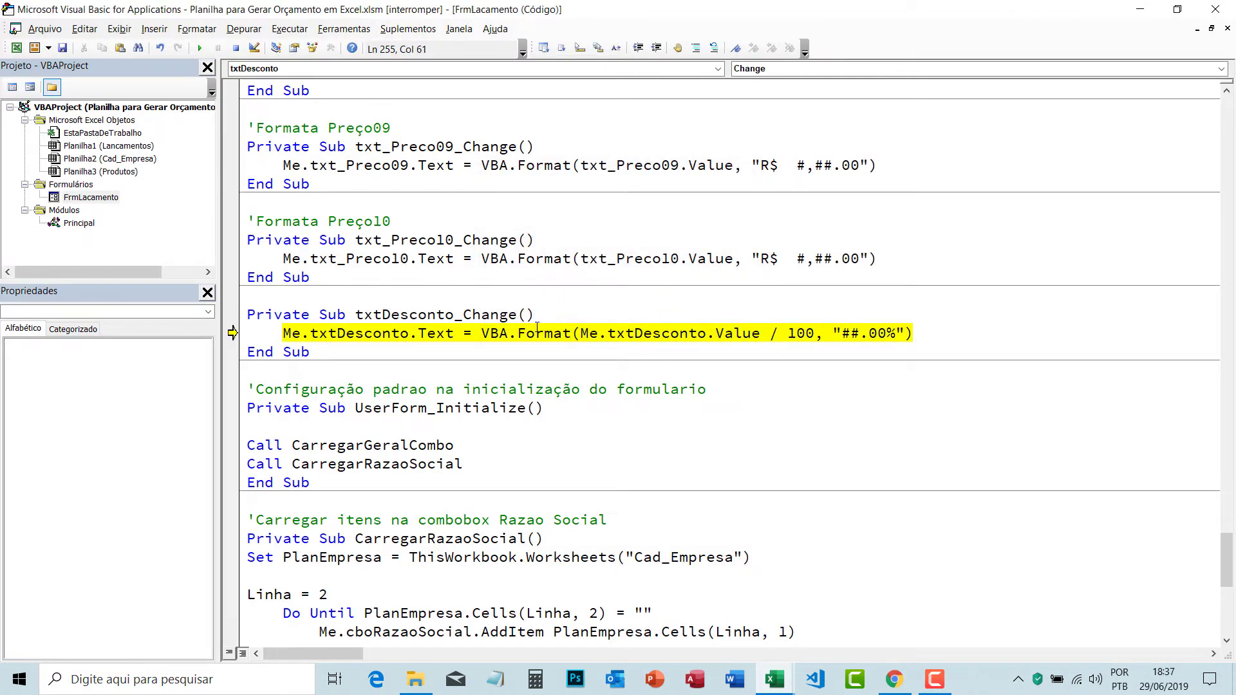
pyautogui.moveTo(517, 315); pyautogui.dragTo(469, 313)
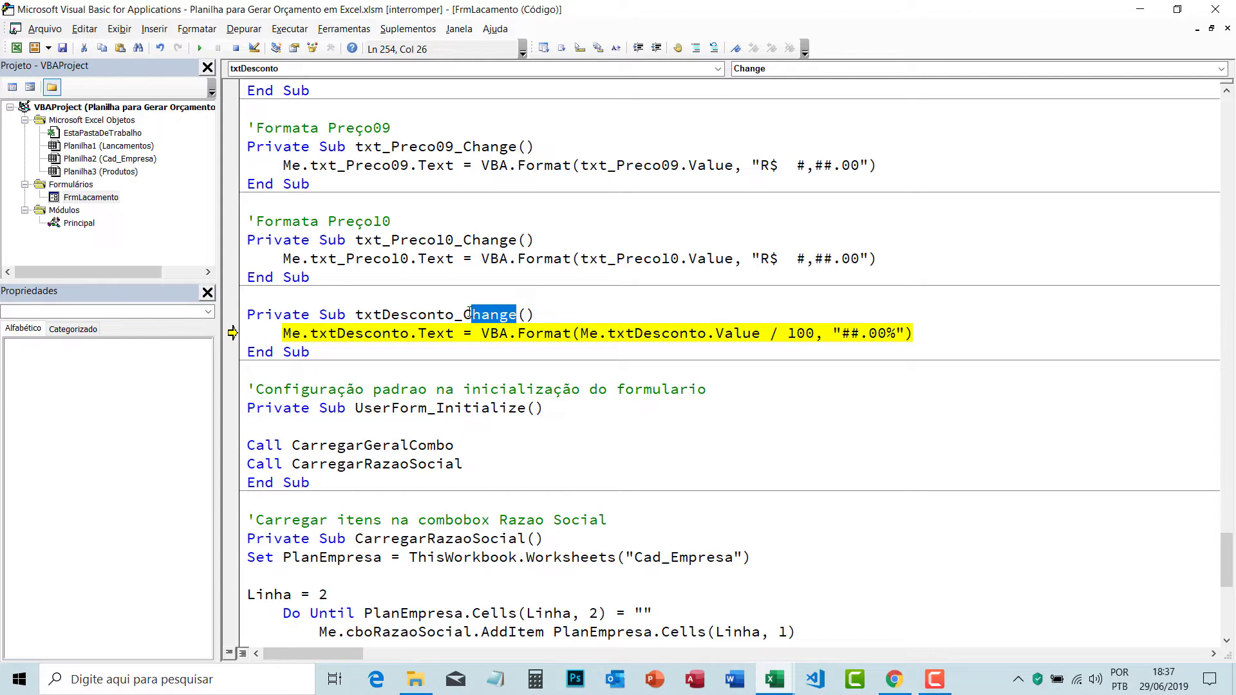
pyautogui.click(236, 48)
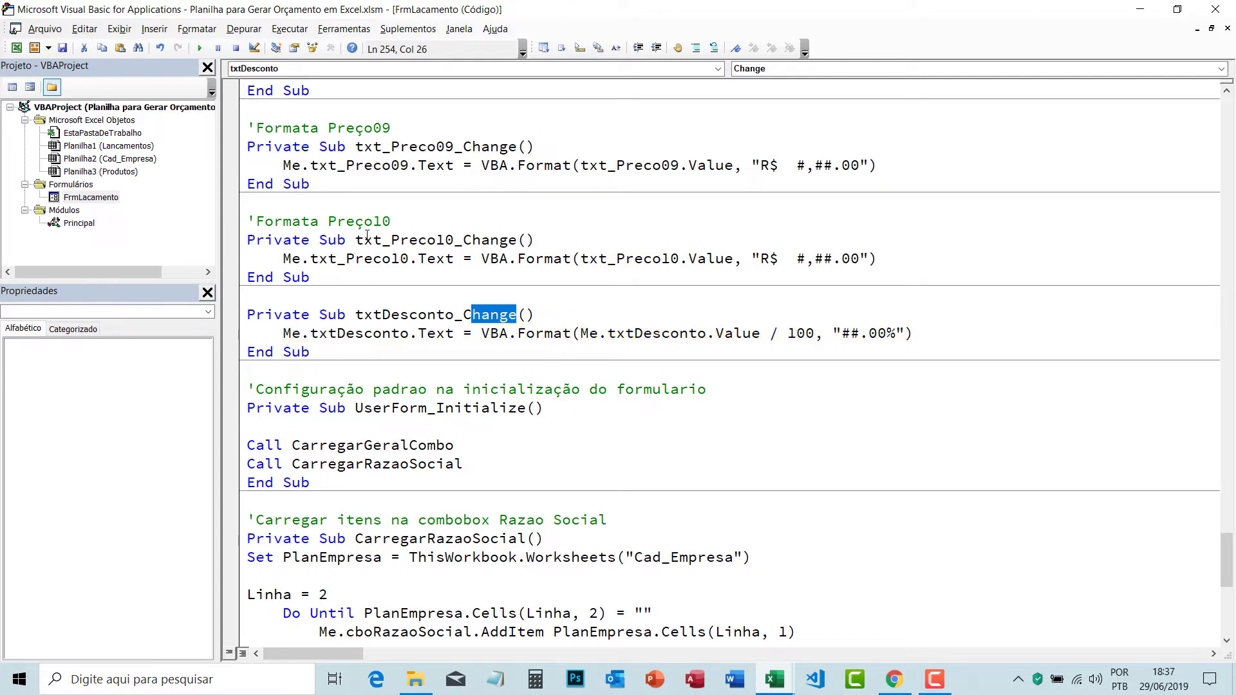
pyautogui.click(596, 334)
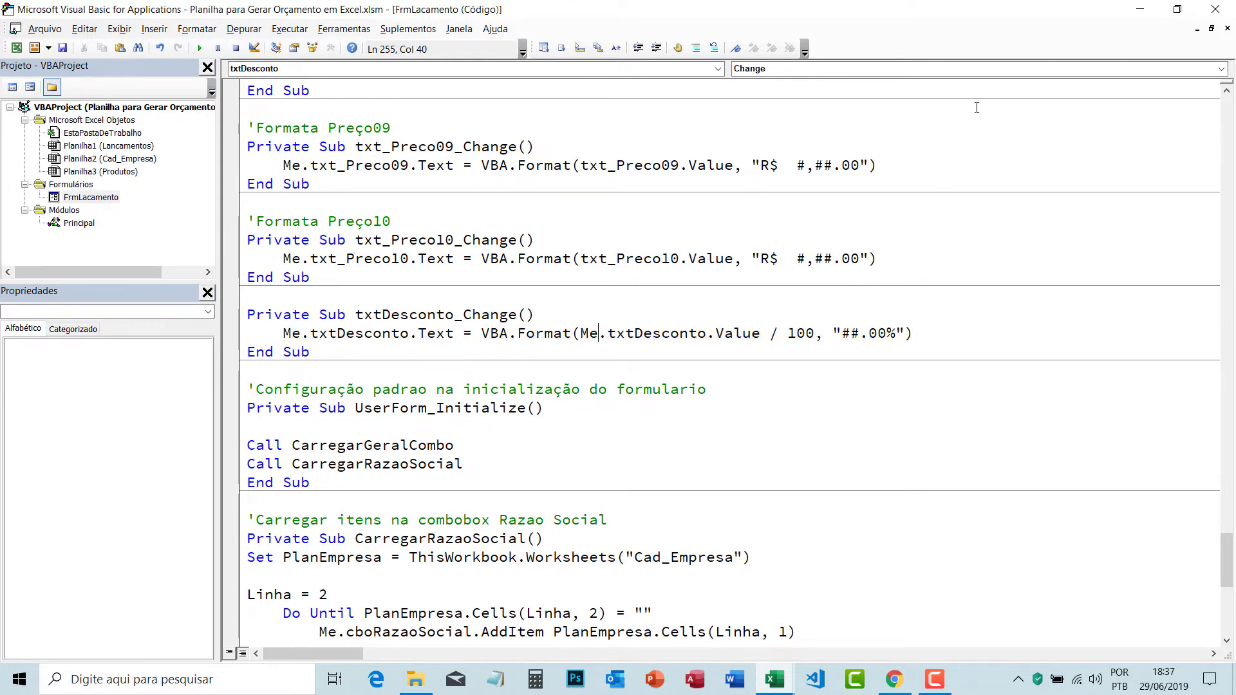
# - Create txtDesconto_AfterUpdate and move the formatting line into it from the Change procedure
pyautogui.click(840, 68)
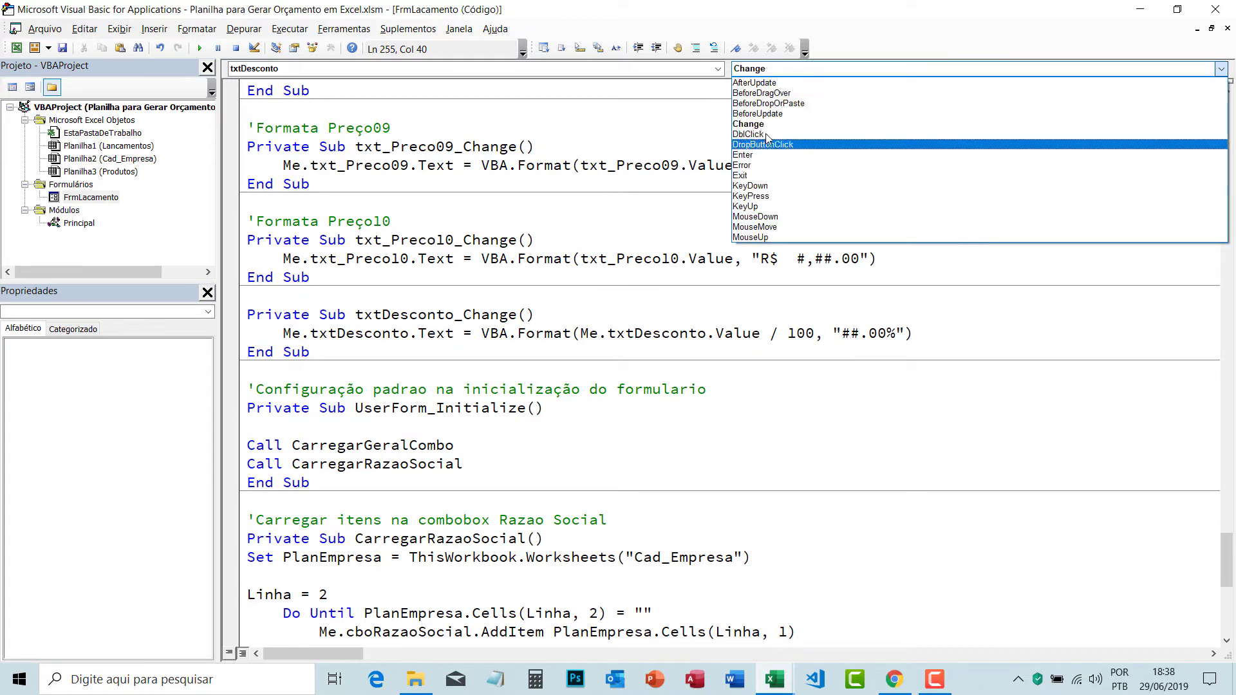
pyautogui.click(754, 82)
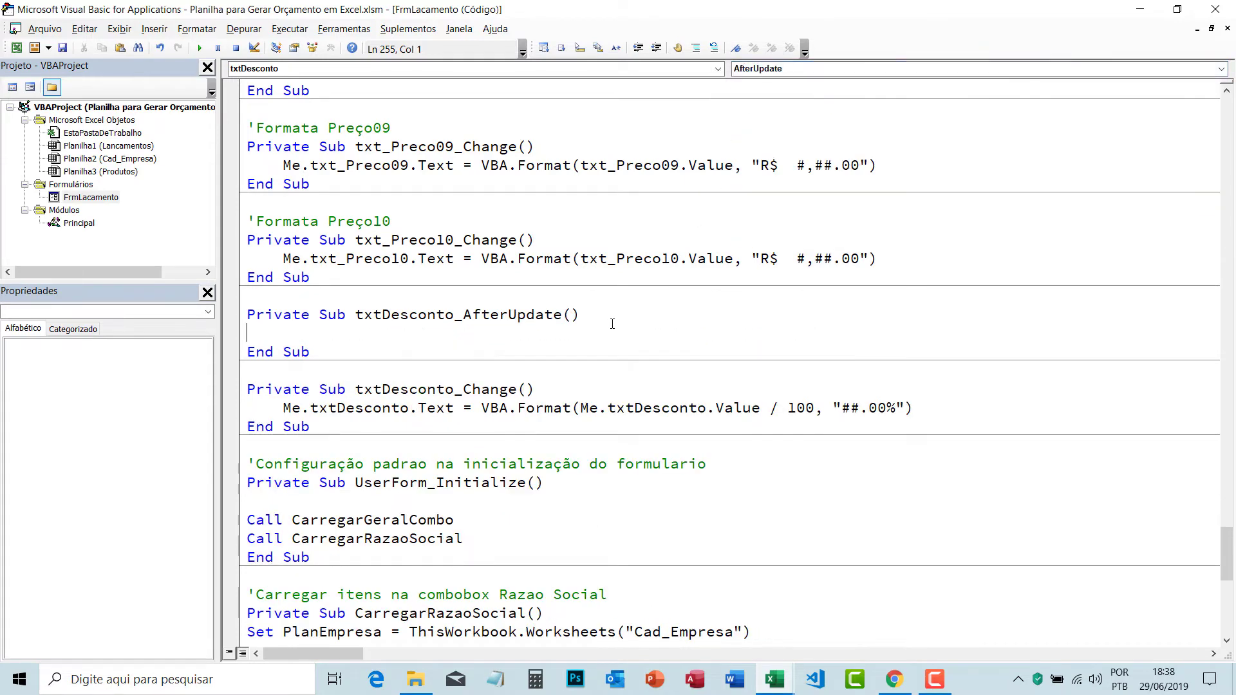
pyautogui.click(474, 356)
pyautogui.click(248, 409)
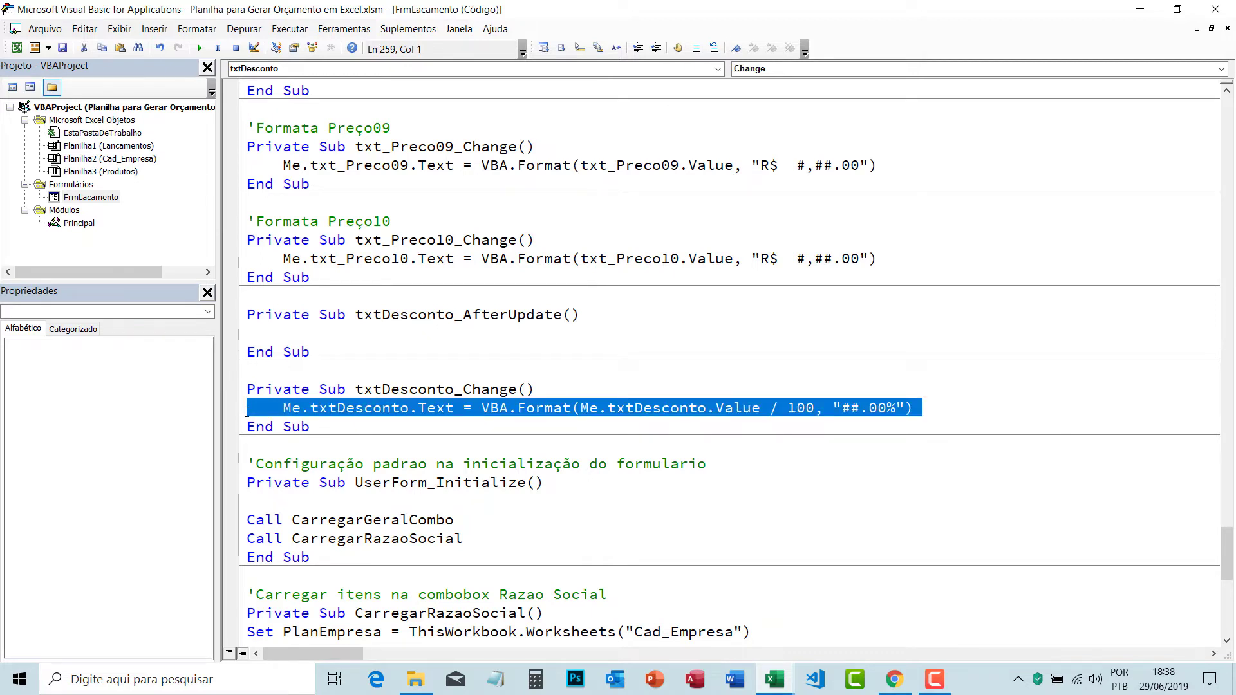
pyautogui.hotkey('ctrl', 'x')
pyautogui.click(274, 333)
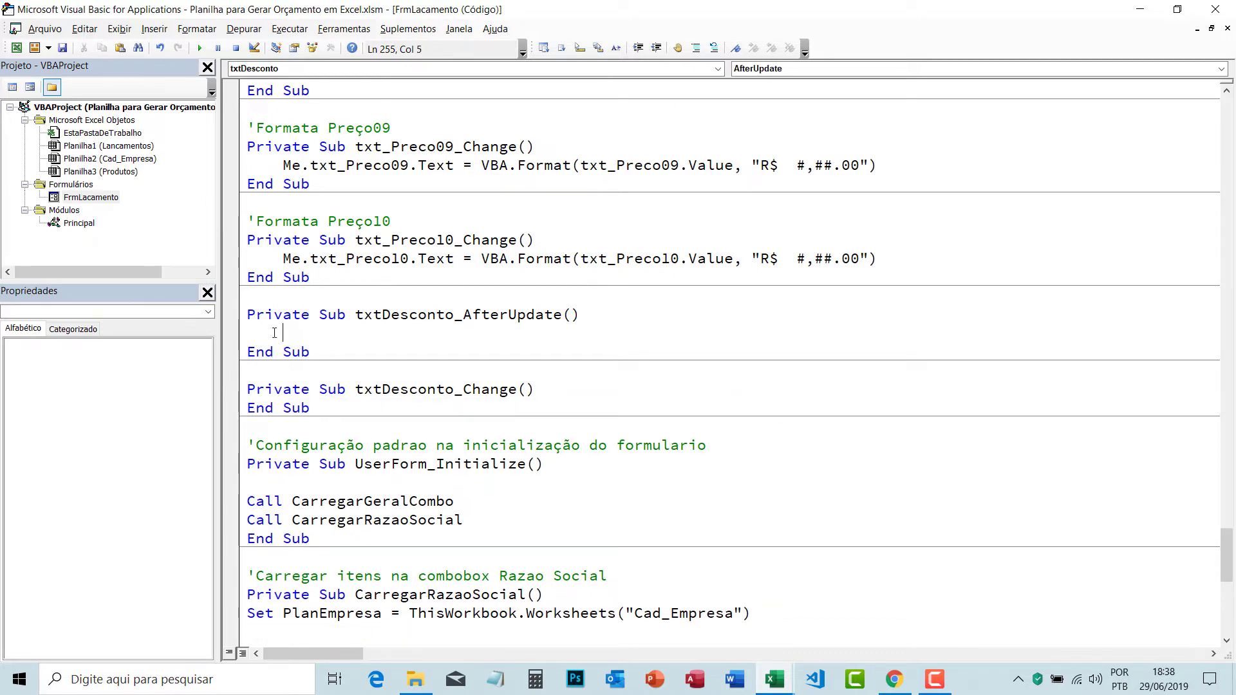
pyautogui.hotkey('ctrl', 'v')
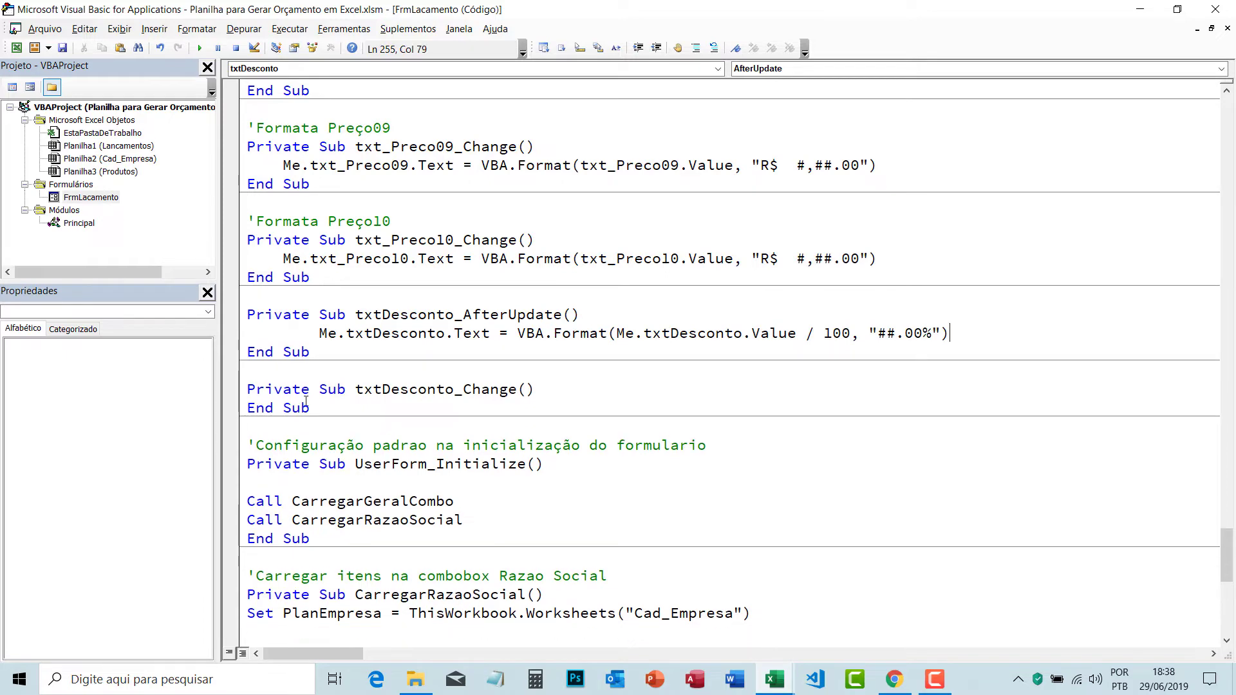
# - Fix the line's indentation, delete the empty Change procedure, and add the comment 'Formata o Desconto'
pyautogui.click(320, 333)
pyautogui.hotkey('shift', 'Tab')
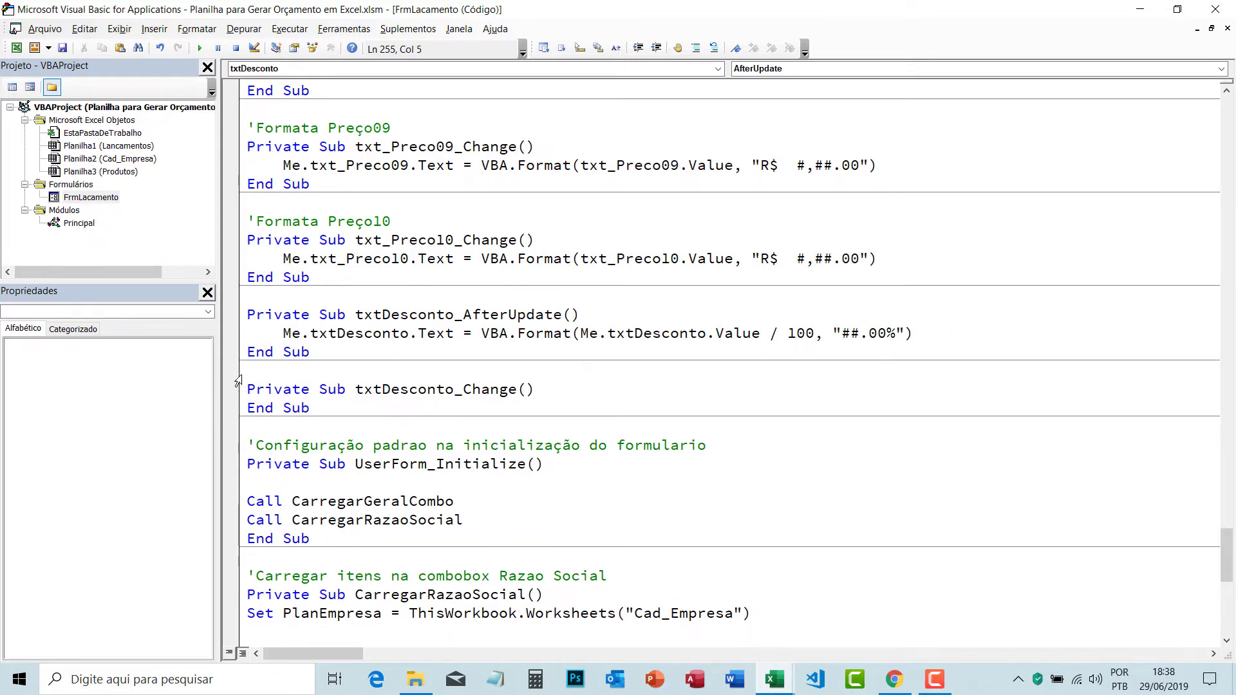
pyautogui.moveTo(239, 371); pyautogui.dragTo(224, 418)
pyautogui.press('Delete')
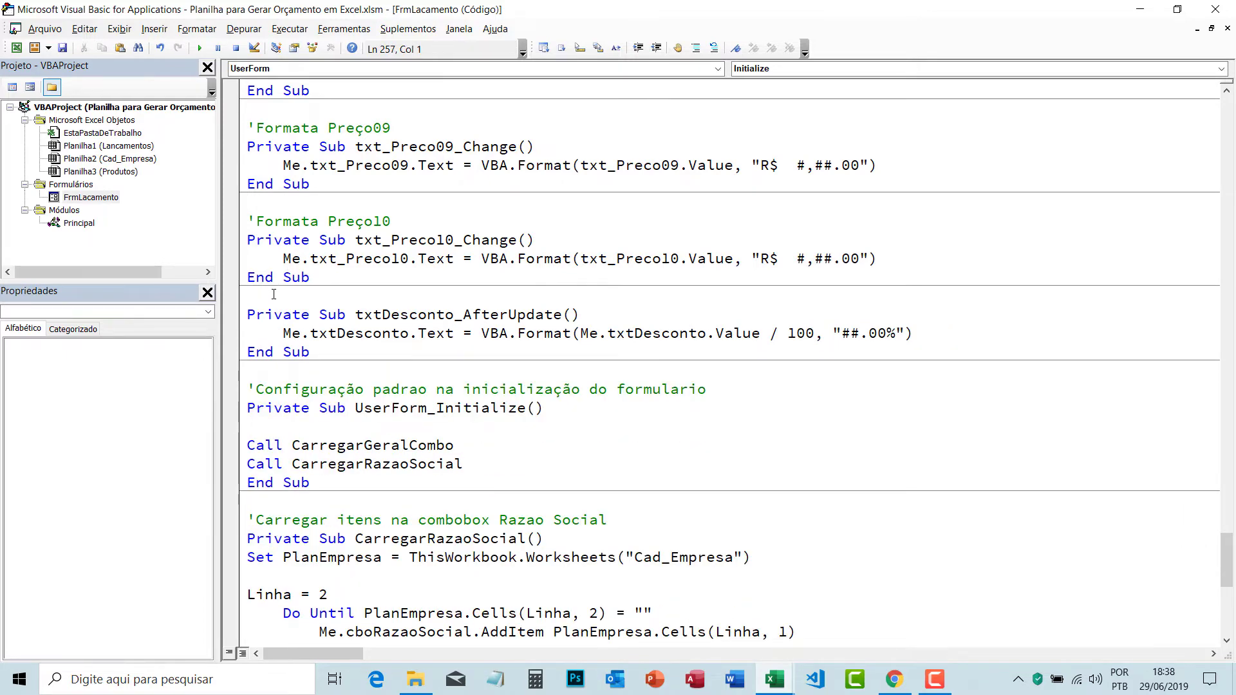
pyautogui.click(270, 297)
pyautogui.press('Return')
pyautogui.write("'")
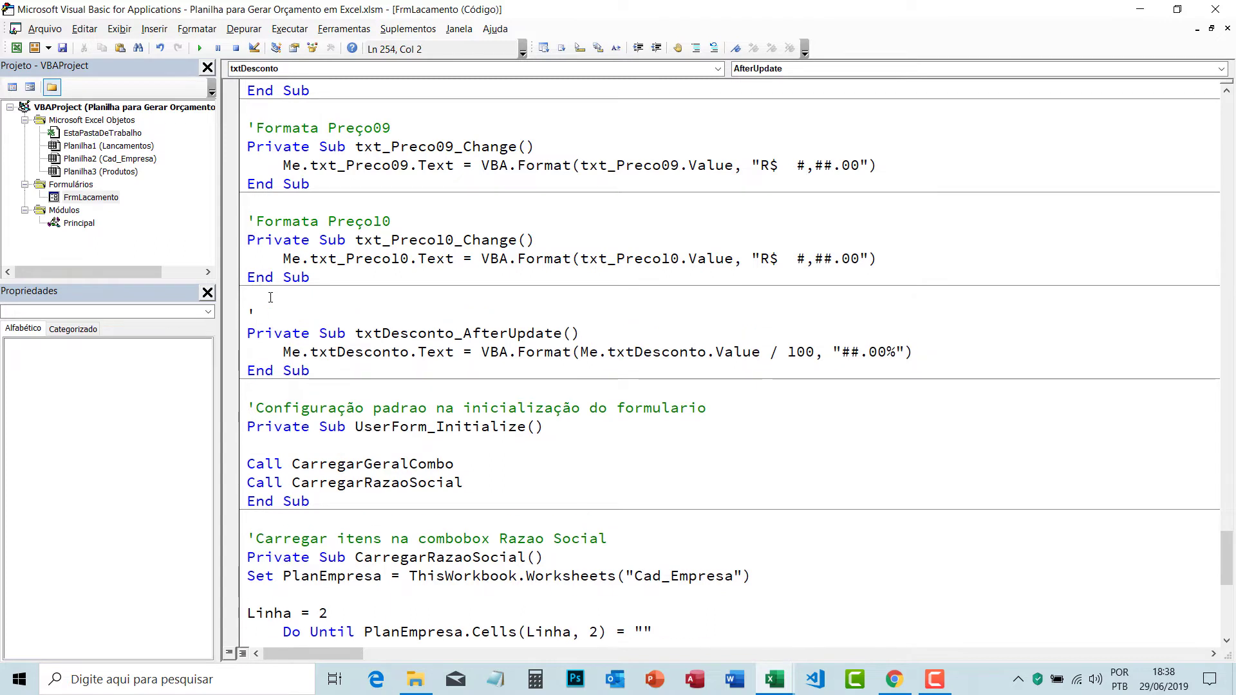
pyautogui.write('Formata')
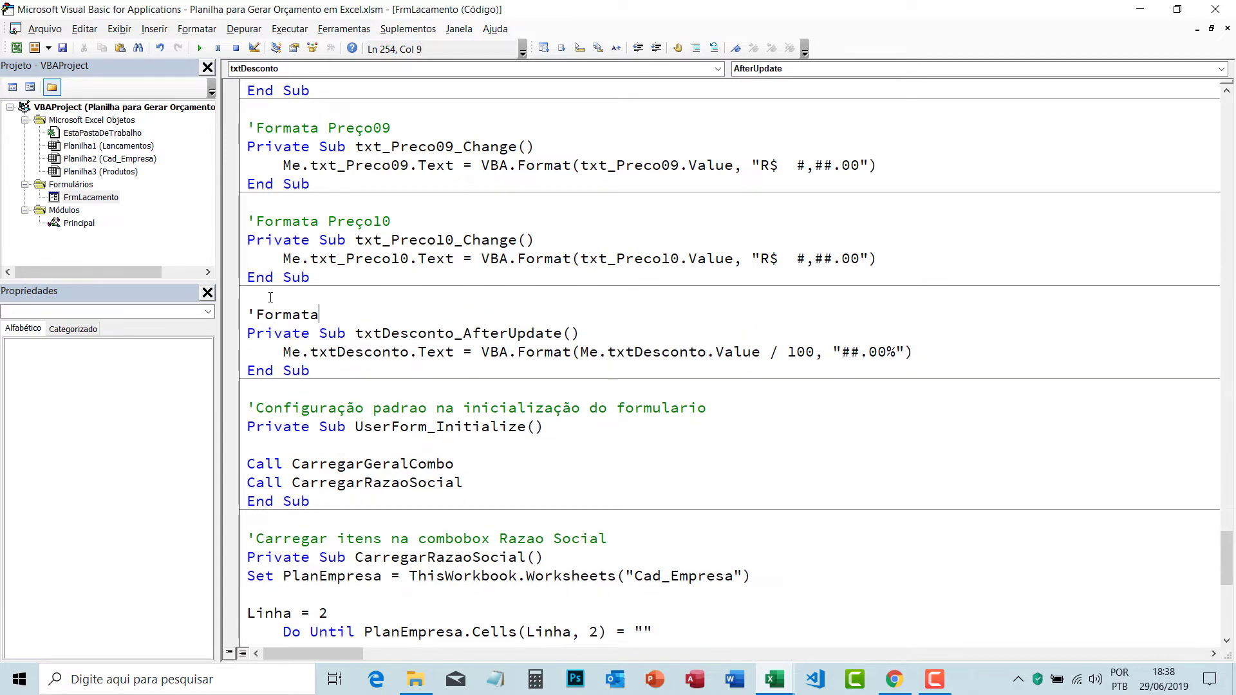
pyautogui.write(' o D')
pyautogui.write('esconto')
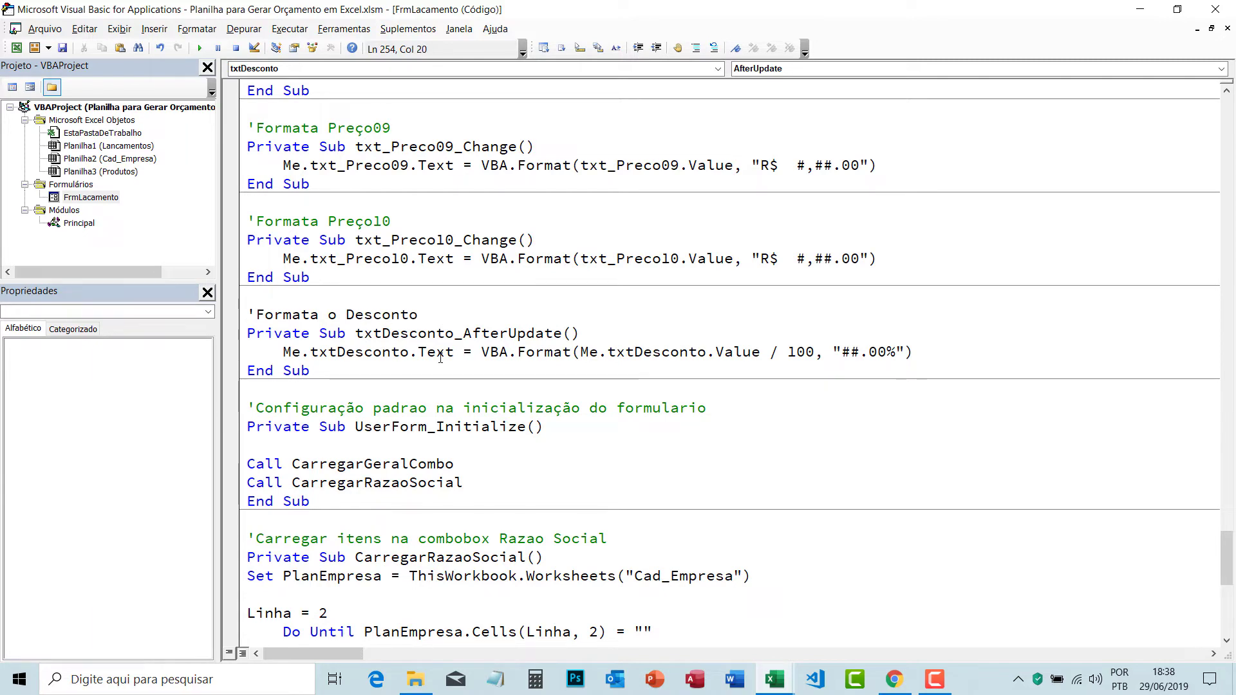
# - Back in Excel, enter discount 5 in the form and clear the old rows B15:E16
pyautogui.hotkey('alt', 'F11')
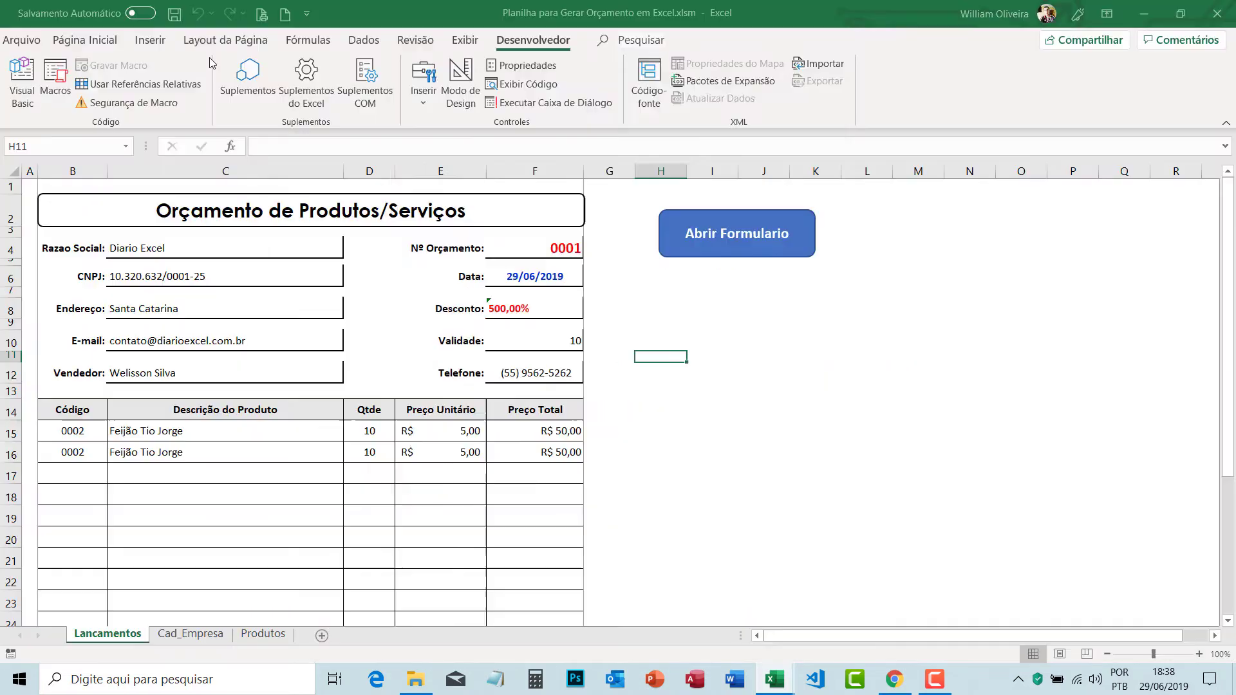
pyautogui.click(741, 235)
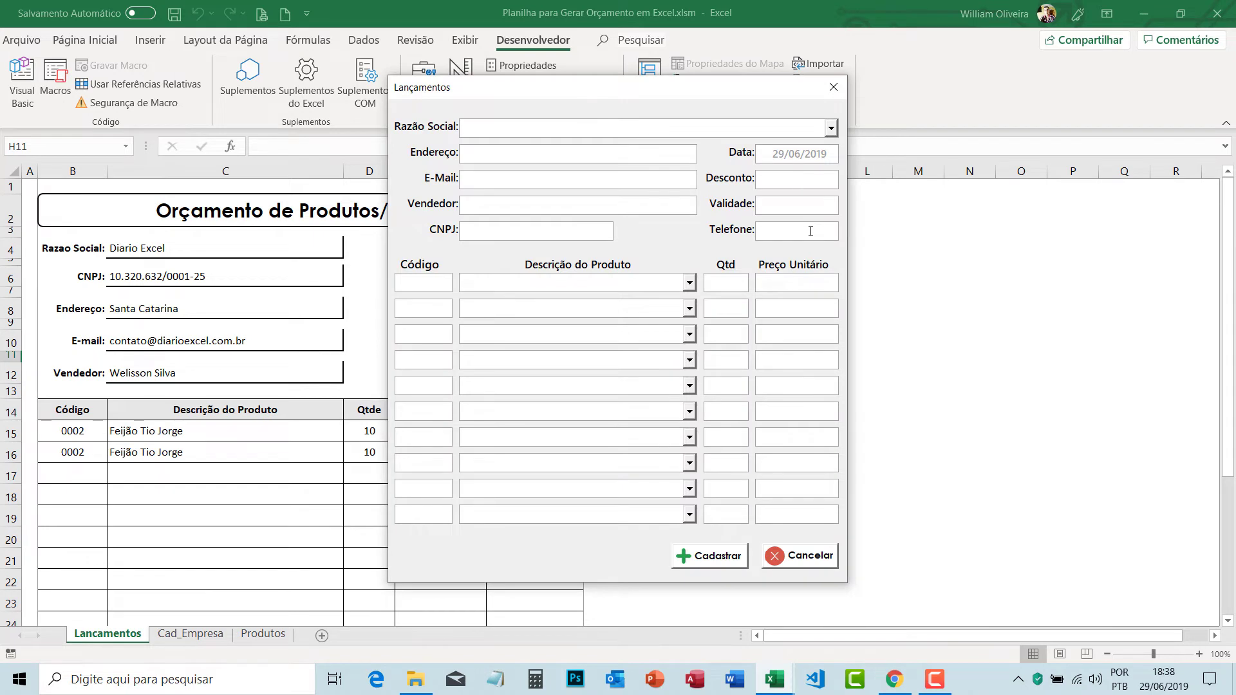
pyautogui.write('5')
pyautogui.press('Tab')
pyautogui.moveTo(624, 89); pyautogui.dragTo(939, 49)
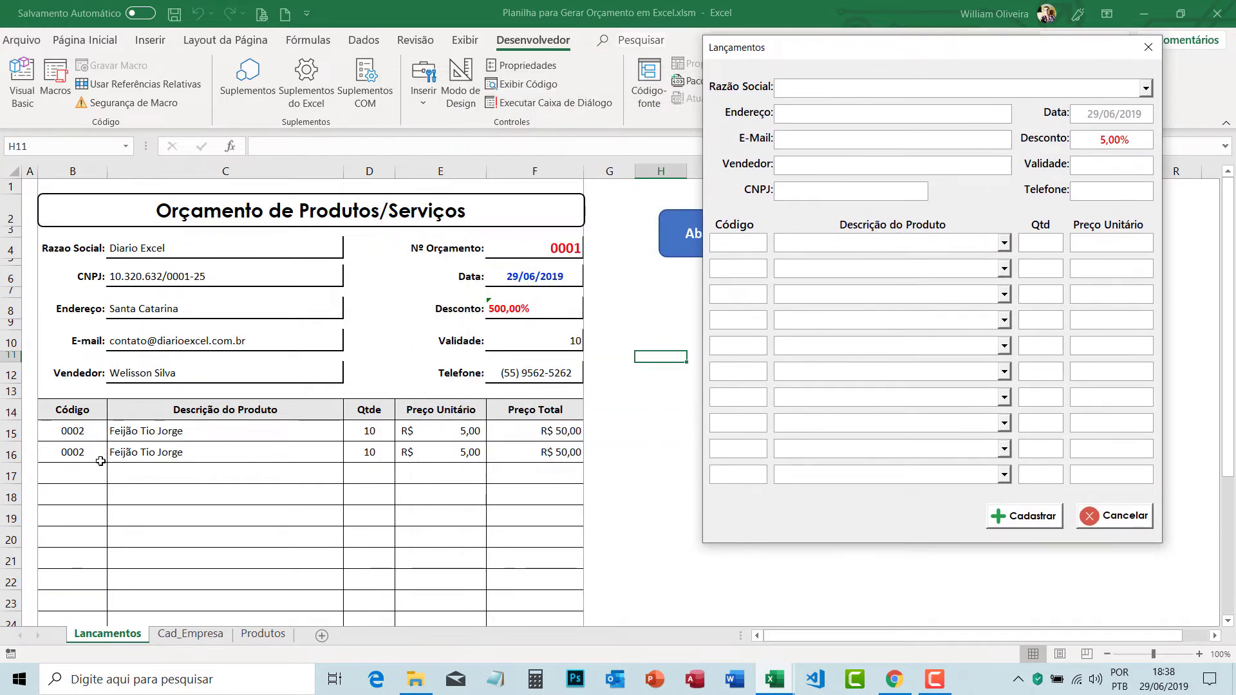
pyautogui.moveTo(72, 427); pyautogui.dragTo(426, 447)
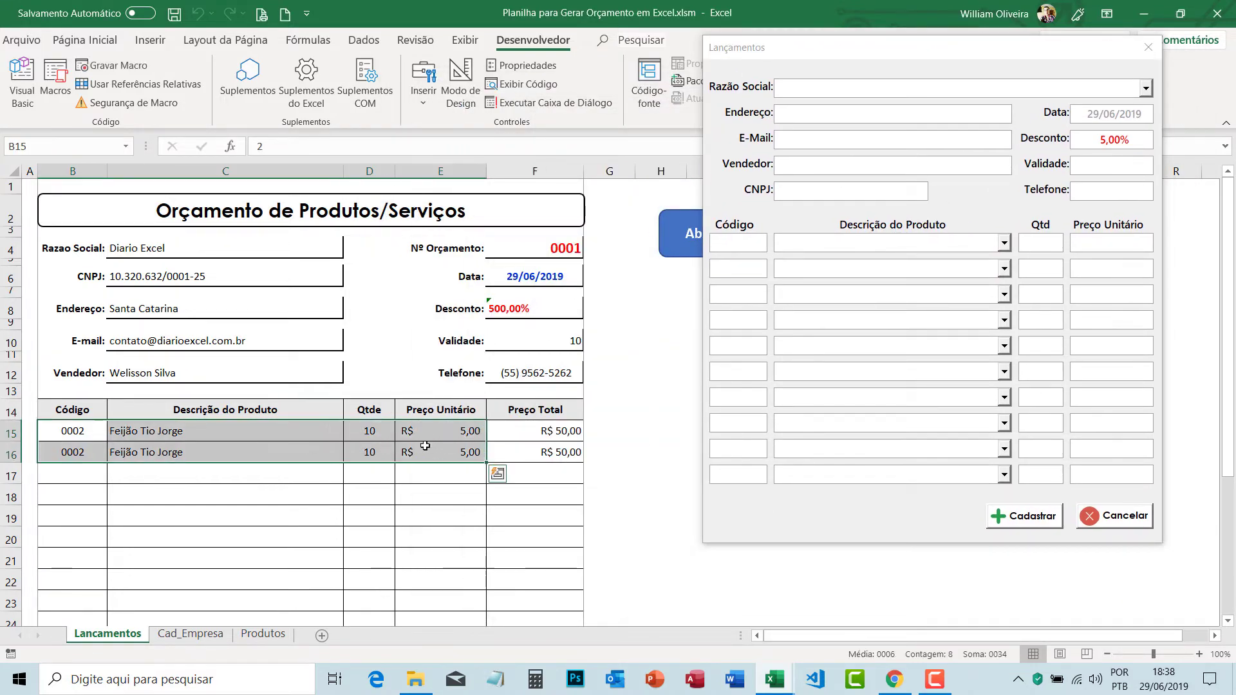
pyautogui.press('Delete')
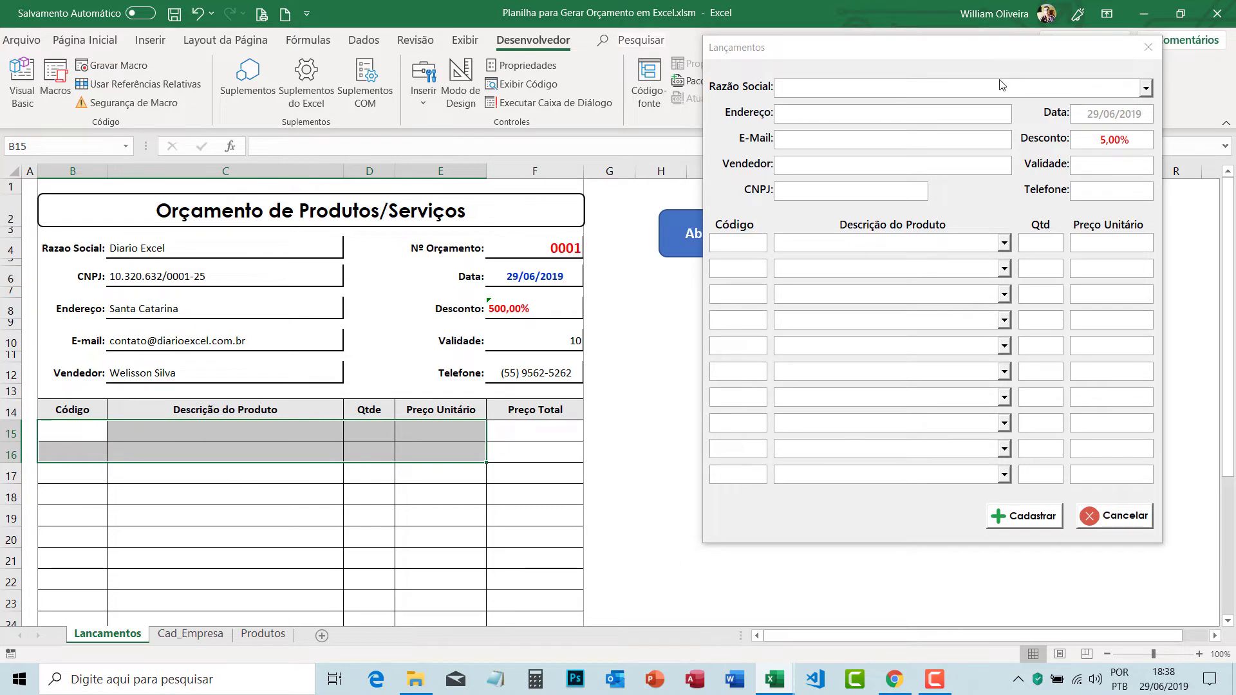
# - Register Excel Smart with 10 Feijão Tio Jorge and confirm the success message
pyautogui.click(1145, 88)
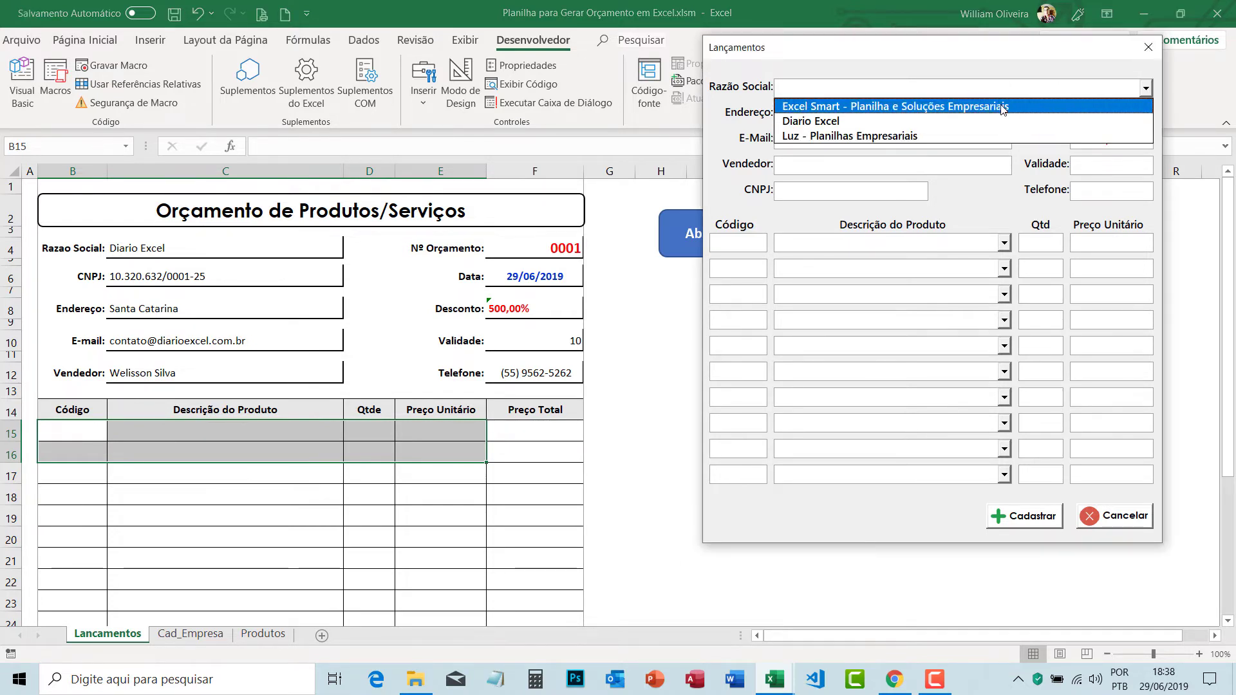
pyautogui.click(1002, 108)
pyautogui.click(1004, 245)
pyautogui.click(940, 264)
pyautogui.click(1046, 242)
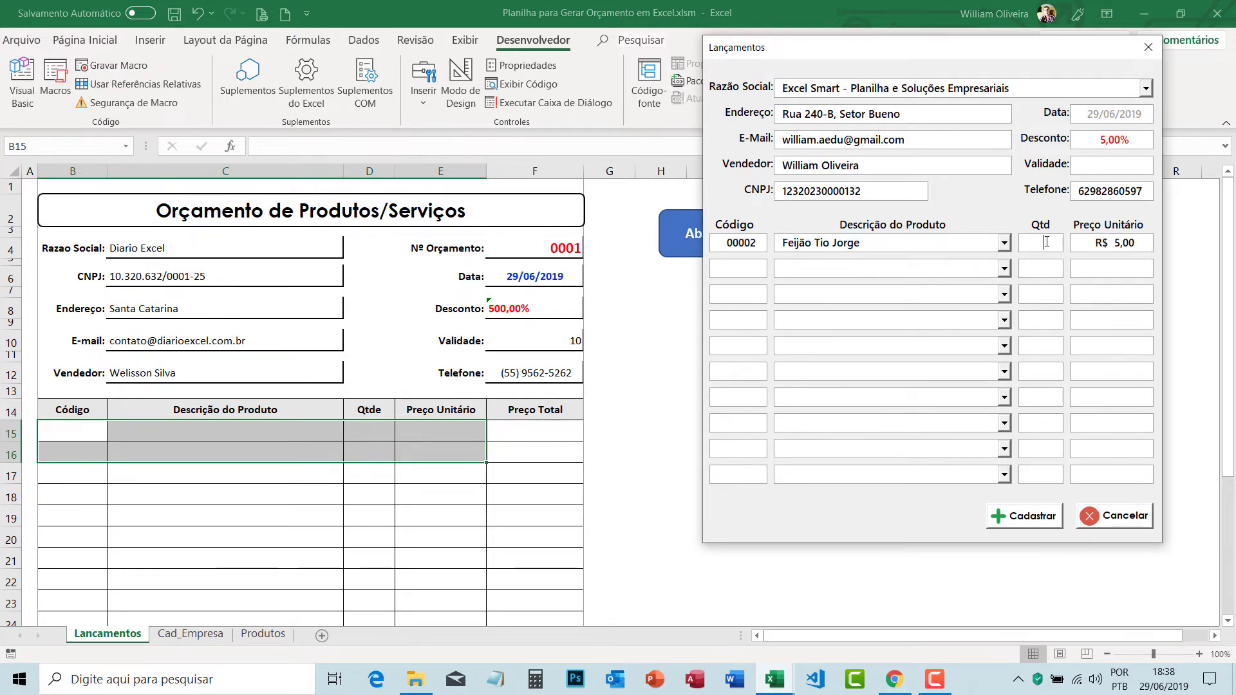
pyautogui.write('10')
pyautogui.click(1026, 518)
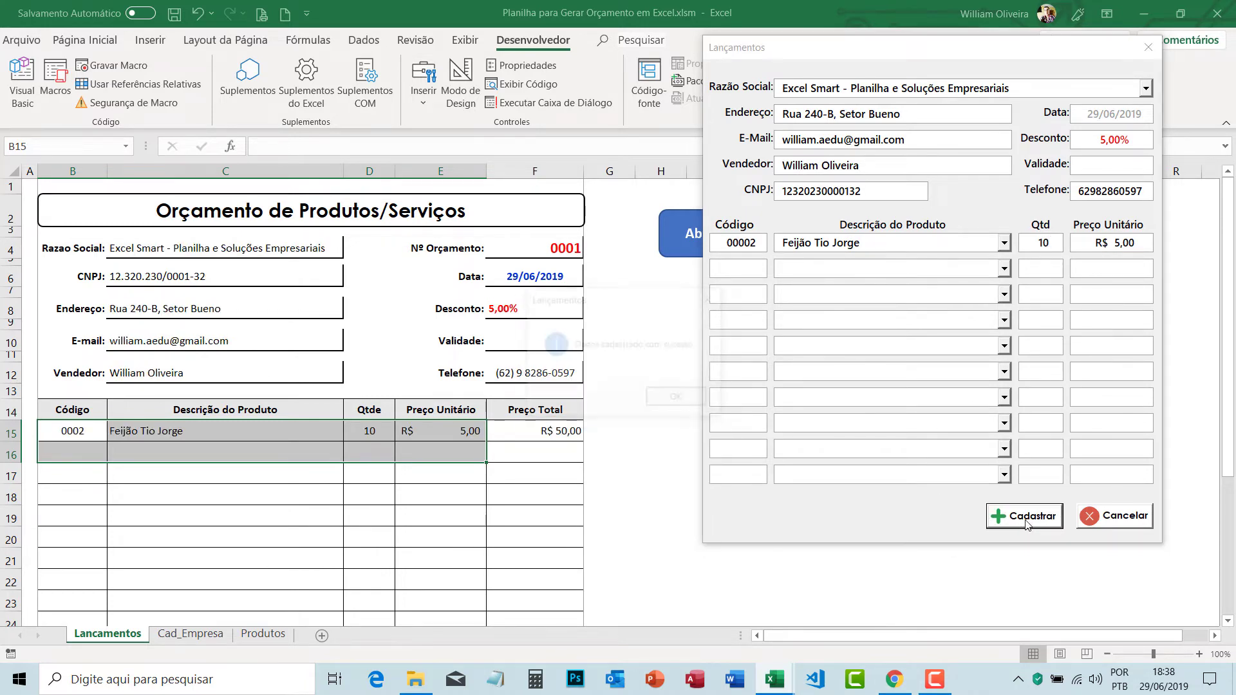
pyautogui.click(679, 398)
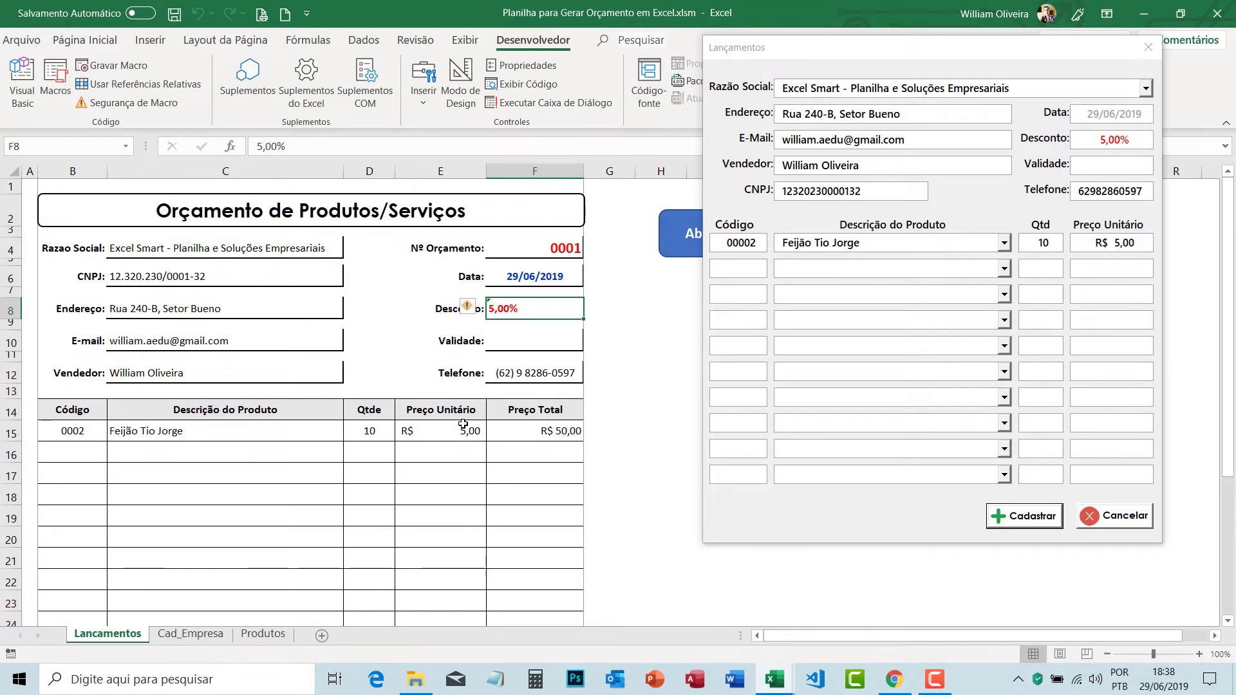
# - Check the R$ 77,50 net amount in F32 and close the entry form
pyautogui.scroll(-6, 483, 433)
pyautogui.click(542, 431)
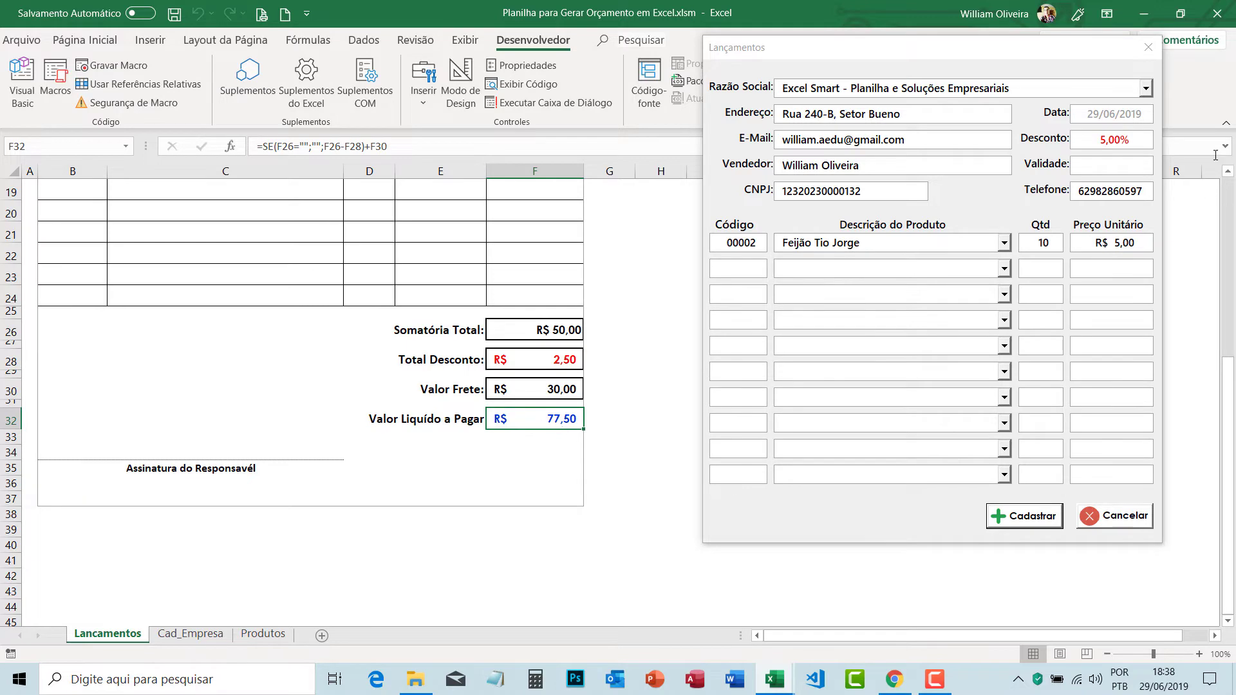
pyautogui.click(1148, 47)
# - Highlight the txtDesconto_AfterUpdate discount line and its VBA.Format call to explain them
pyautogui.scroll(4, 583, 306)
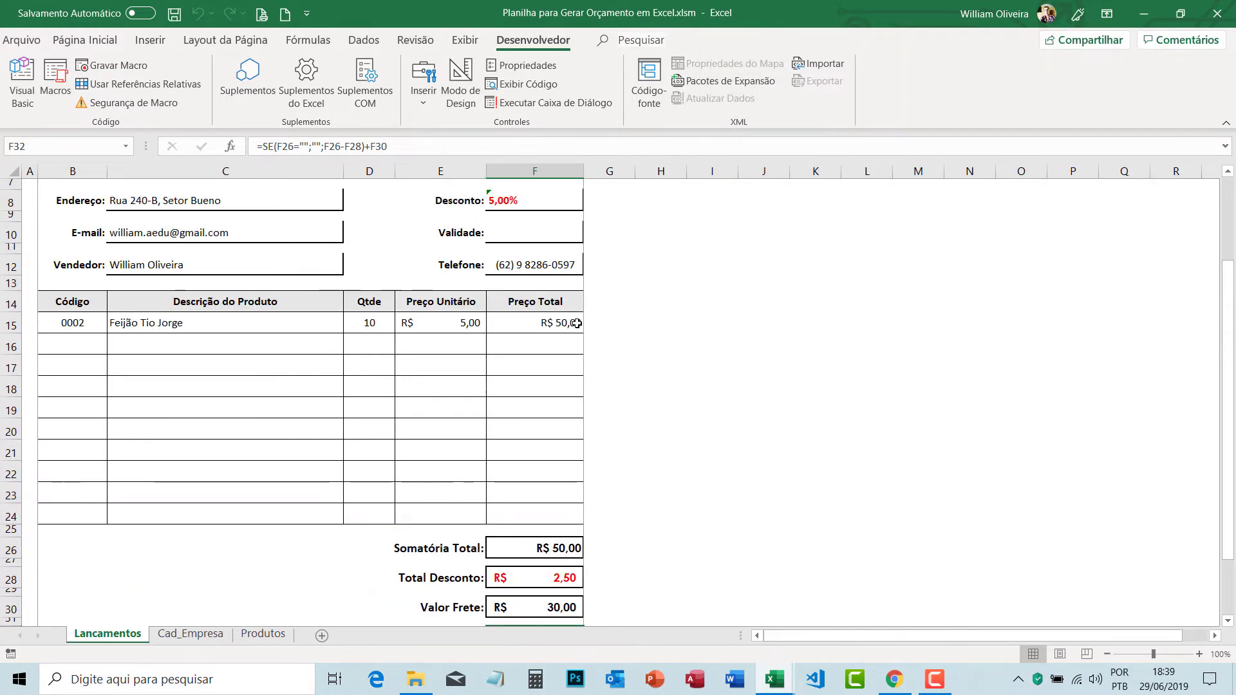
pyautogui.click(24, 80)
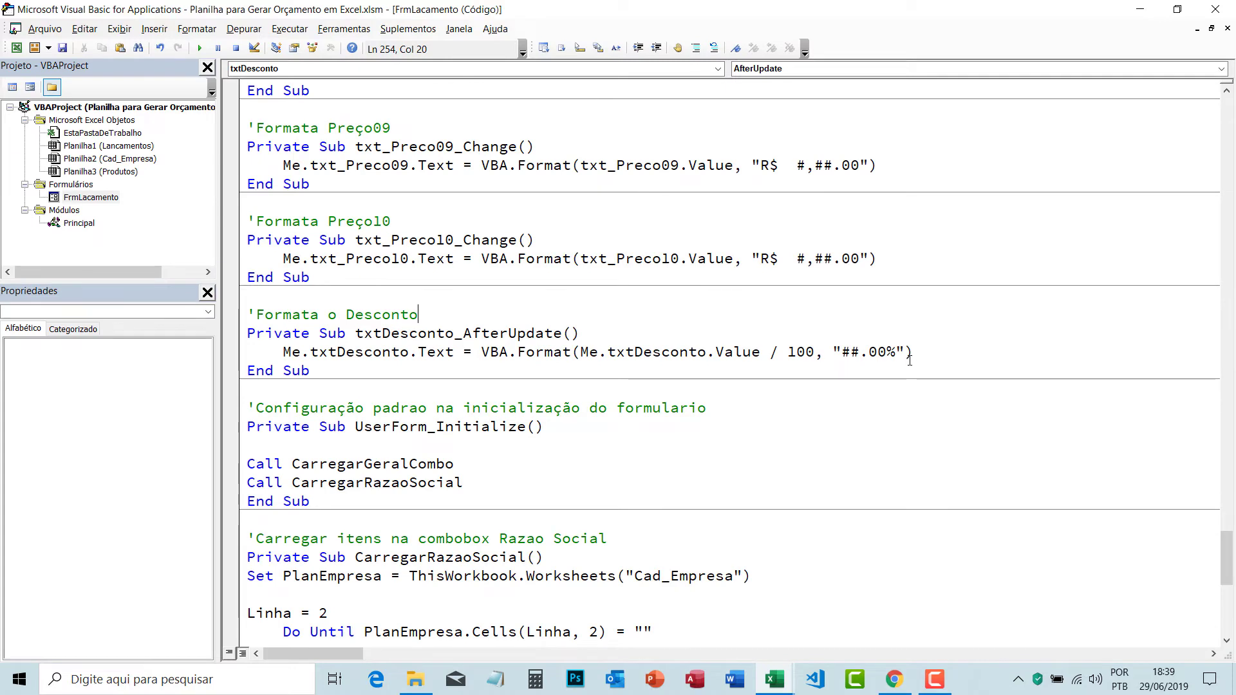
pyautogui.moveTo(913, 352); pyautogui.dragTo(258, 352)
pyautogui.click(363, 353)
pyautogui.moveTo(570, 352); pyautogui.dragTo(527, 353)
pyautogui.click(527, 371)
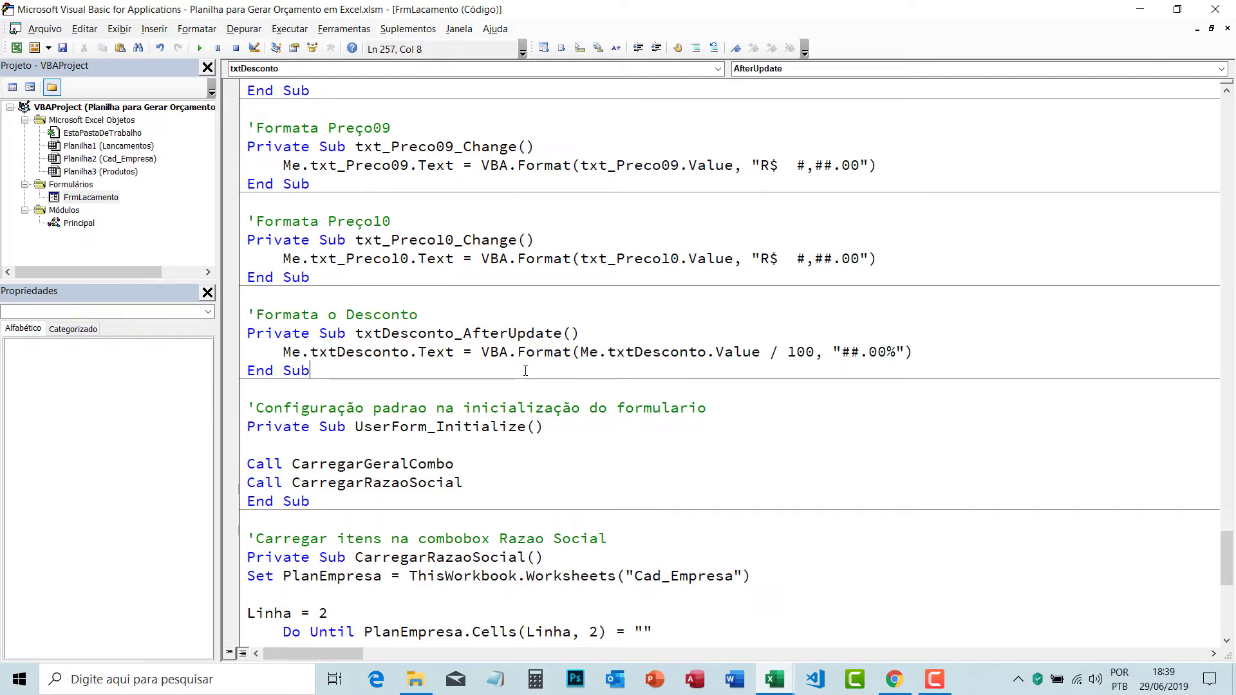
pyautogui.click(752, 354)
# - Highlight Me.txtDesconto.Value, the division by 100 and the ##.00% format, then return to Excel
pyautogui.moveTo(753, 353); pyautogui.dragTo(581, 354)
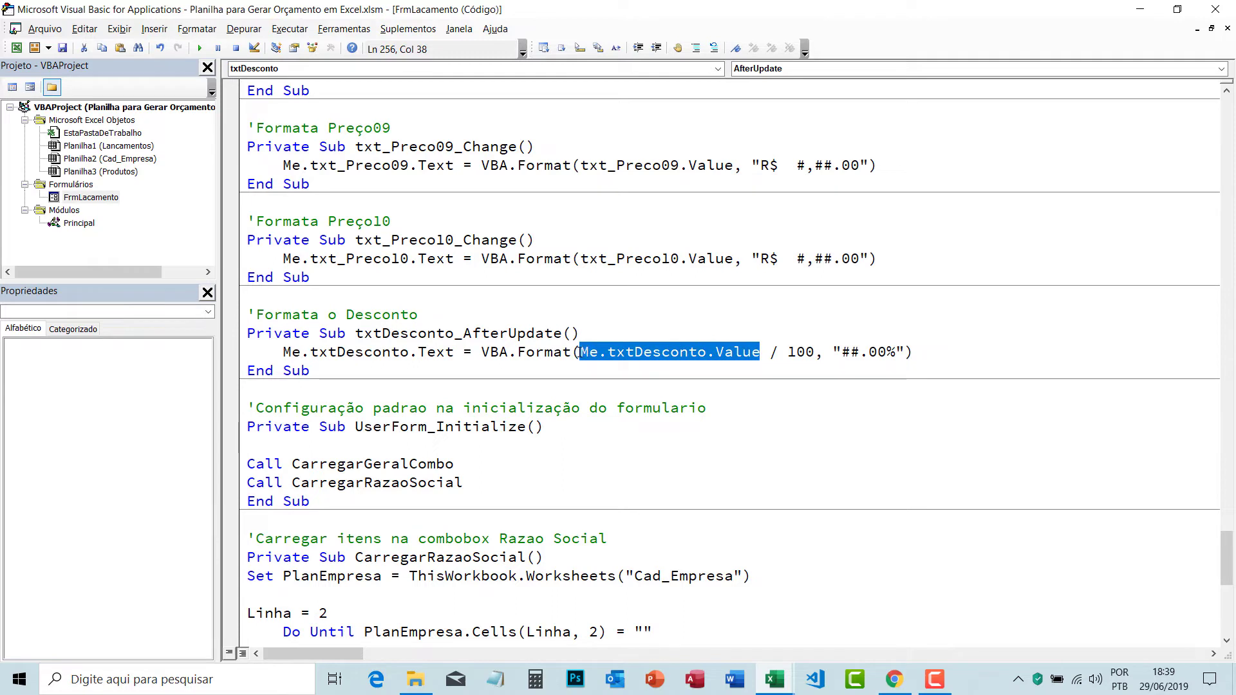
pyautogui.click(760, 354)
pyautogui.moveTo(760, 354); pyautogui.dragTo(616, 354)
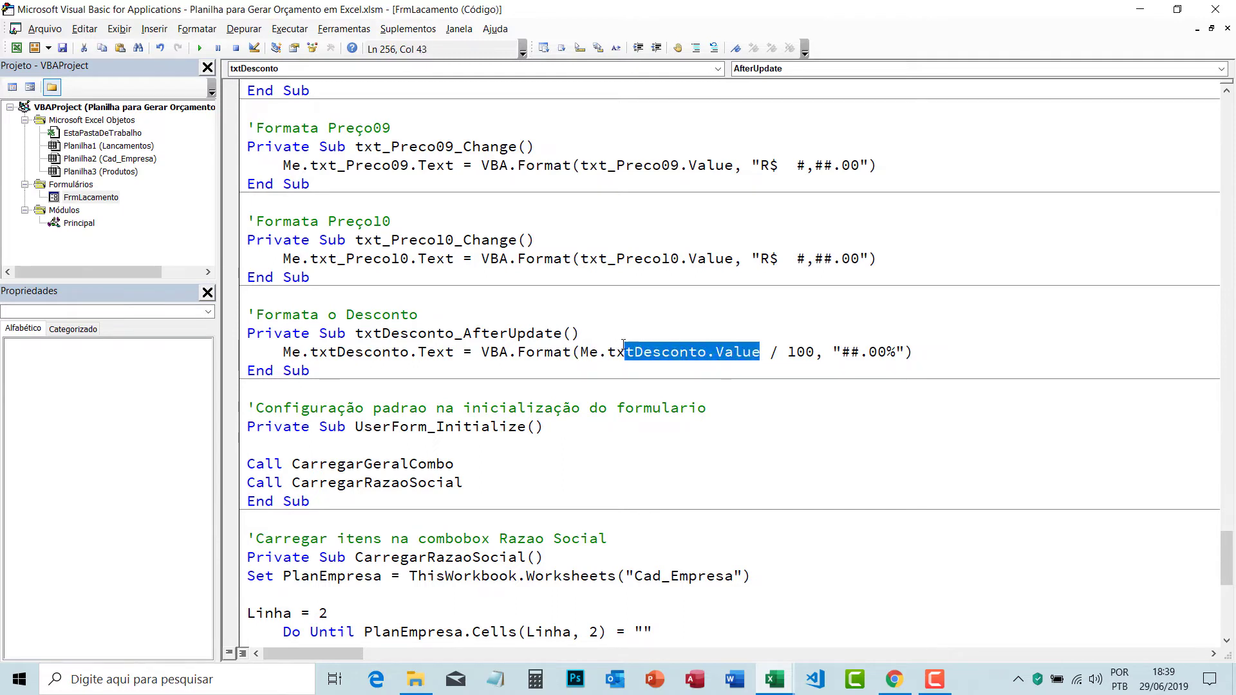
pyautogui.click(773, 354)
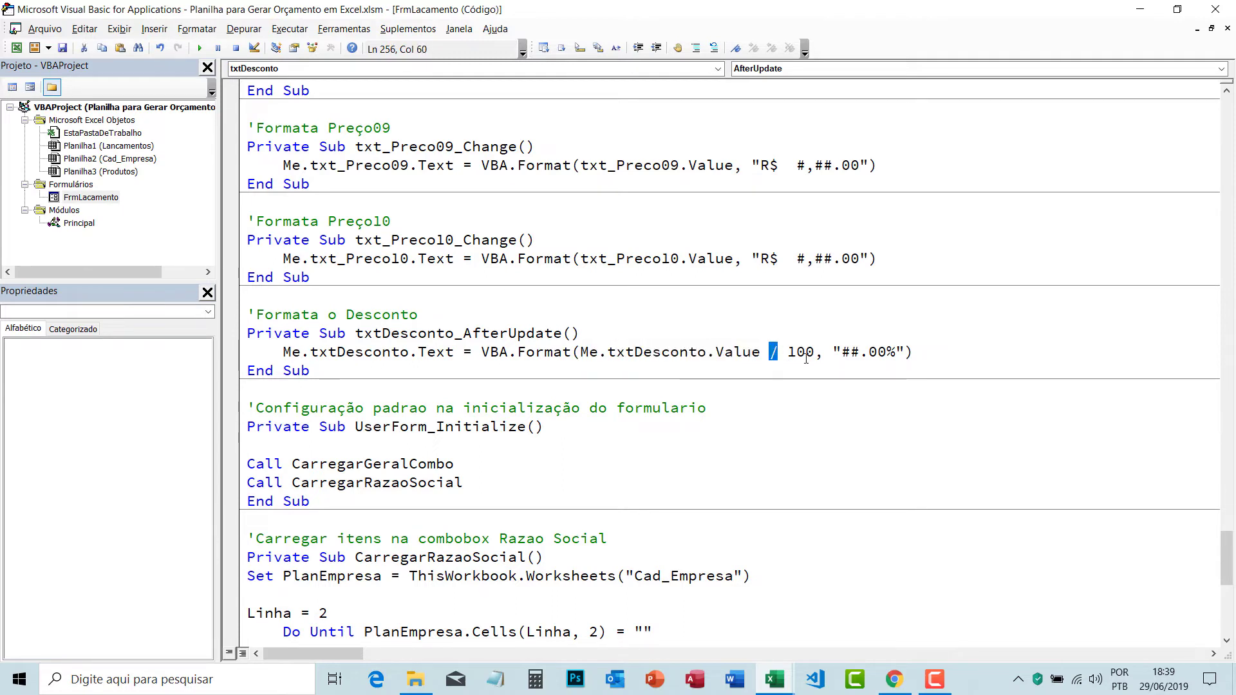
pyautogui.moveTo(816, 353); pyautogui.dragTo(779, 353)
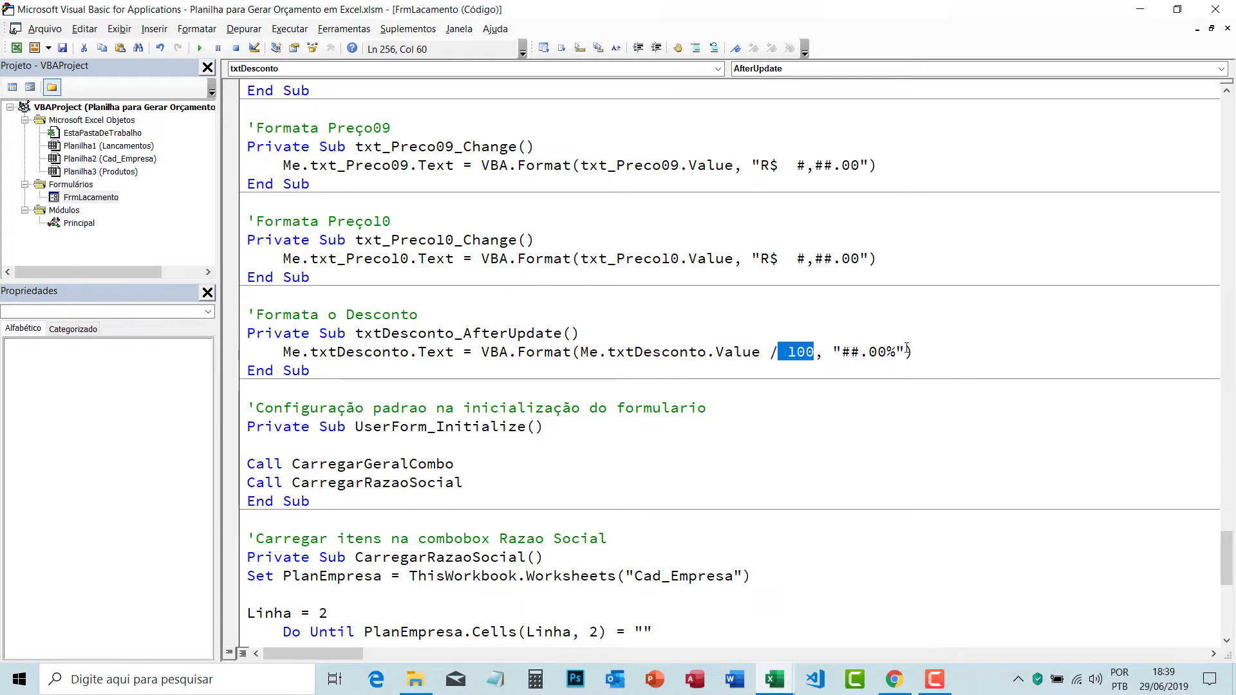
pyautogui.moveTo(904, 353); pyautogui.dragTo(833, 354)
pyautogui.click(851, 387)
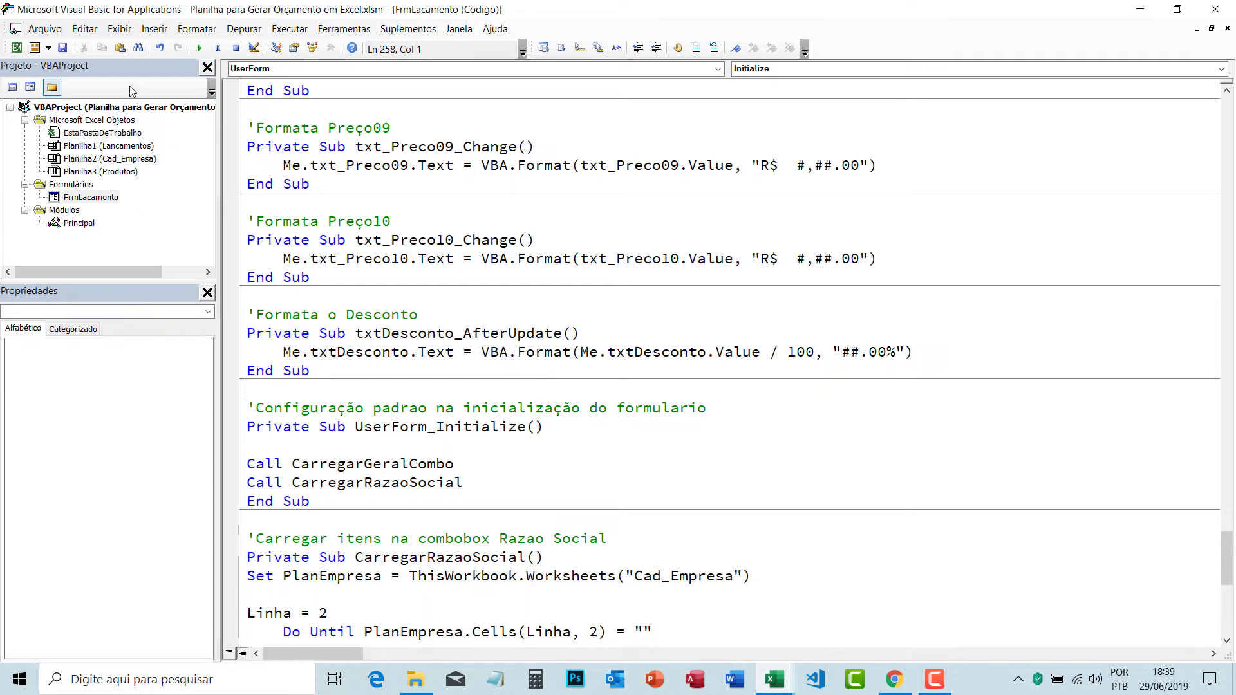
pyautogui.click(16, 48)
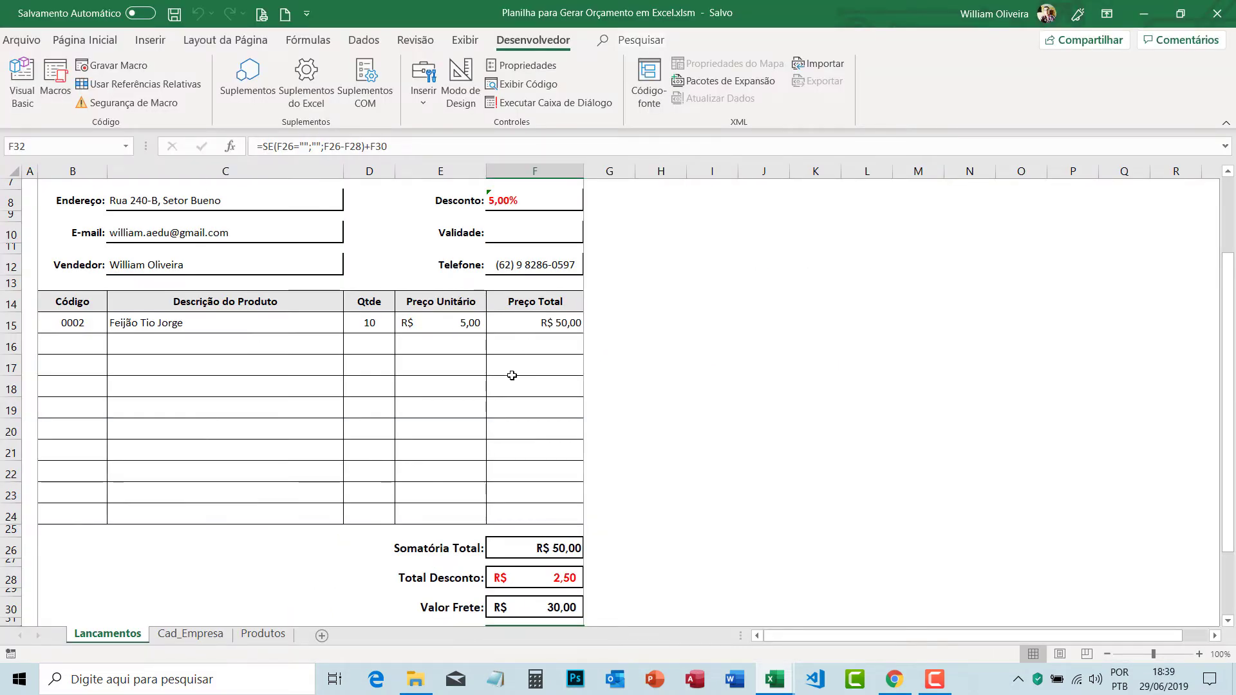
# - Select the item rows B15:E24 on the Lancamentos sheet, then reopen the Visual Basic editor
pyautogui.click(262, 364)
pyautogui.click(219, 319)
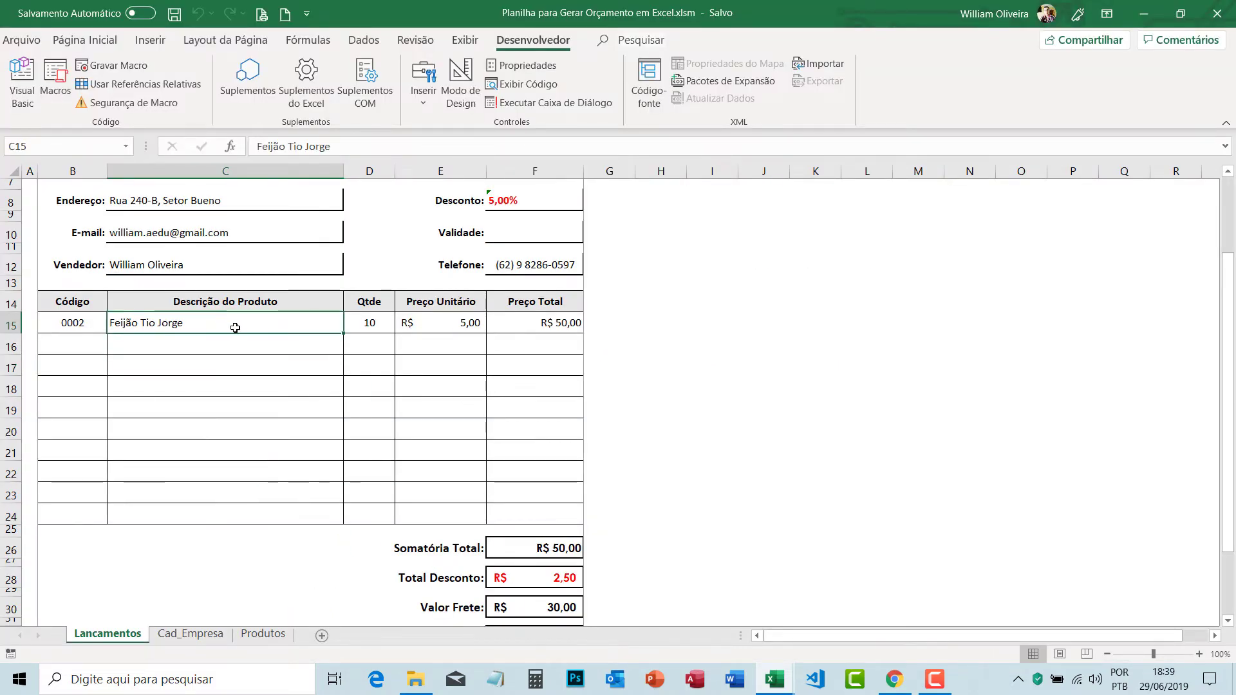
pyautogui.scroll(2, 235, 323)
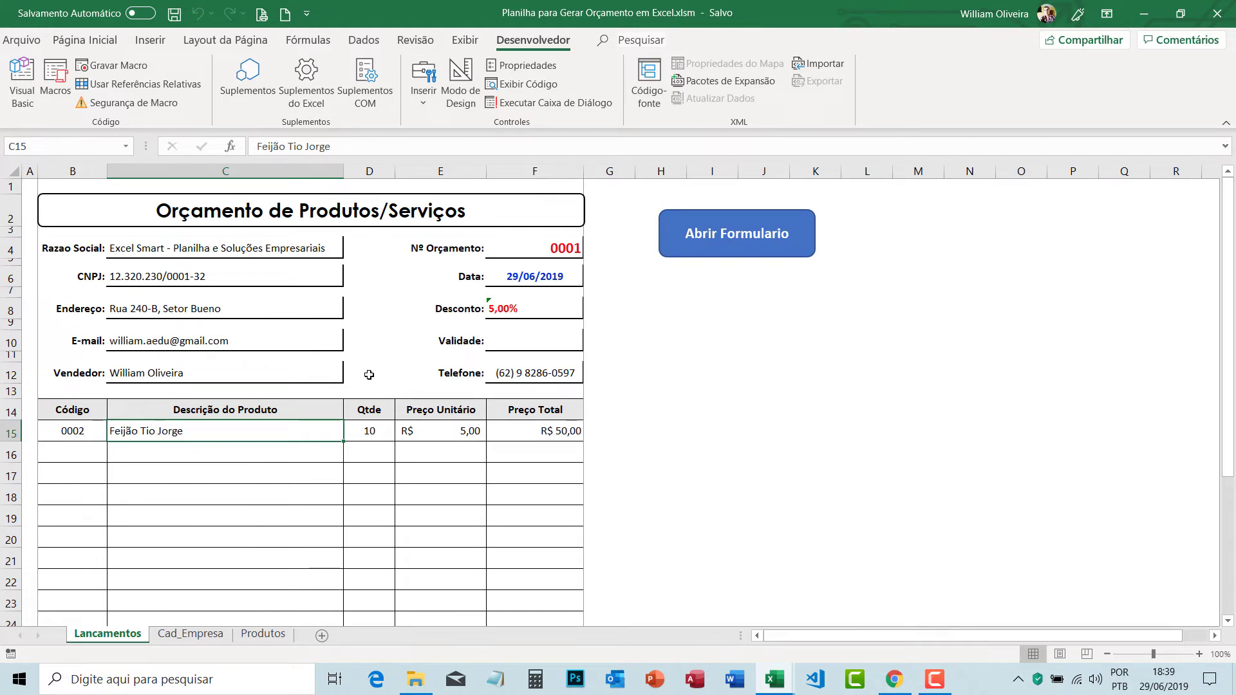
pyautogui.scroll(-3, 243, 533)
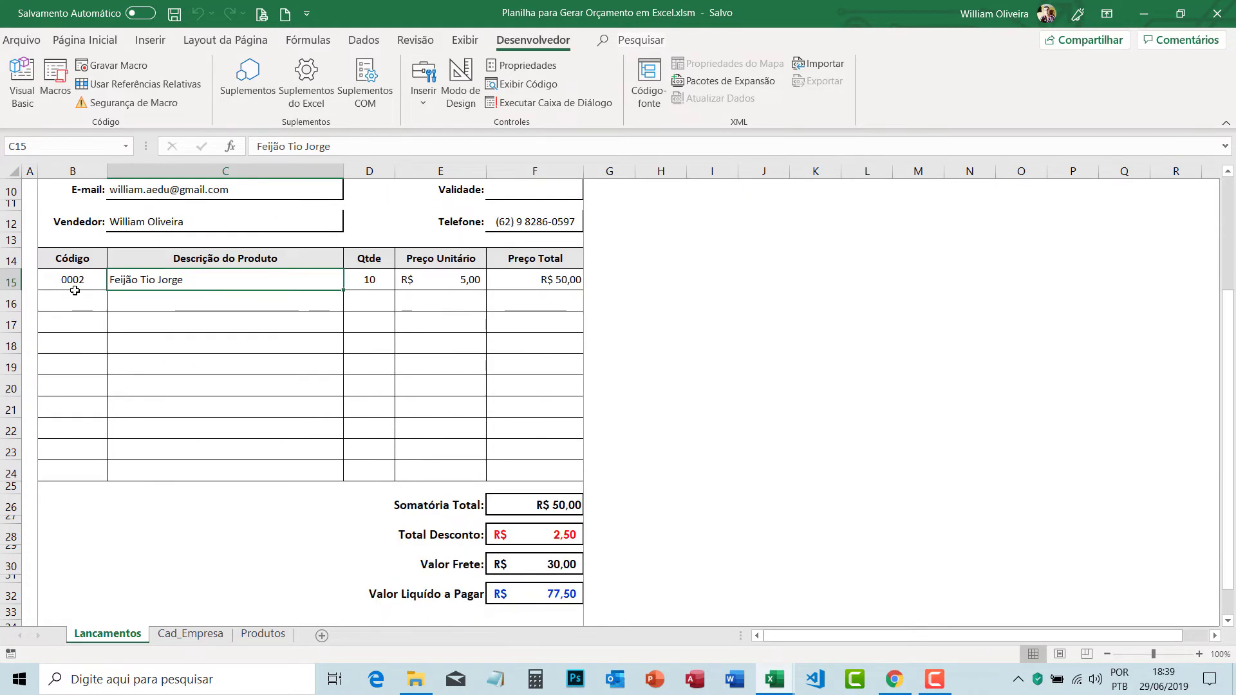
pyautogui.moveTo(75, 284)
pyautogui.mouseDown()
pyautogui.moveTo(271, 306)
pyautogui.moveTo(429, 465)
pyautogui.mouseUp()
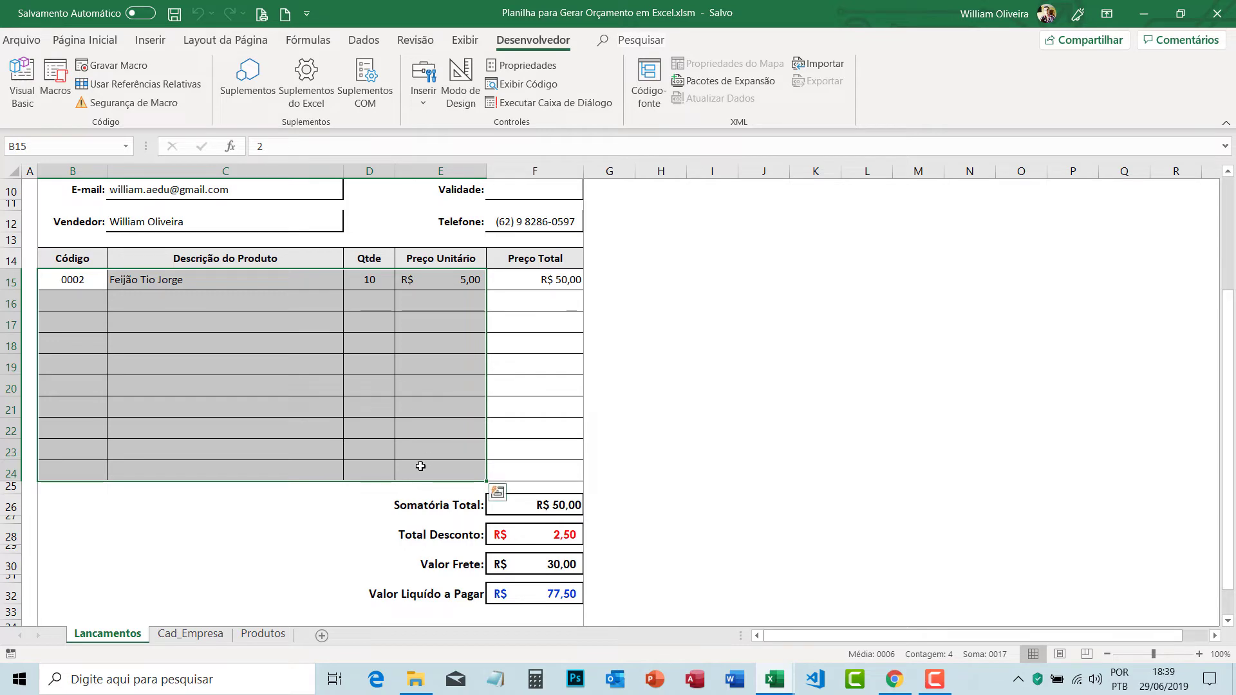
pyautogui.click(19, 102)
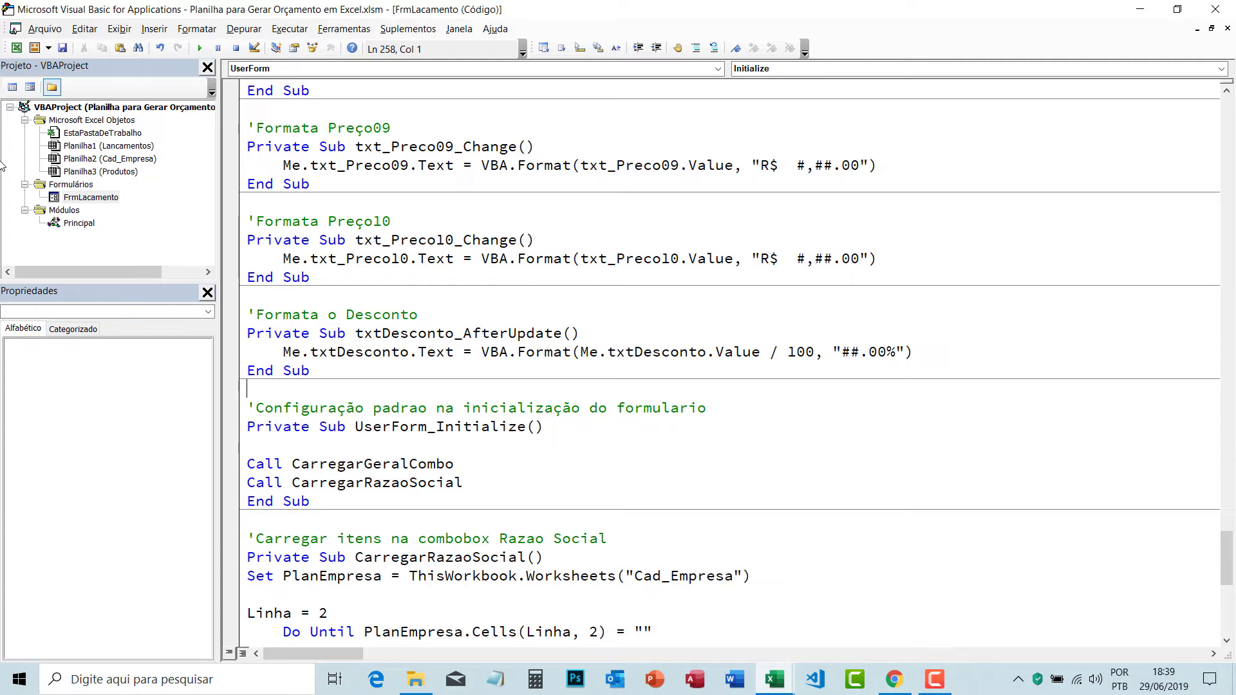
# - Open the Principal module, add the comment 'Chama formulario above AbrirForm, and add blank lines below it
pyautogui.click(79, 222)
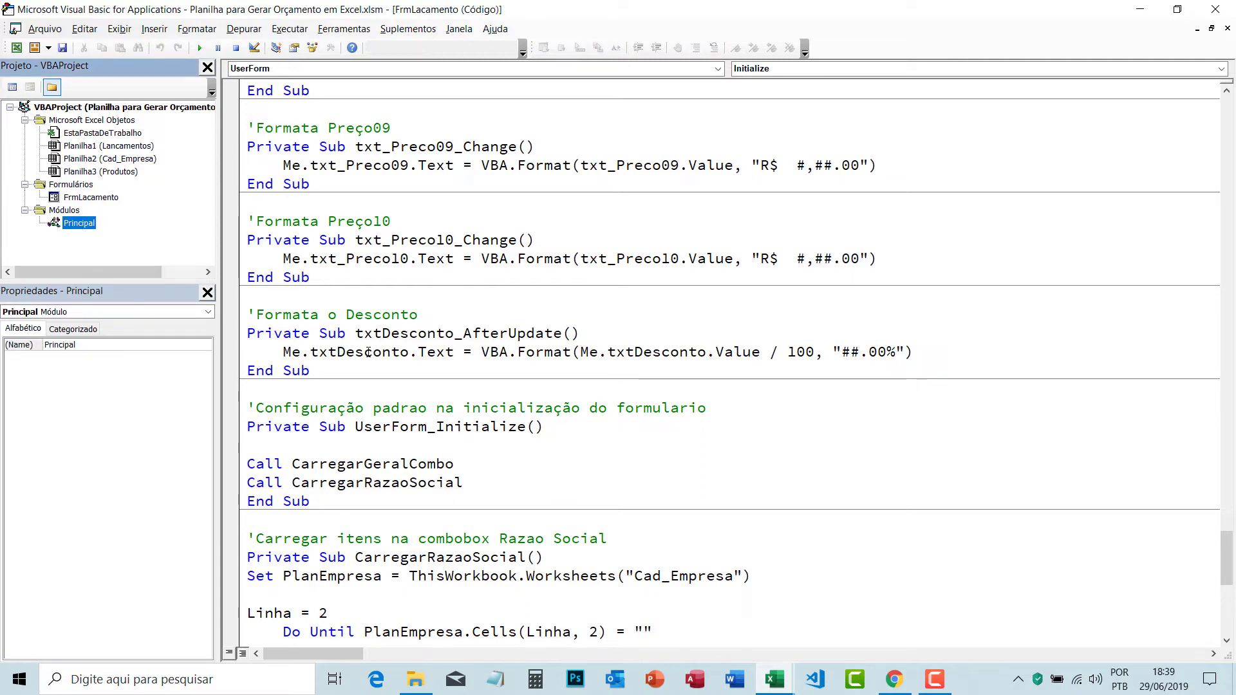
pyautogui.click(91, 197)
pyautogui.doubleClick(79, 222)
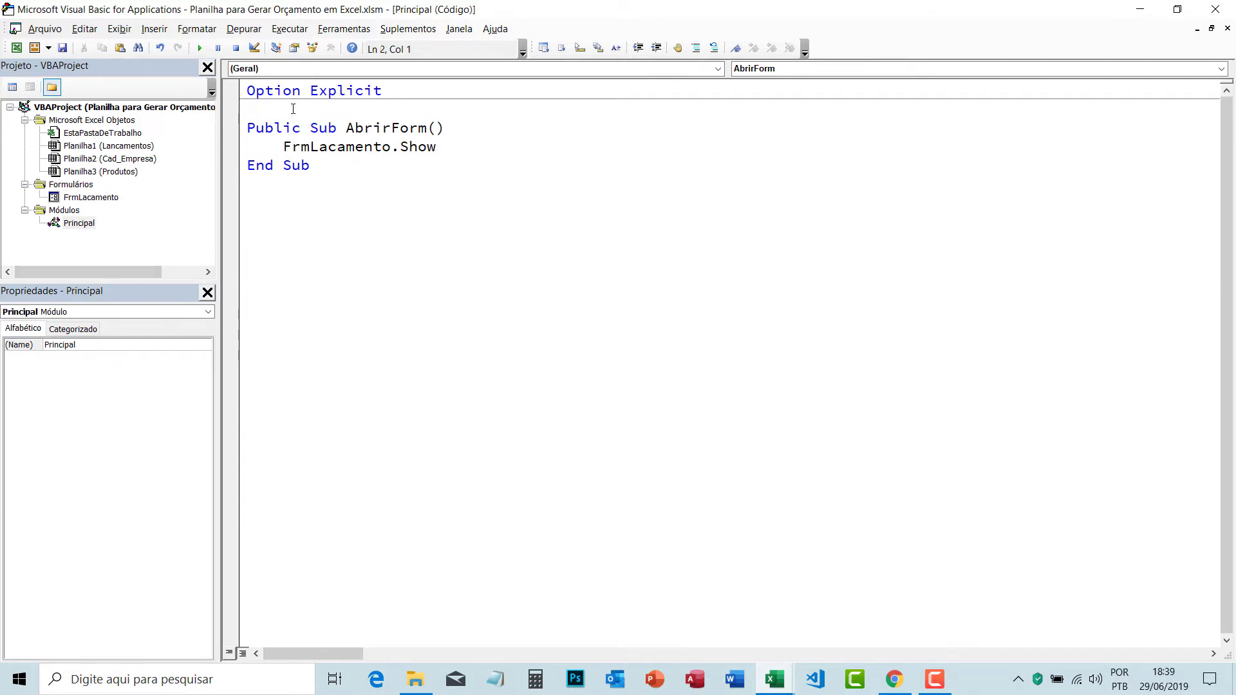
pyautogui.press('Return')
pyautogui.write("'C")
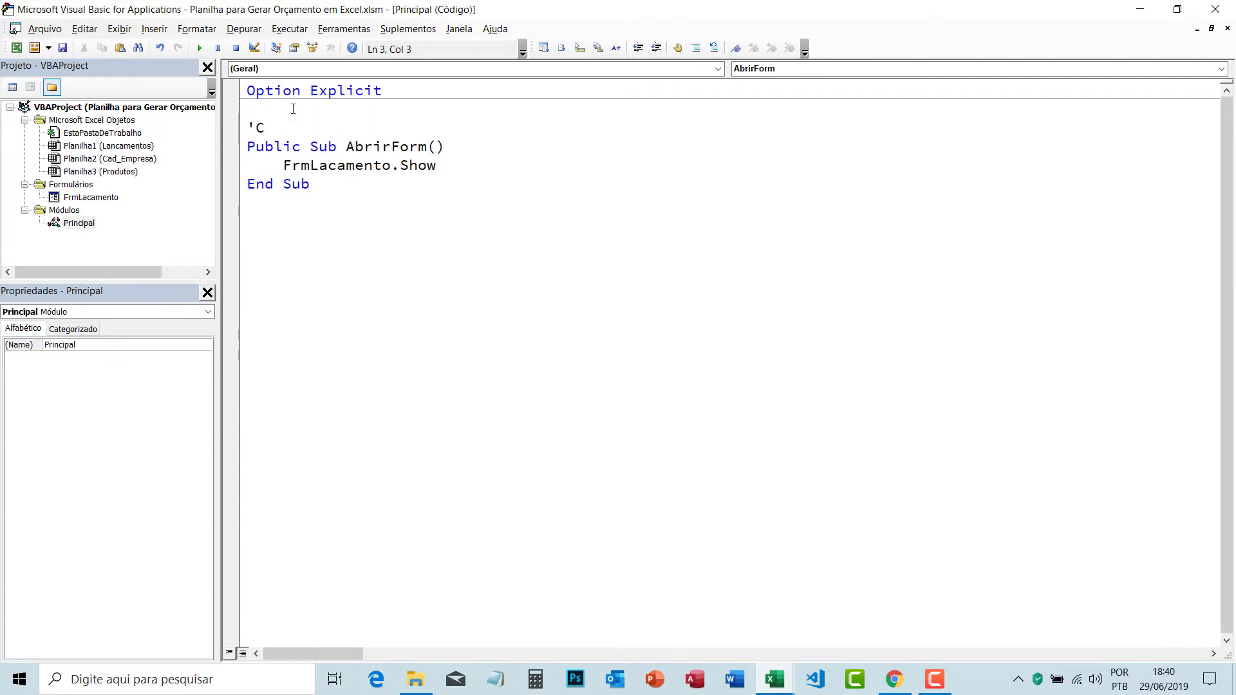
pyautogui.write('ha')
pyautogui.write('ma ')
pyautogui.write('formulario')
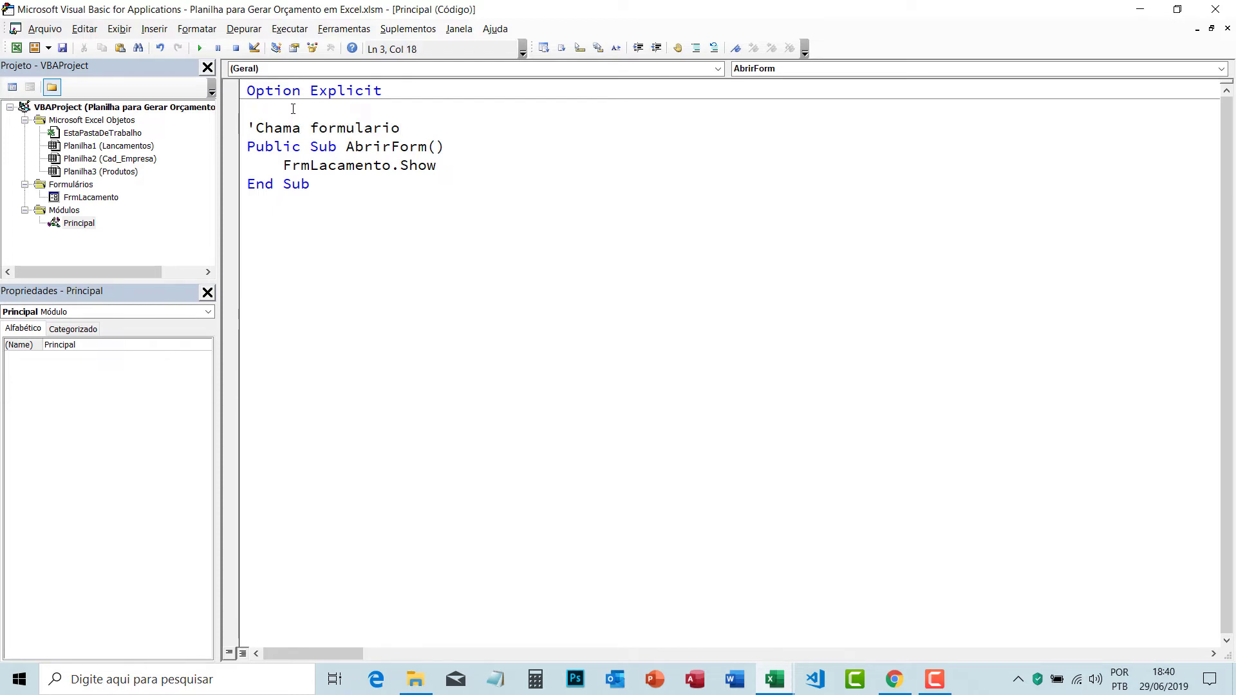
pyautogui.click(320, 185)
pyautogui.press('Return')
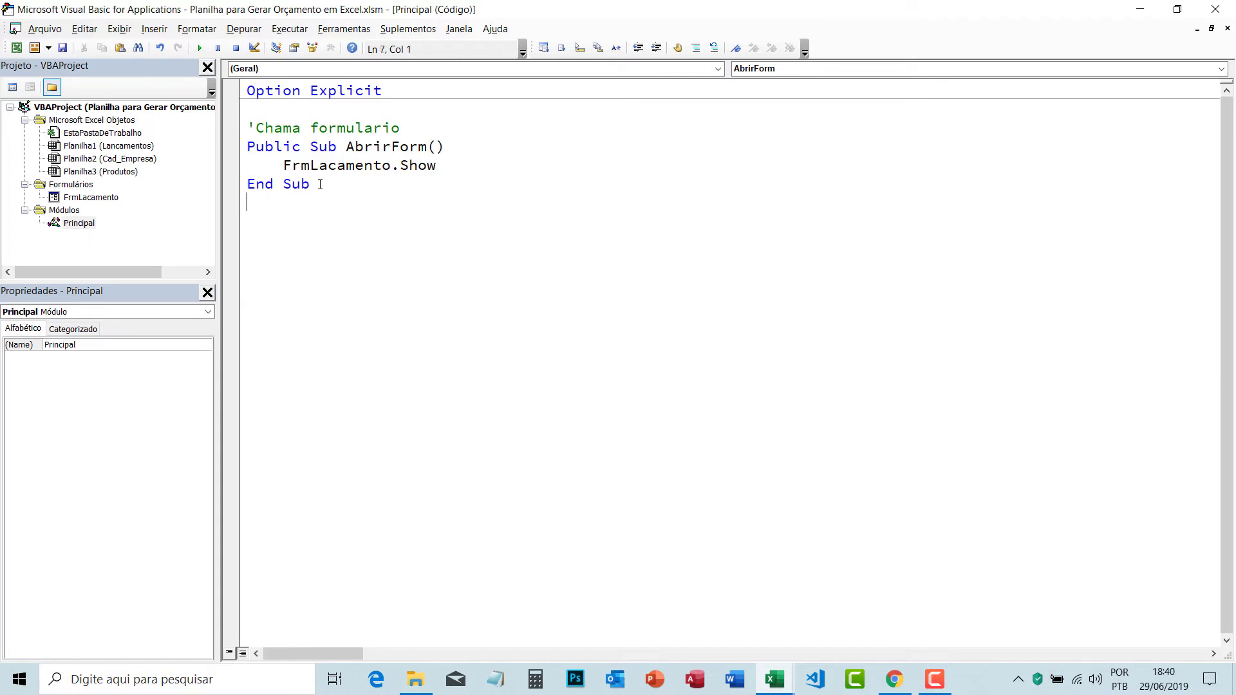
pyautogui.press('Return')
# - Type the comment 'Limpa os dados da planilha lançamento below AbrirForm
pyautogui.write('lim')
pyautogui.press('BackSpace')
pyautogui.press('BackSpace')
pyautogui.press('BackSpace')
pyautogui.write('Lim')
pyautogui.write('par')
pyautogui.press('BackSpace')
pyautogui.press('BackSpace')
pyautogui.write('os')
pyautogui.write('s ')
pyautogui.write('da planiu')
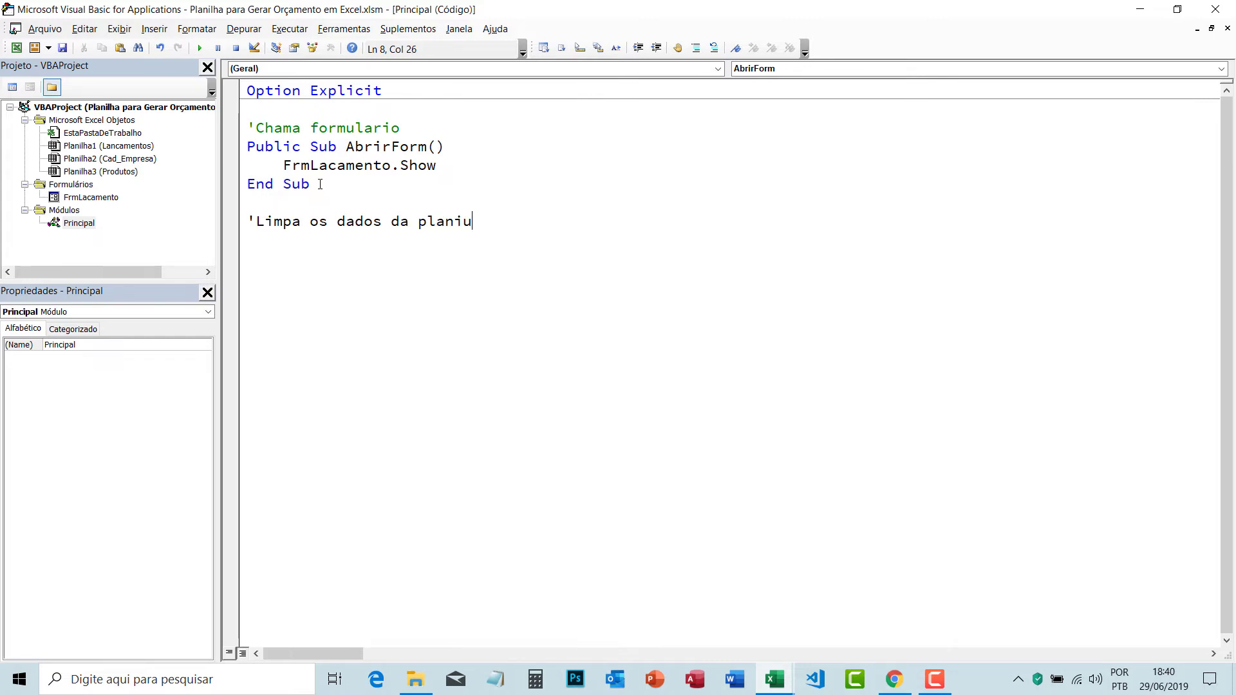
pyautogui.write('ha')
pyautogui.press('BackSpace')
pyautogui.press('BackSpace')
pyautogui.press('BackSpace')
pyautogui.write('lh')
pyautogui.write('a lan')
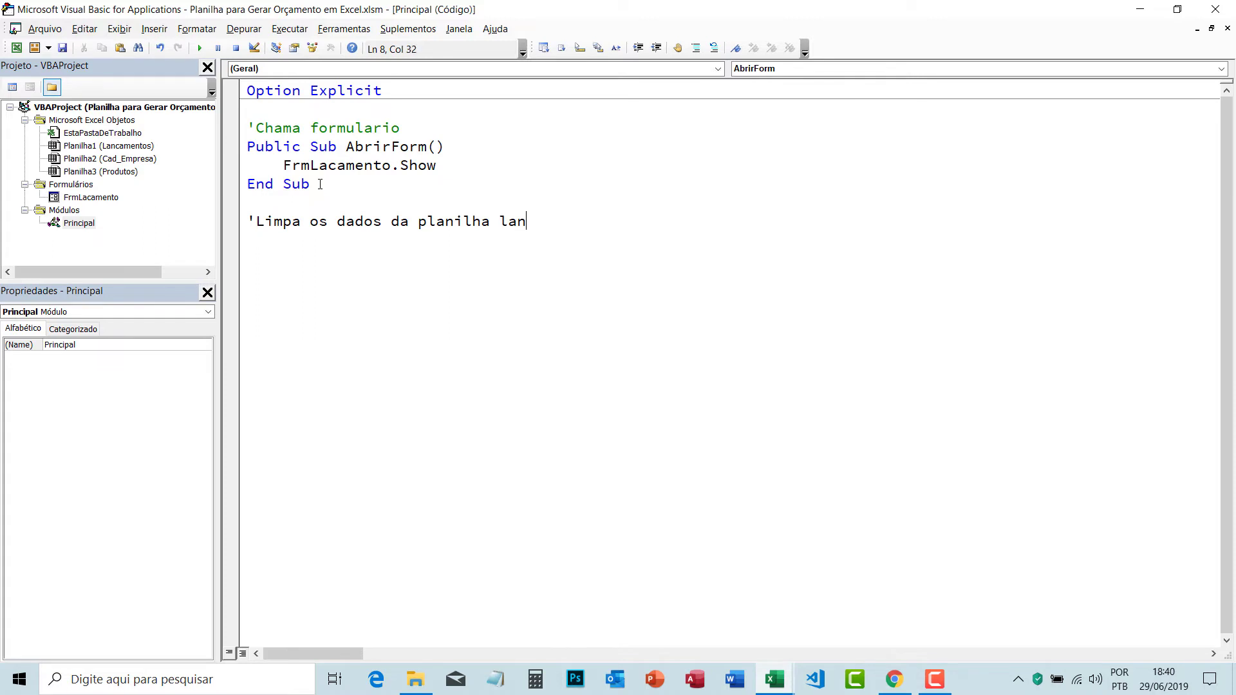
pyautogui.write('çamento')
pyautogui.press('Return')
# - Declare Public Sub LimparDados() containing Dim resposta As Integer
pyautogui.write('pu')
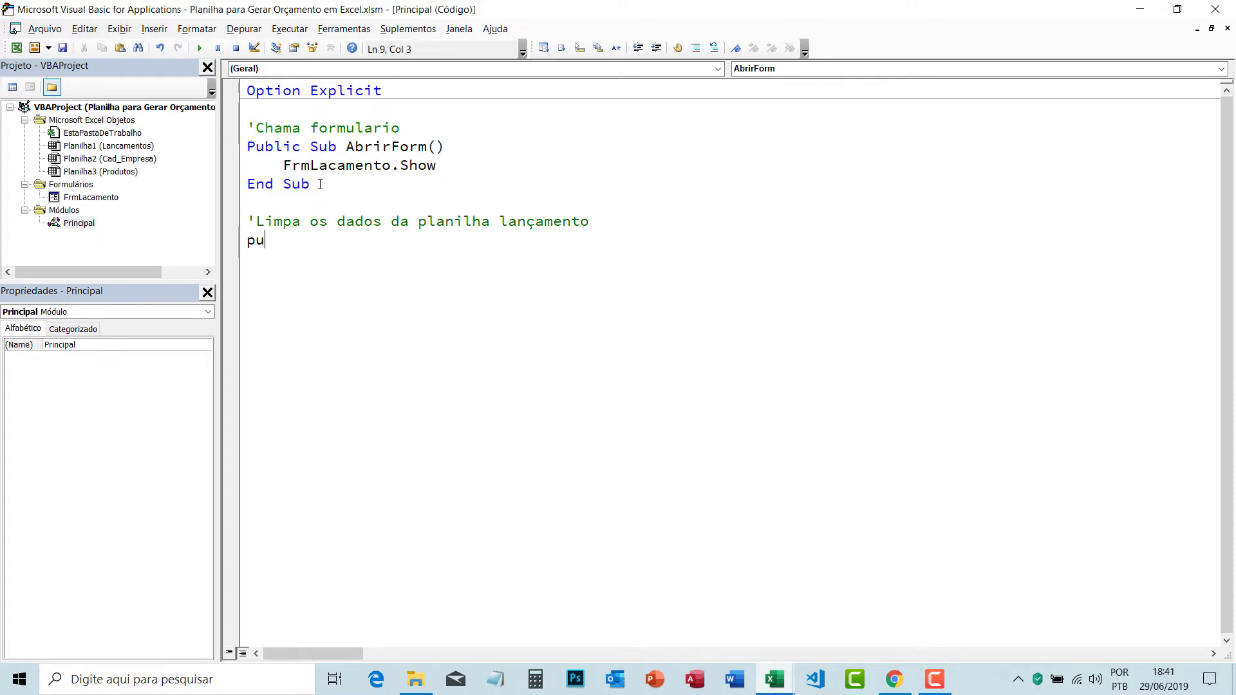
pyautogui.write('bli')
pyautogui.press('BackSpace')
pyautogui.write('ic sub')
pyautogui.write(' Lim')
pyautogui.write('parDad')
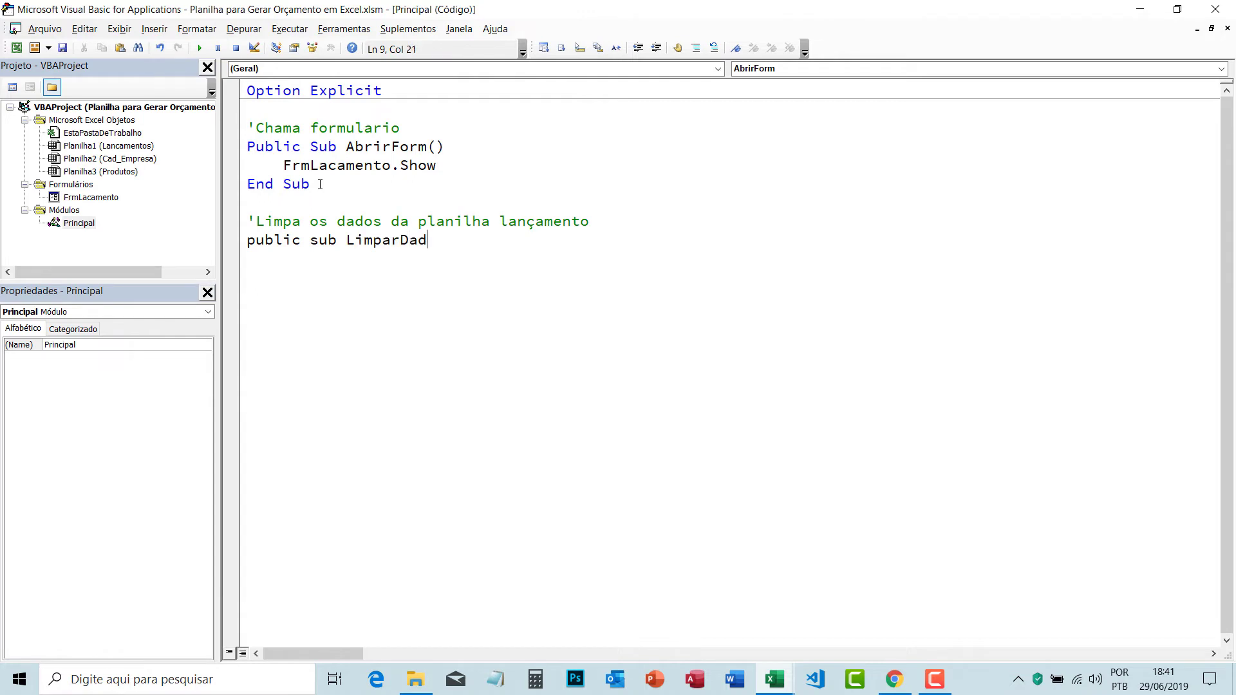
pyautogui.write('os')
pyautogui.press('Return')
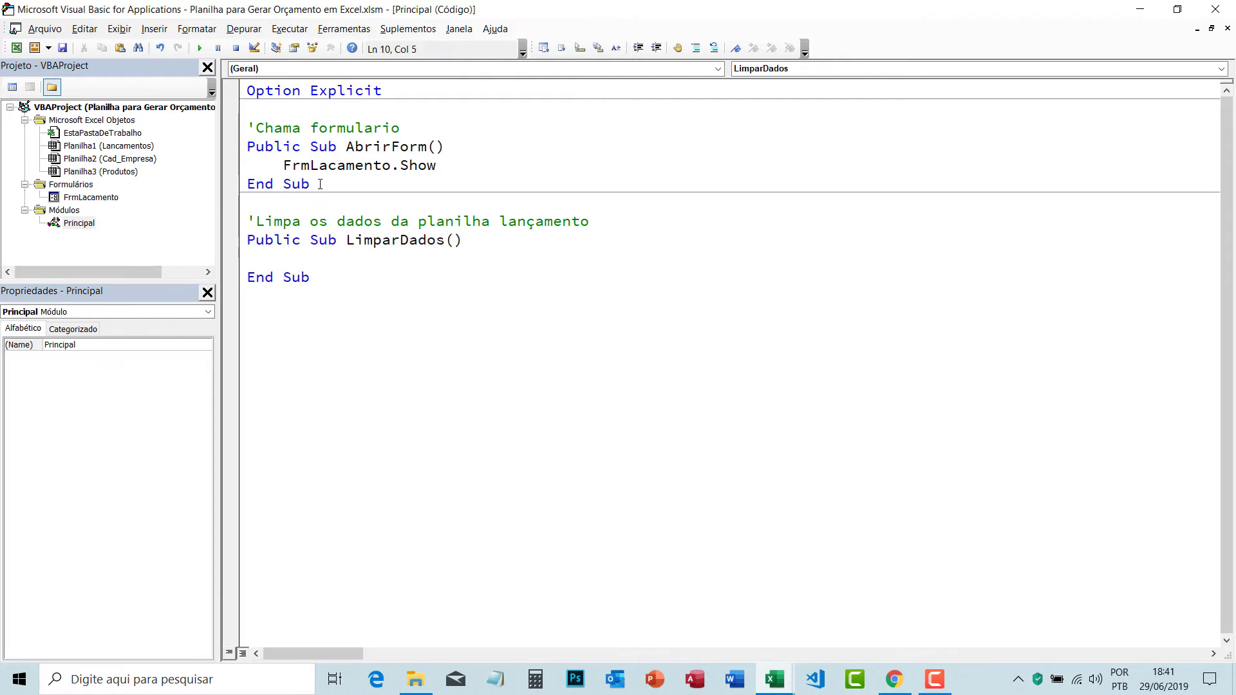
pyautogui.press('BackSpace')
pyautogui.write('dim re')
pyautogui.write('sposta')
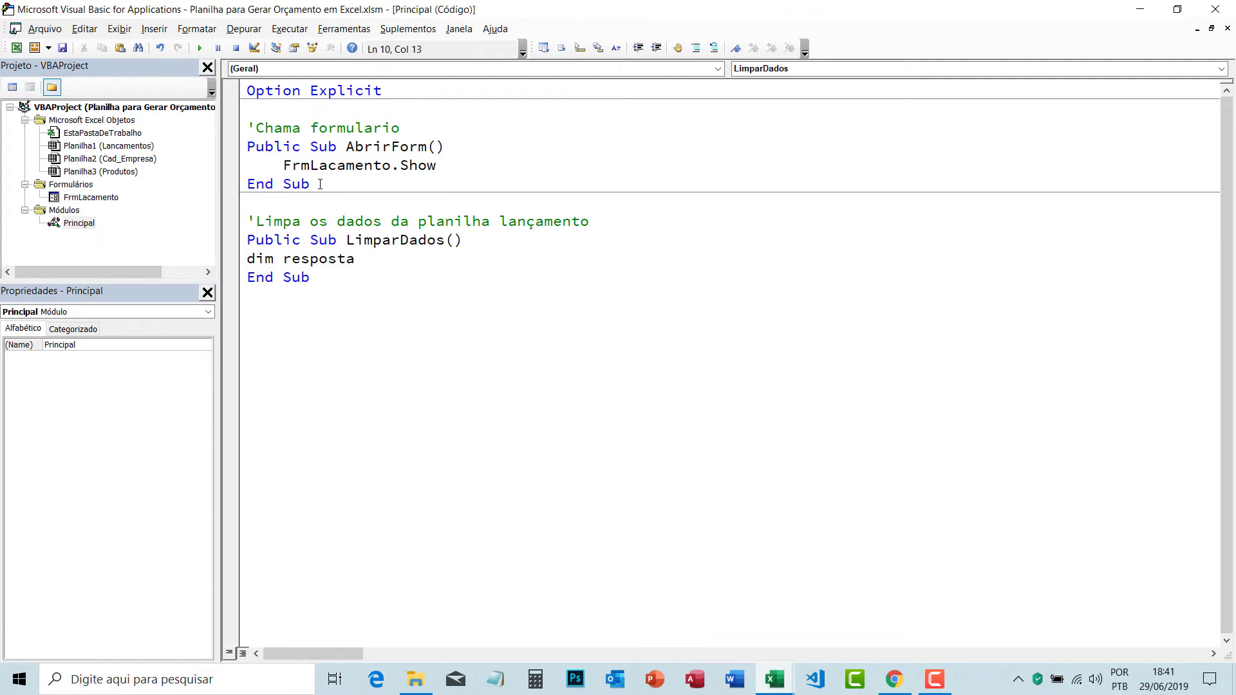
pyautogui.write(' as ')
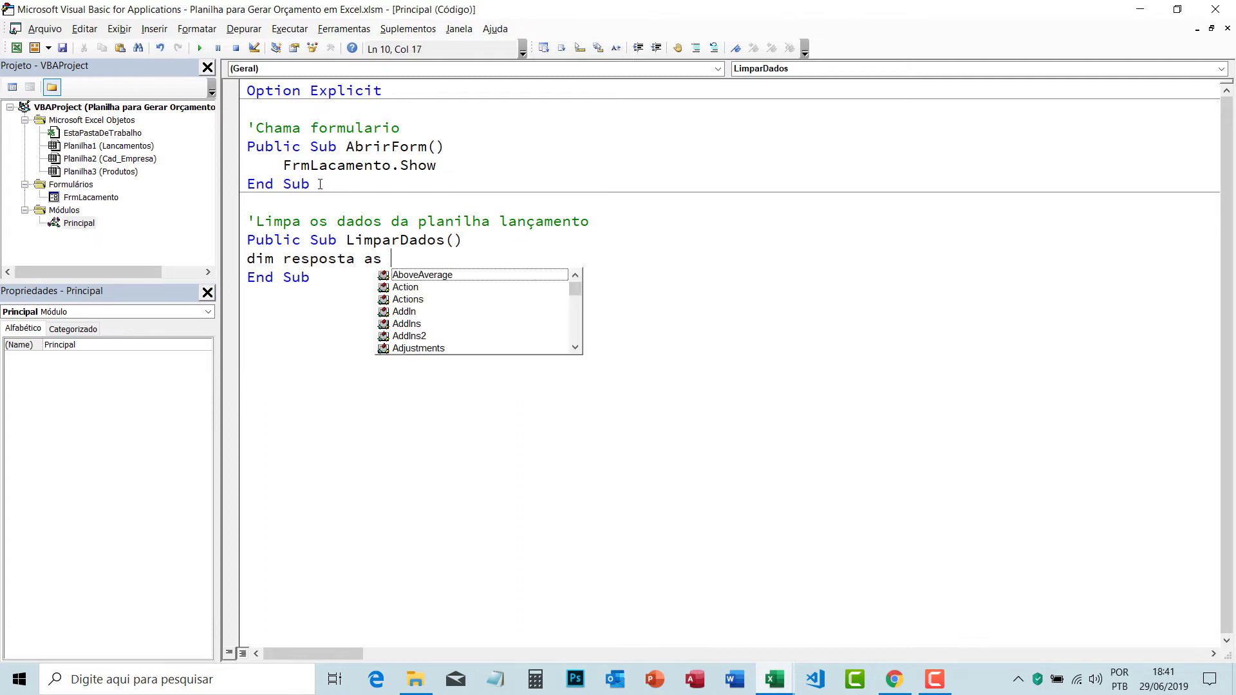
pyautogui.write('in')
pyautogui.press('Tab')
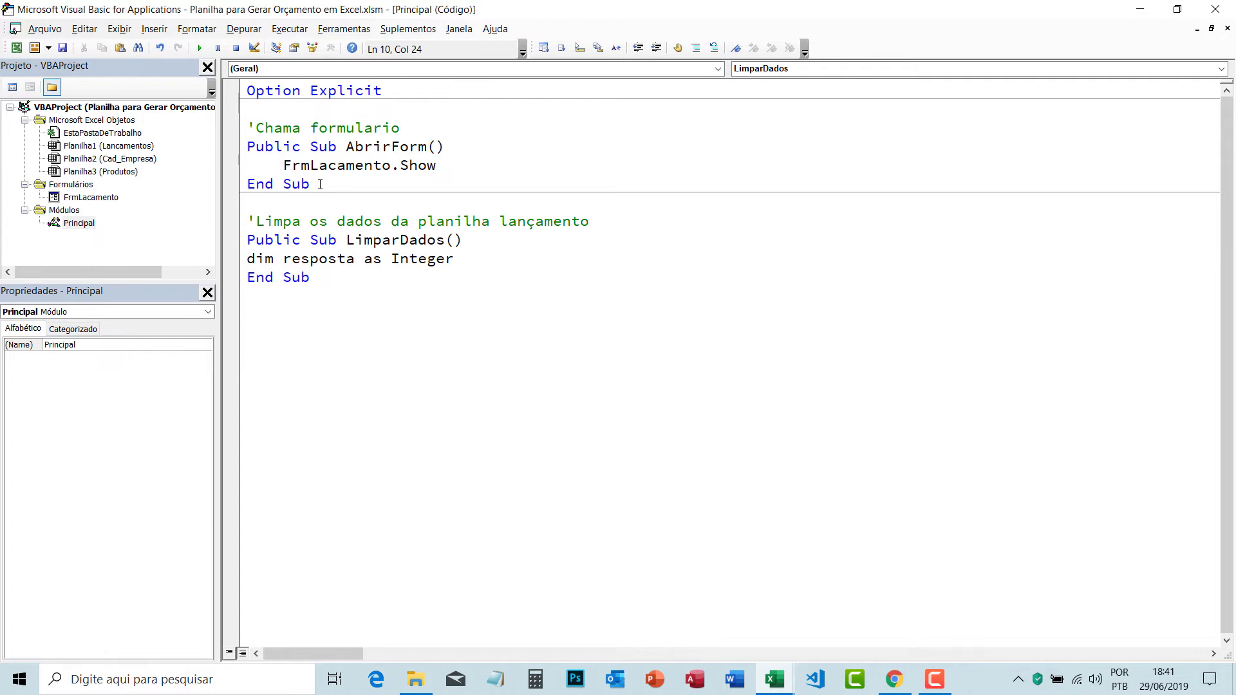
pyautogui.press('Return')
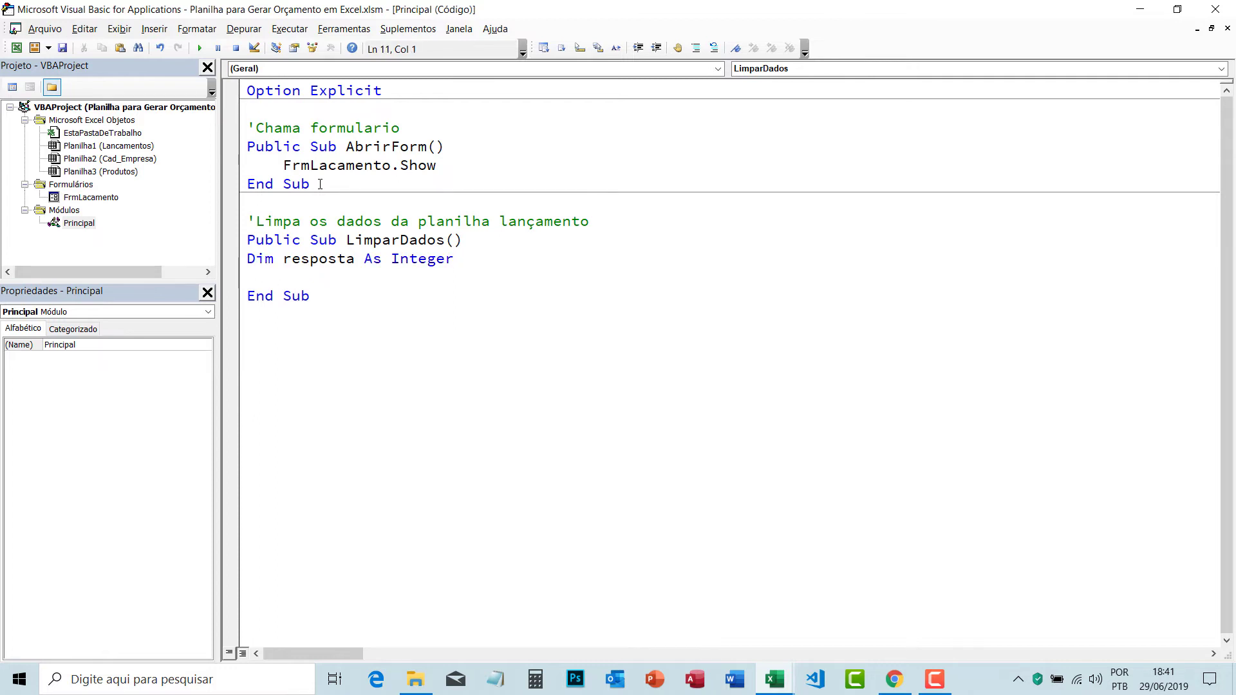
pyautogui.press('Return')
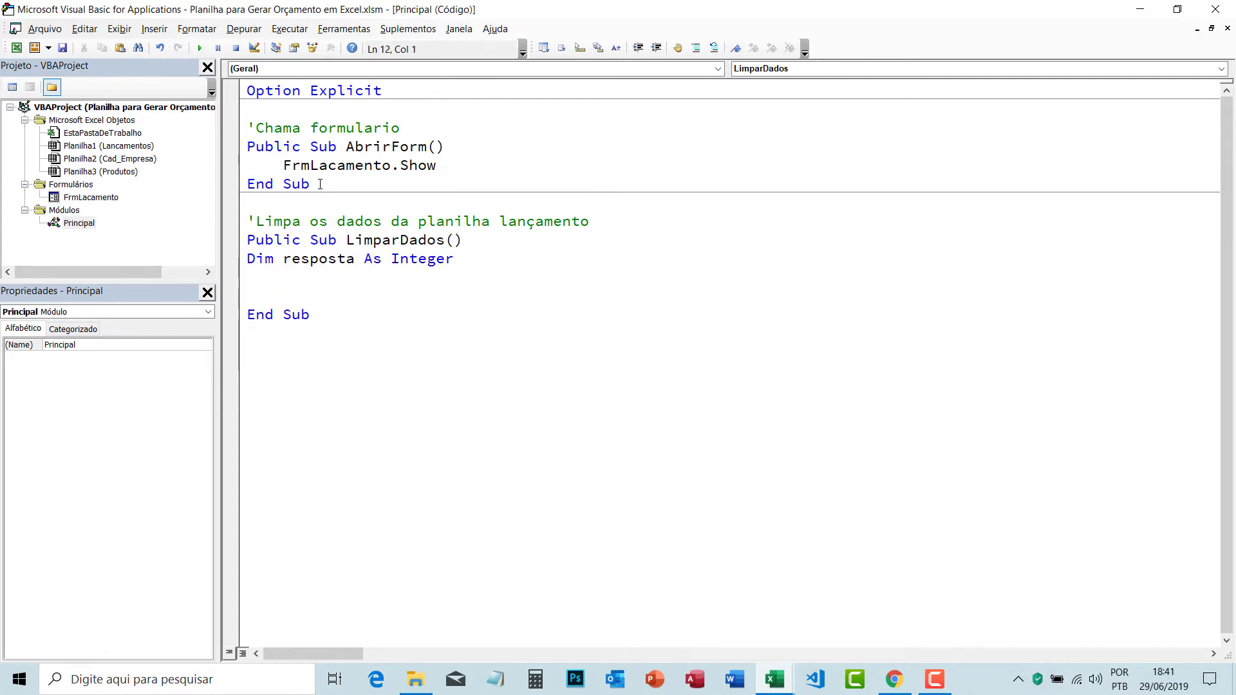
# - Start the line resposta = MsgBox using IntelliSense completions
pyautogui.write('res')
pyautogui.hotkey('ctrl', 'space')
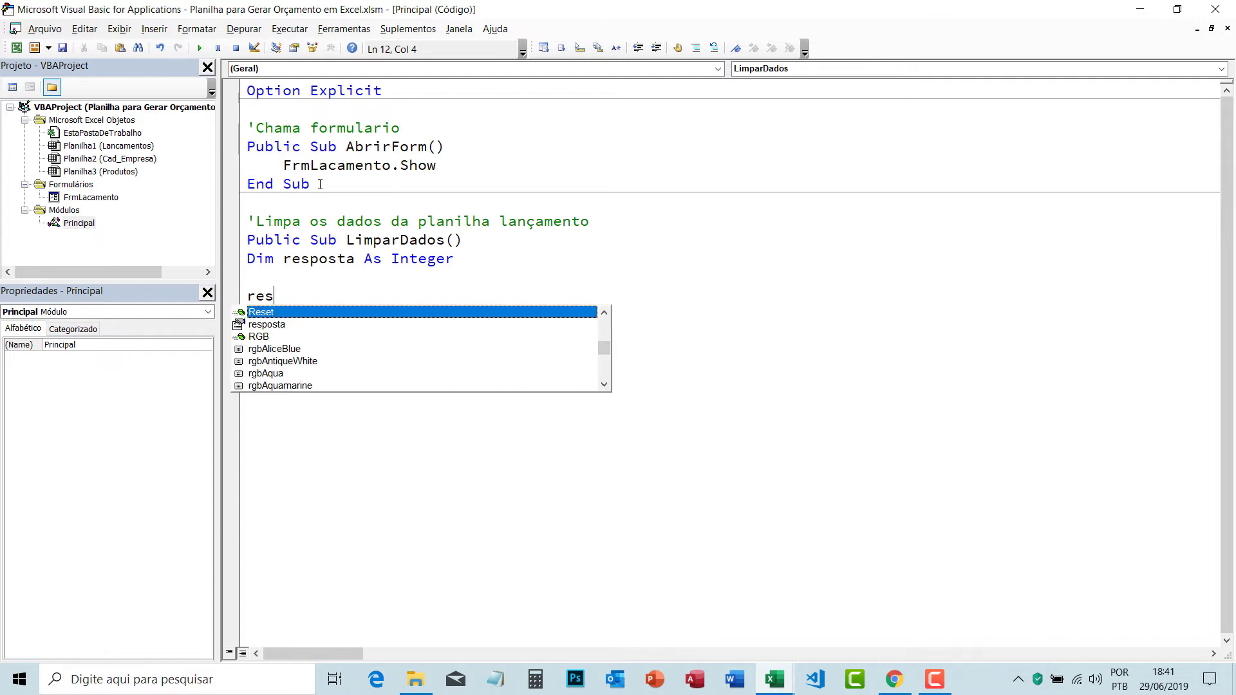
pyautogui.press('Down')
pyautogui.press('Tab')
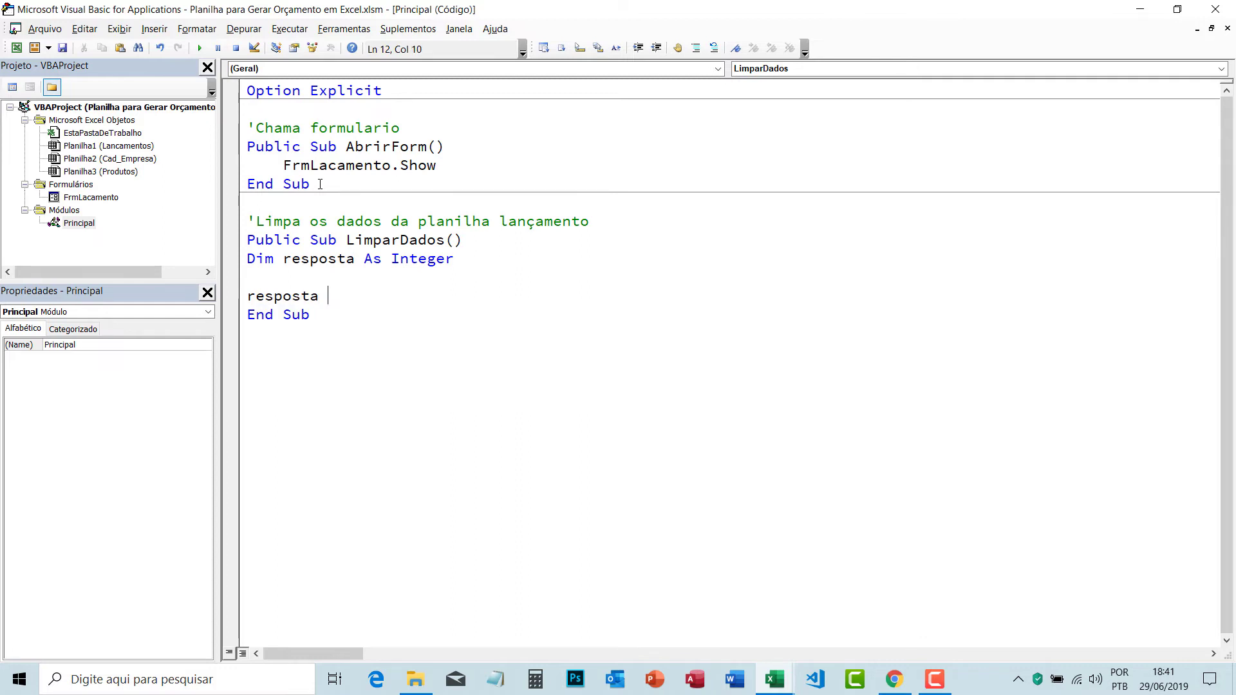
pyautogui.write('= ms')
pyautogui.hotkey('ctrl', 'space')
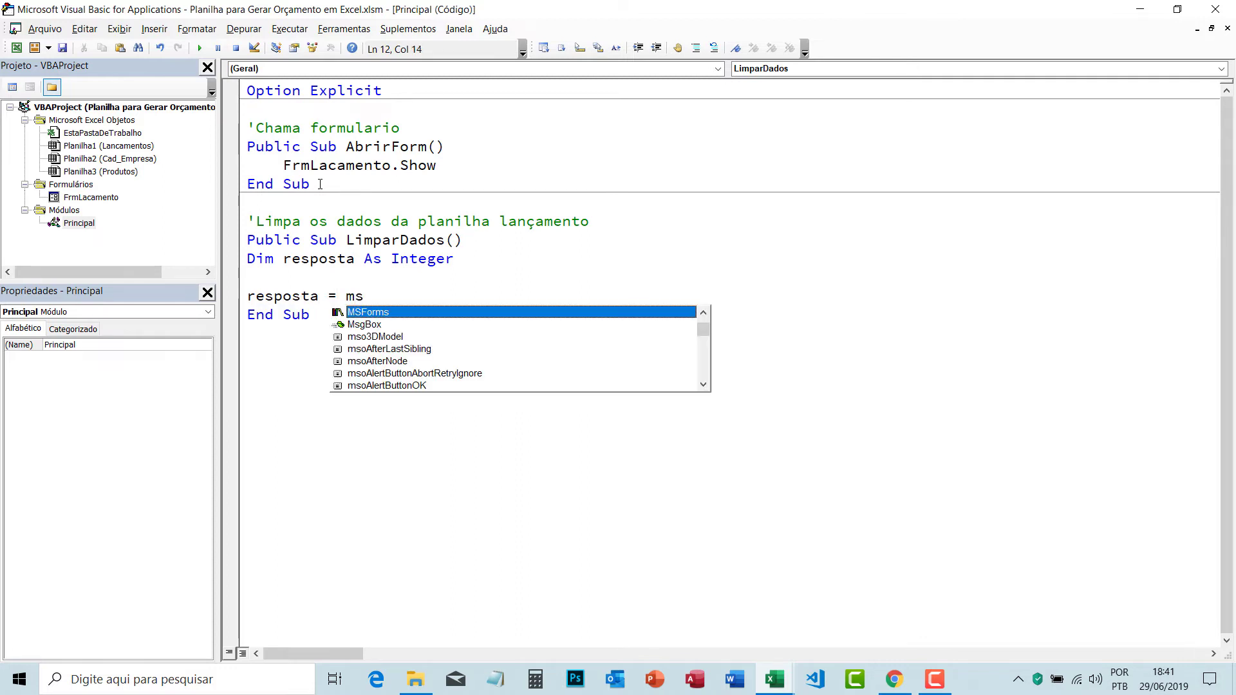
pyautogui.press('Down')
pyautogui.press('Tab')
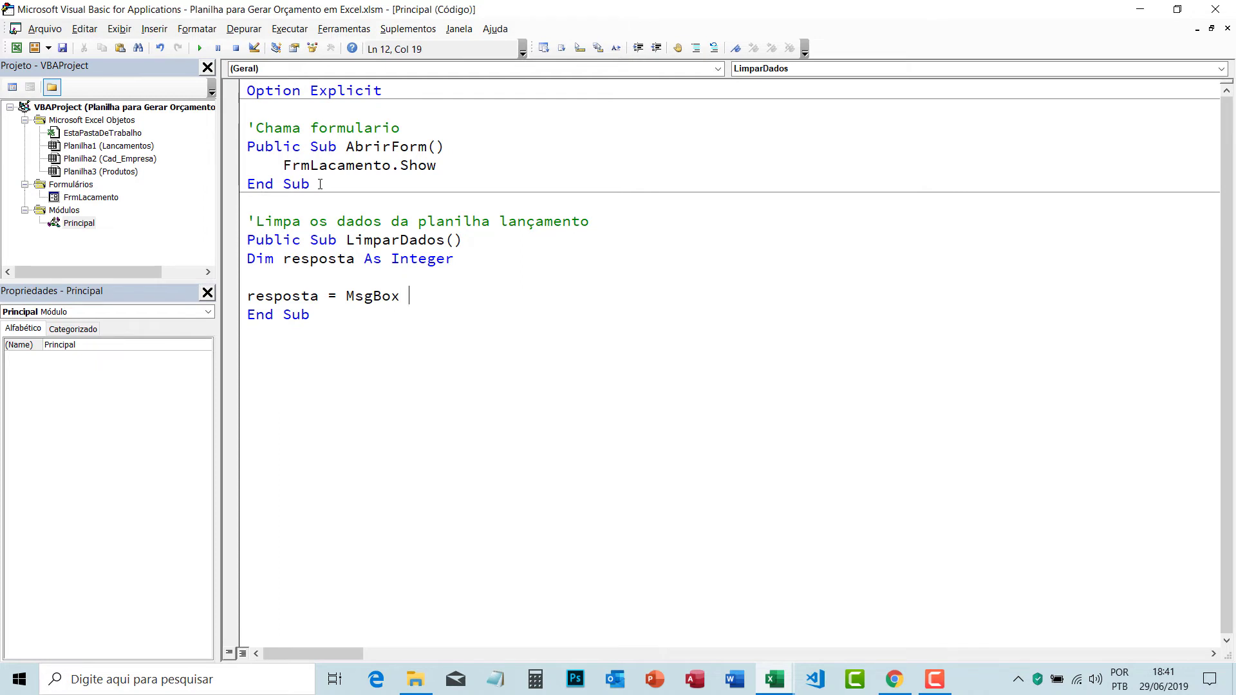
# - Add the prompt "Deseja realmente limpar todos os dados?" and begin the vb button constant
pyautogui.write('"Dese')
pyautogui.write('ja realment')
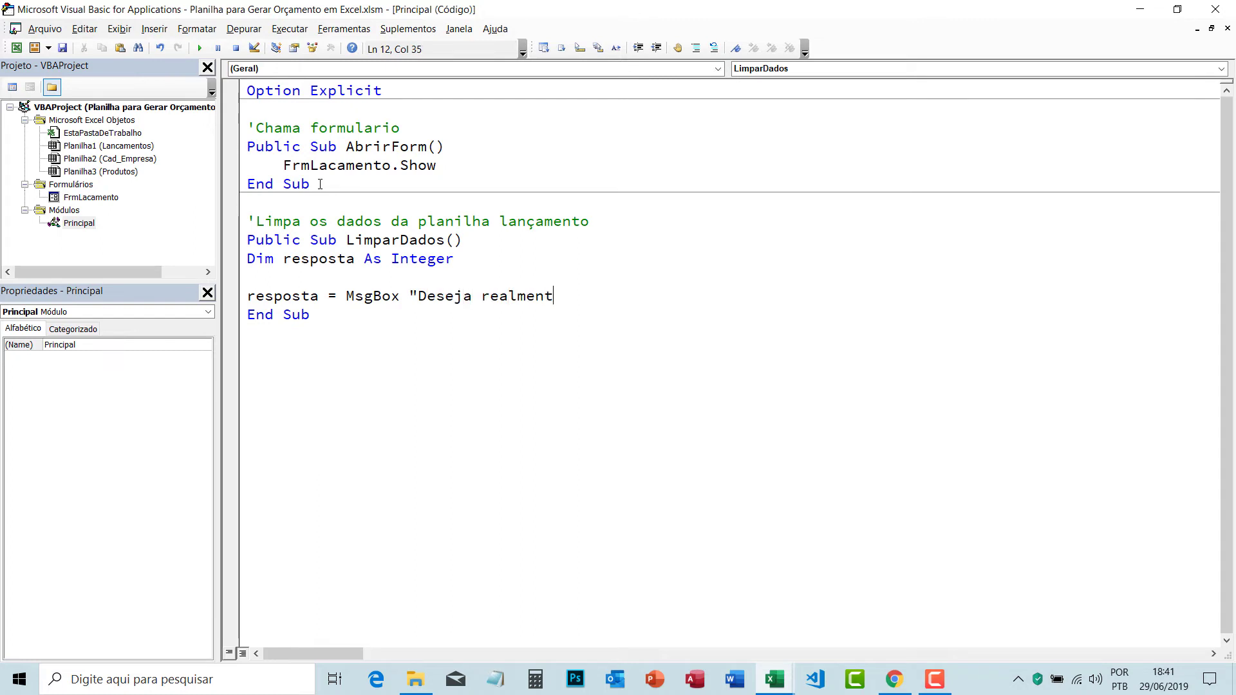
pyautogui.write('e limpa')
pyautogui.write('t')
pyautogui.press('BackSpace')
pyautogui.write('r')
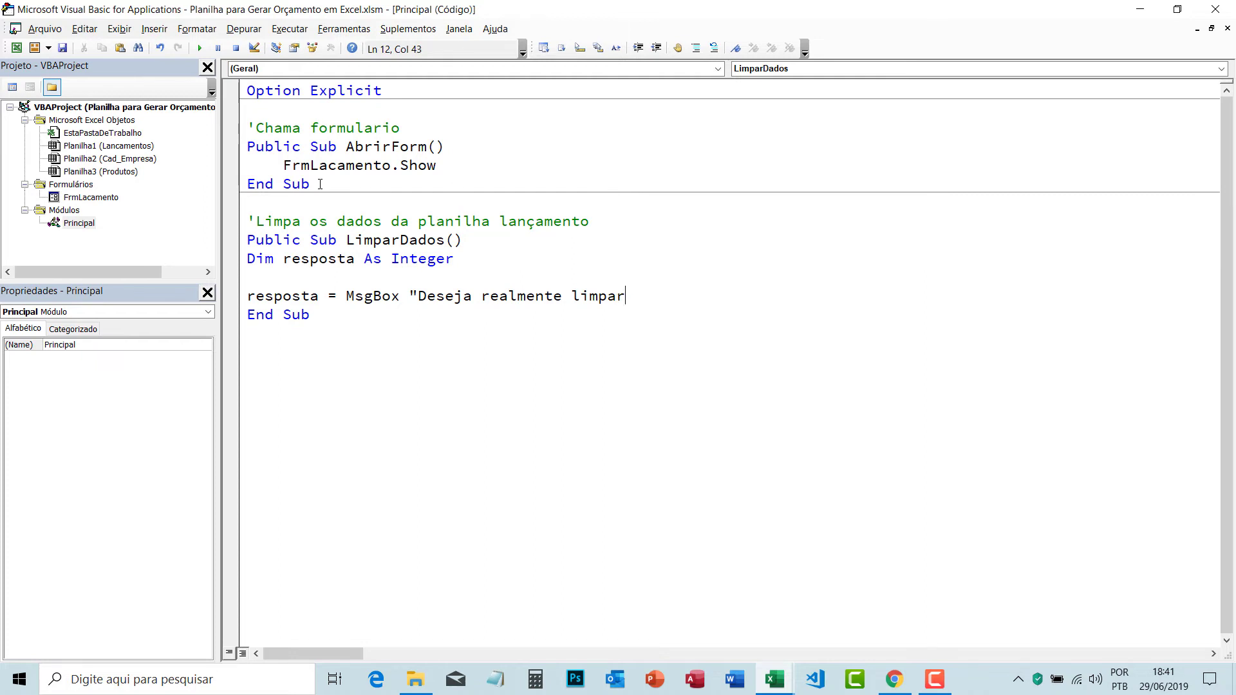
pyautogui.write(' p')
pyautogui.press('BackSpace')
pyautogui.write('todos o')
pyautogui.write('s da')
pyautogui.write('dos')
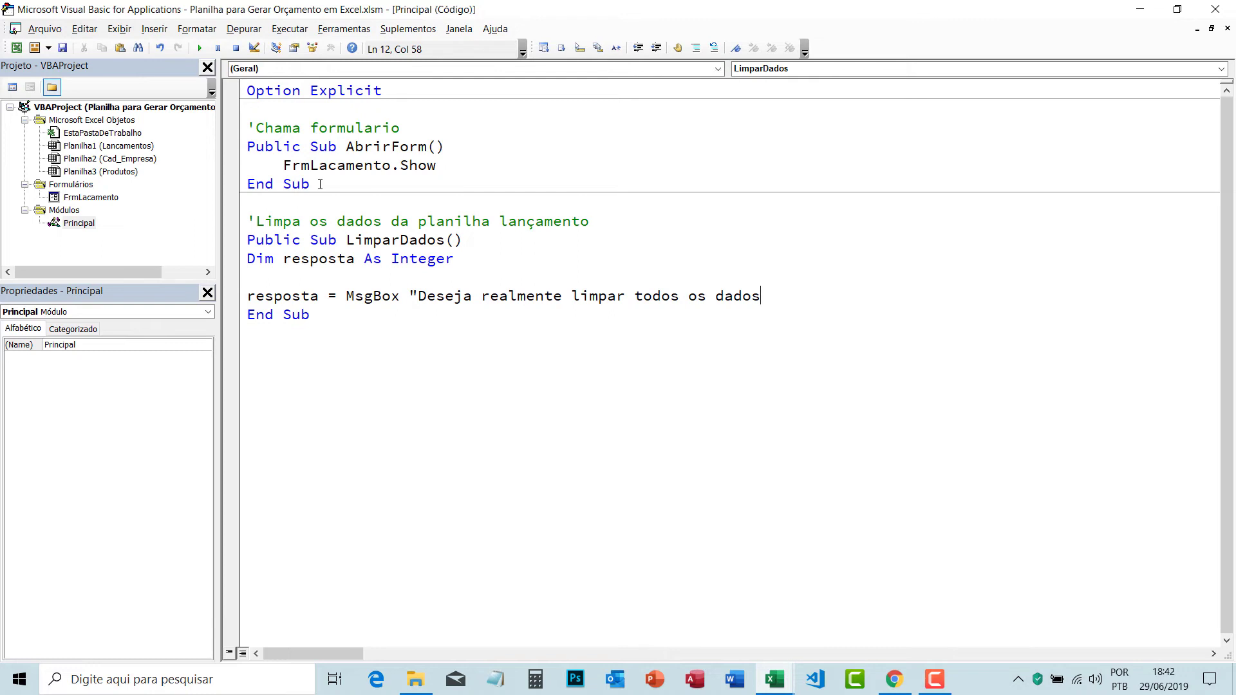
pyautogui.write('"')
pyautogui.press('BackSpace')
pyautogui.write('? ')
pyautogui.write('"')
pyautogui.press('BackSpace')
pyautogui.press('BackSpace')
pyautogui.write('", ')
pyautogui.write('vb')
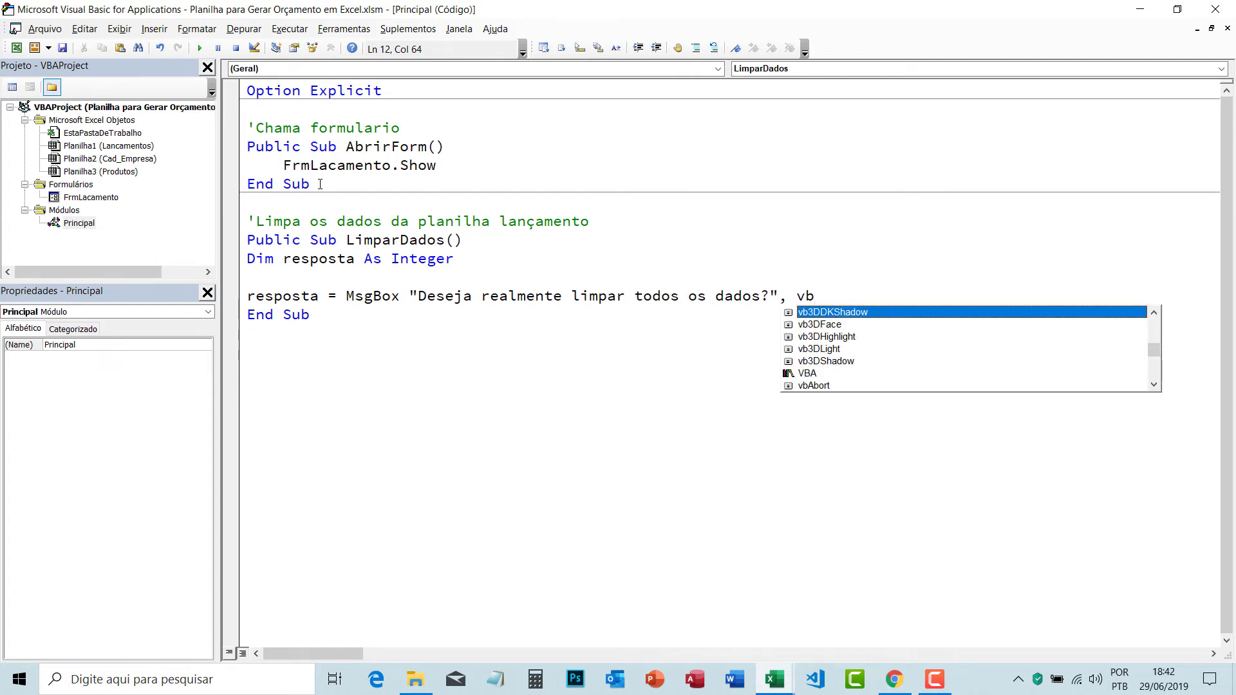
pyautogui.write('ye')
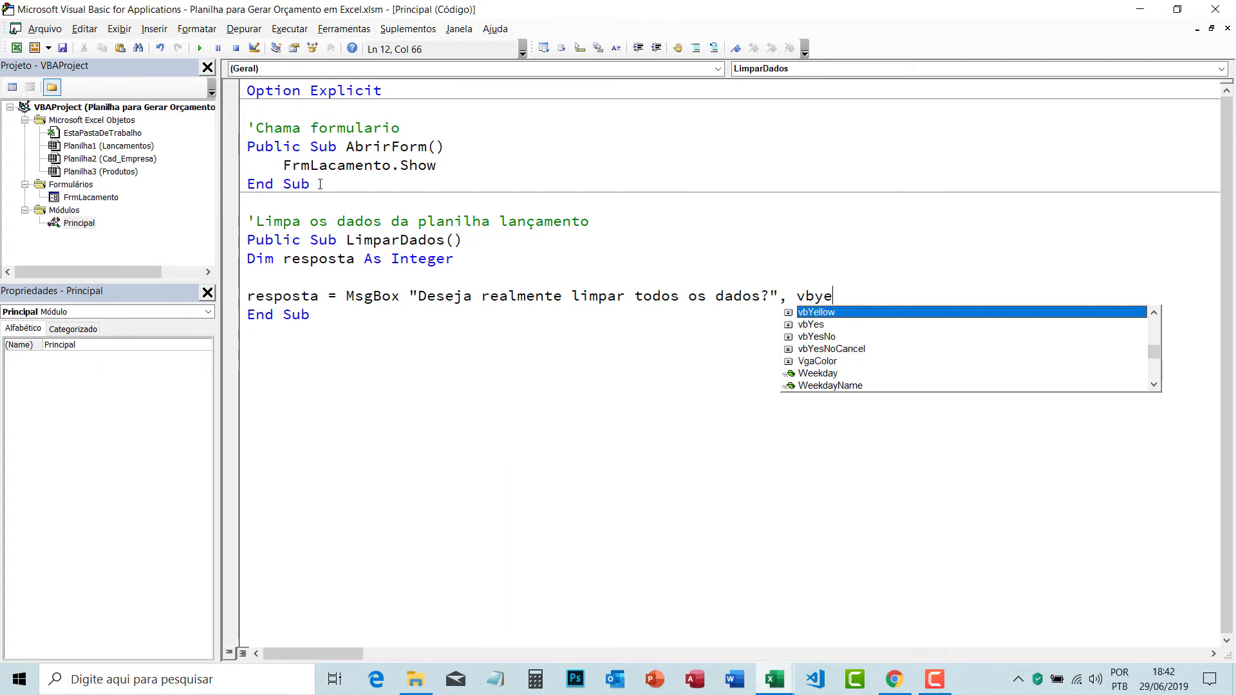
# - Give the MsgBox vbYesNo buttons and the title "Limpar Dados"
pyautogui.press('Down')
pyautogui.press('Down')
pyautogui.press('Tab')
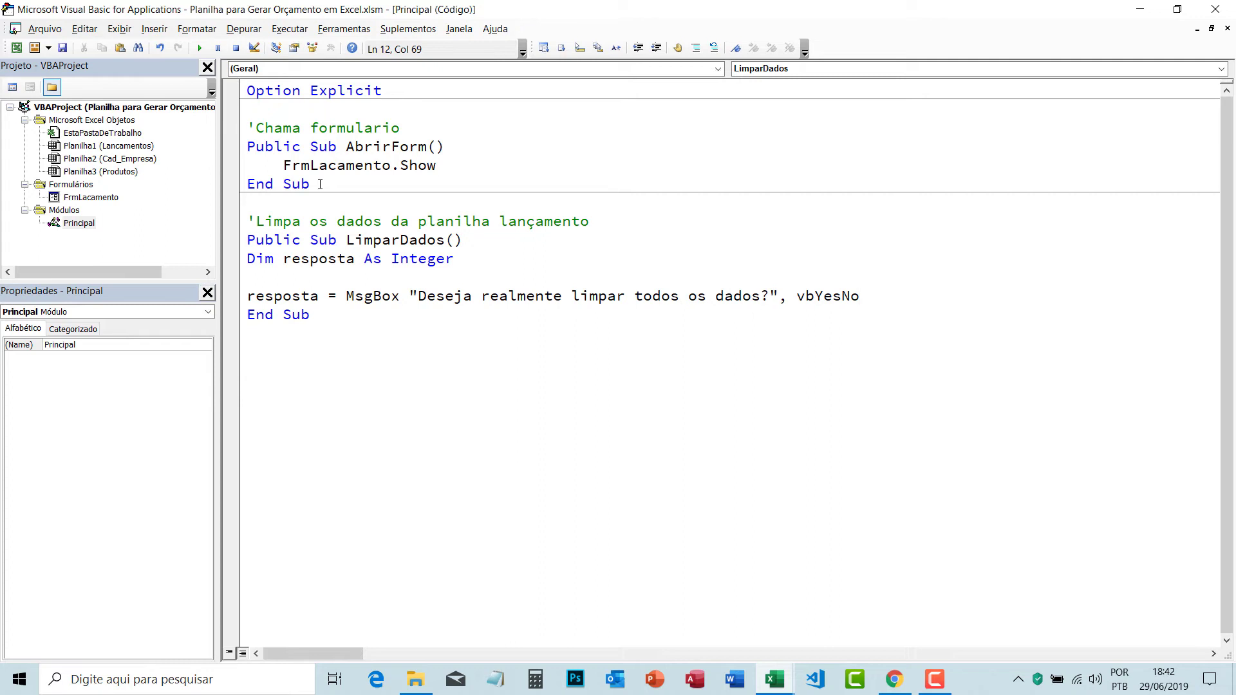
pyautogui.write('"')
pyautogui.write('Li')
pyautogui.write('mpa')
pyautogui.write('r Dados')
pyautogui.write('"')
pyautogui.press('Return')
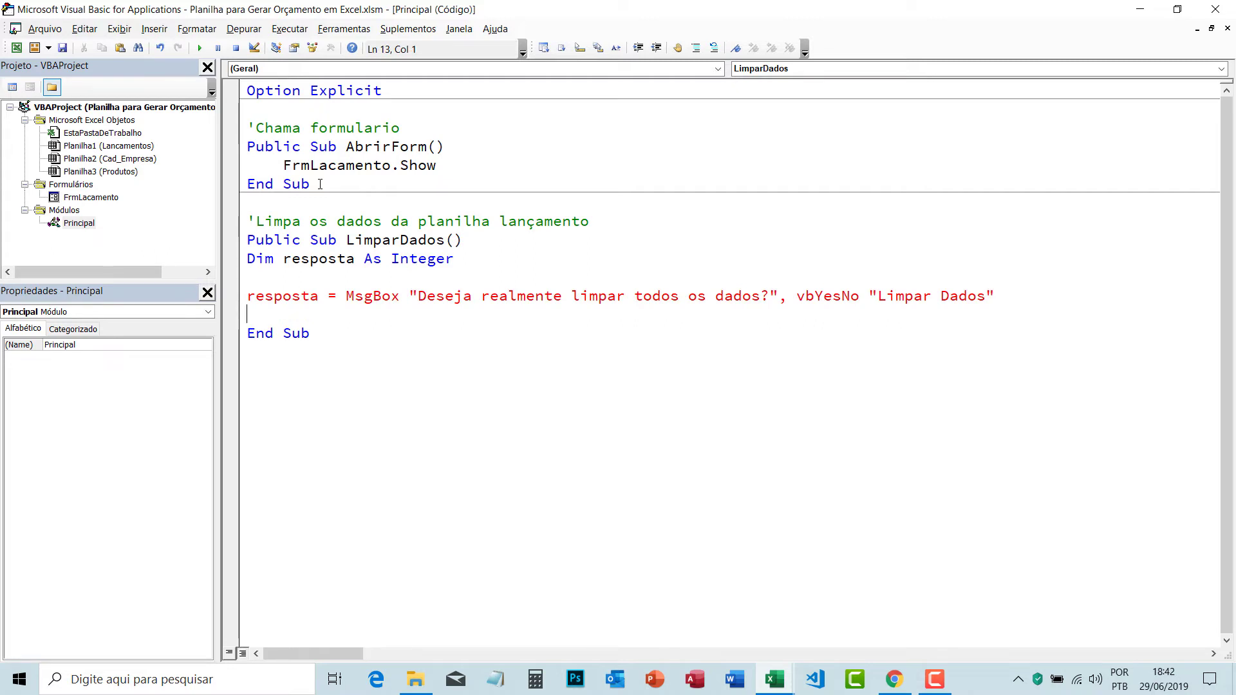
# - Wrap the MsgBox arguments in parentheses, add the missing comma, and begin an If test on resposta
pyautogui.click(409, 293)
pyautogui.write('(')
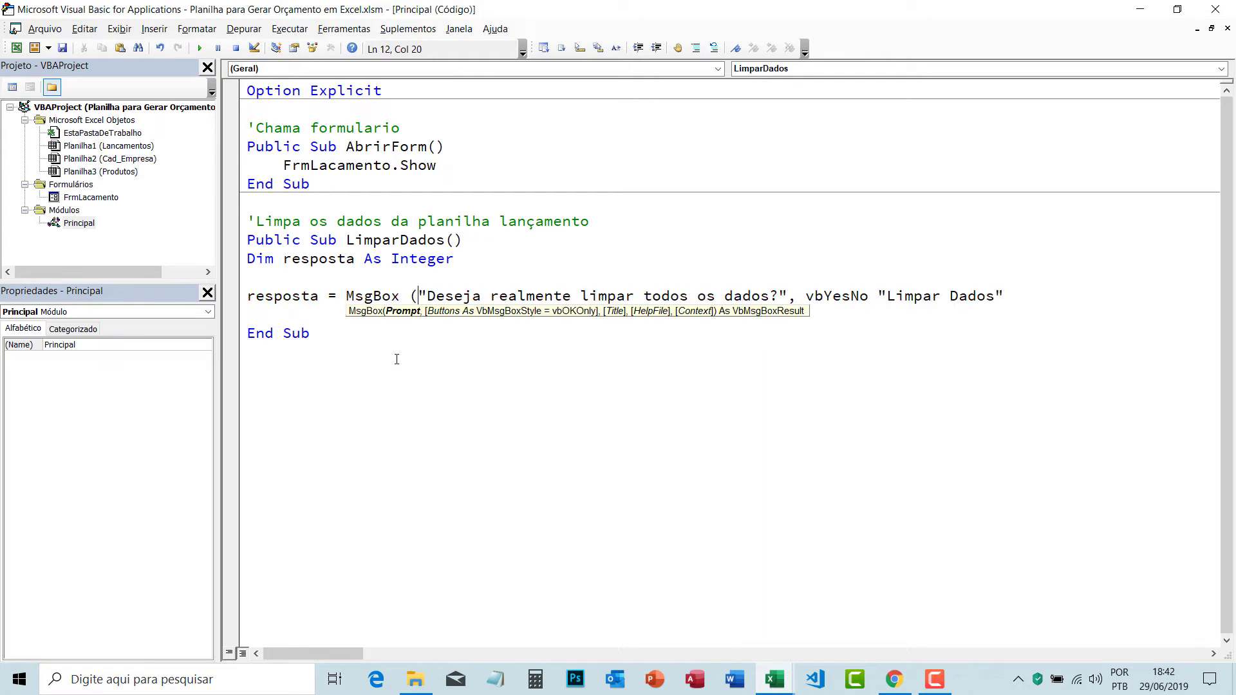
pyautogui.click(1022, 296)
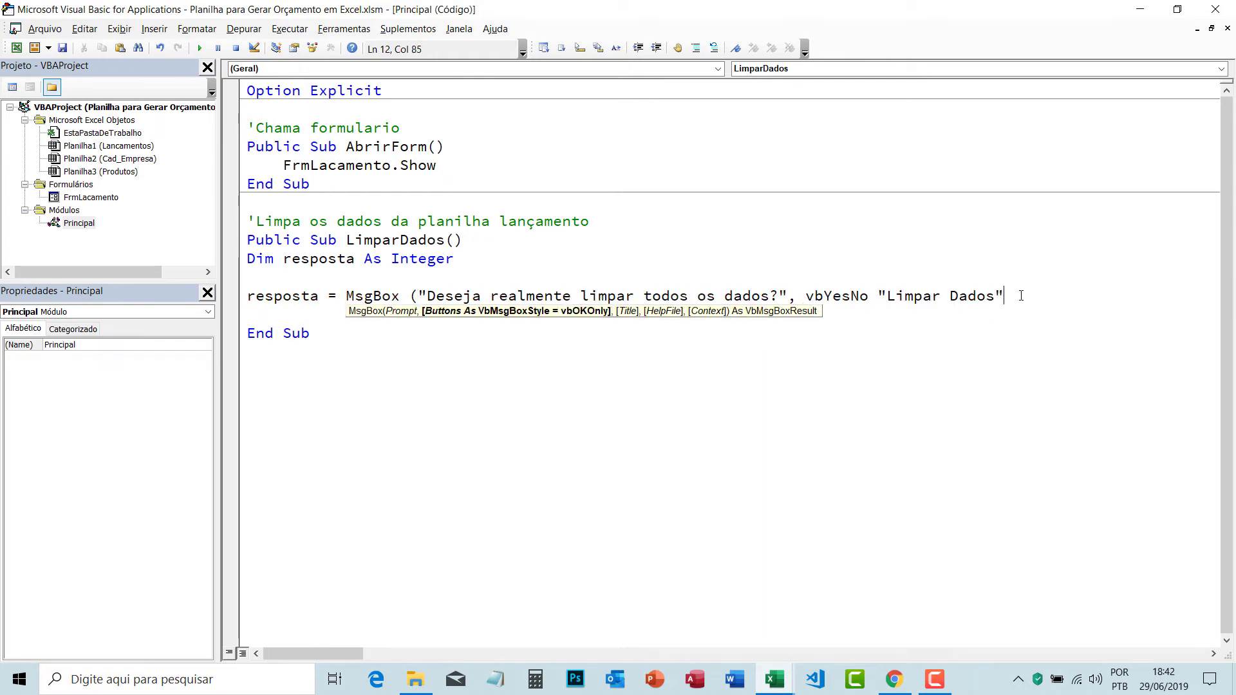
pyautogui.write(')')
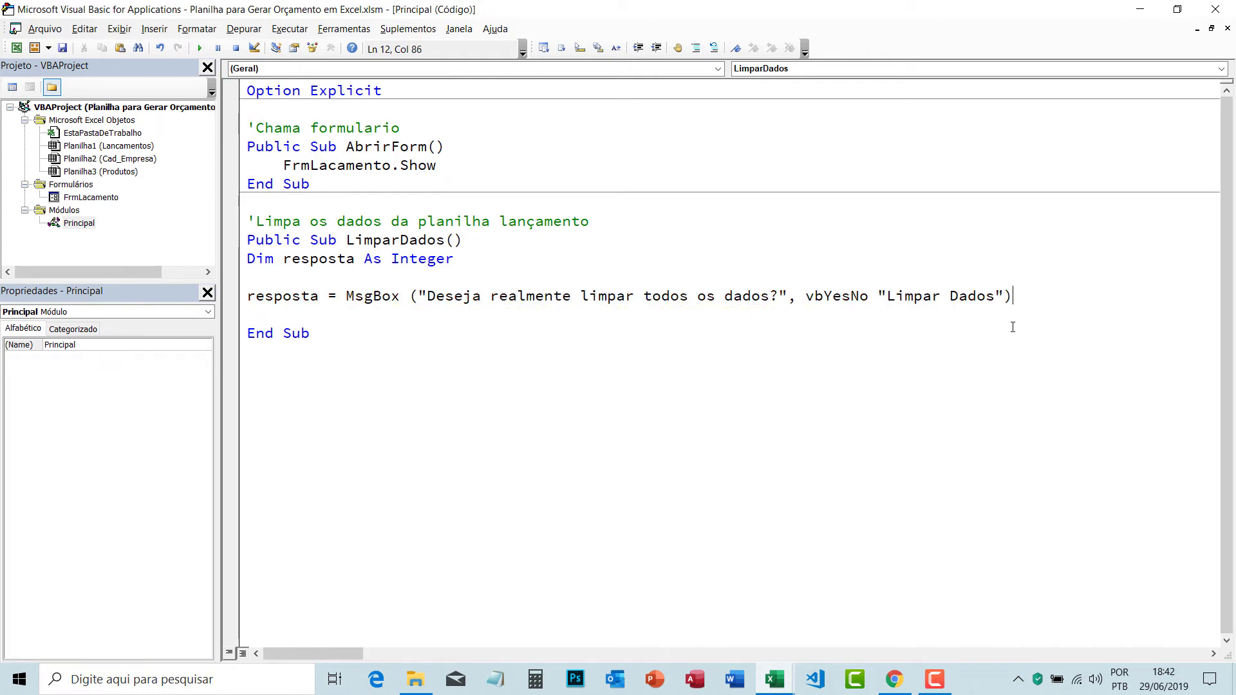
pyautogui.press('Return')
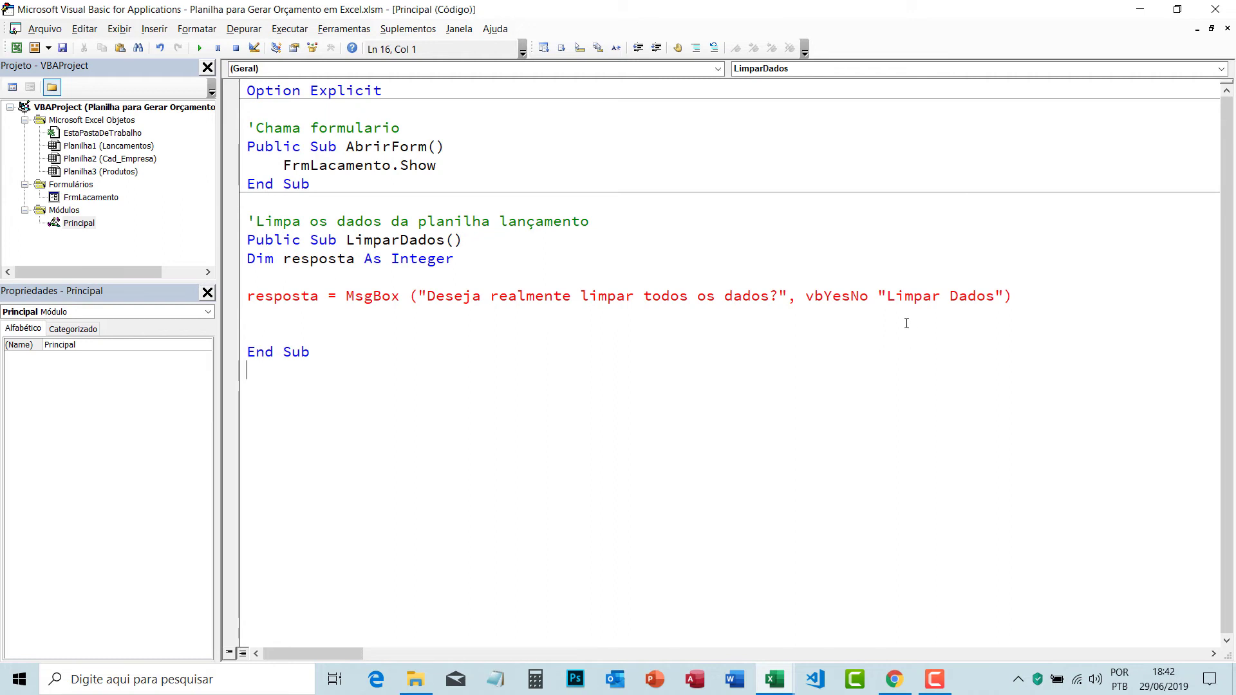
pyautogui.click(878, 296)
pyautogui.press('BackSpace')
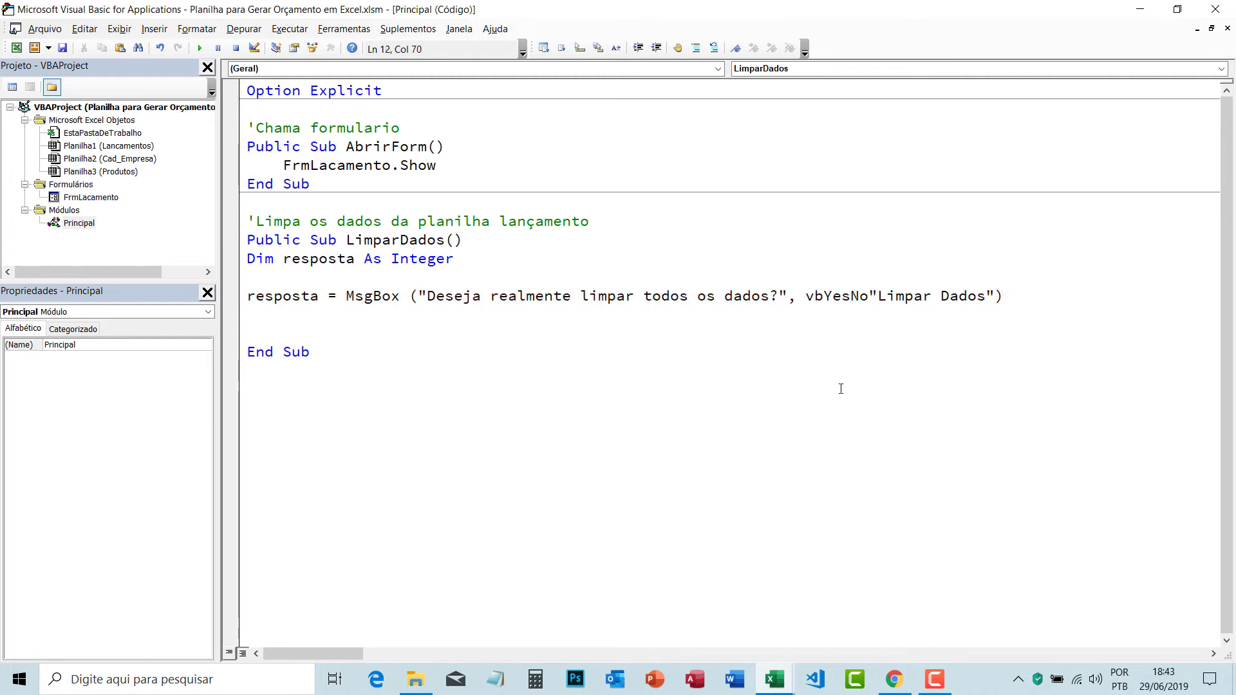
pyautogui.write(',')
pyautogui.click(841, 389)
pyautogui.click(281, 318)
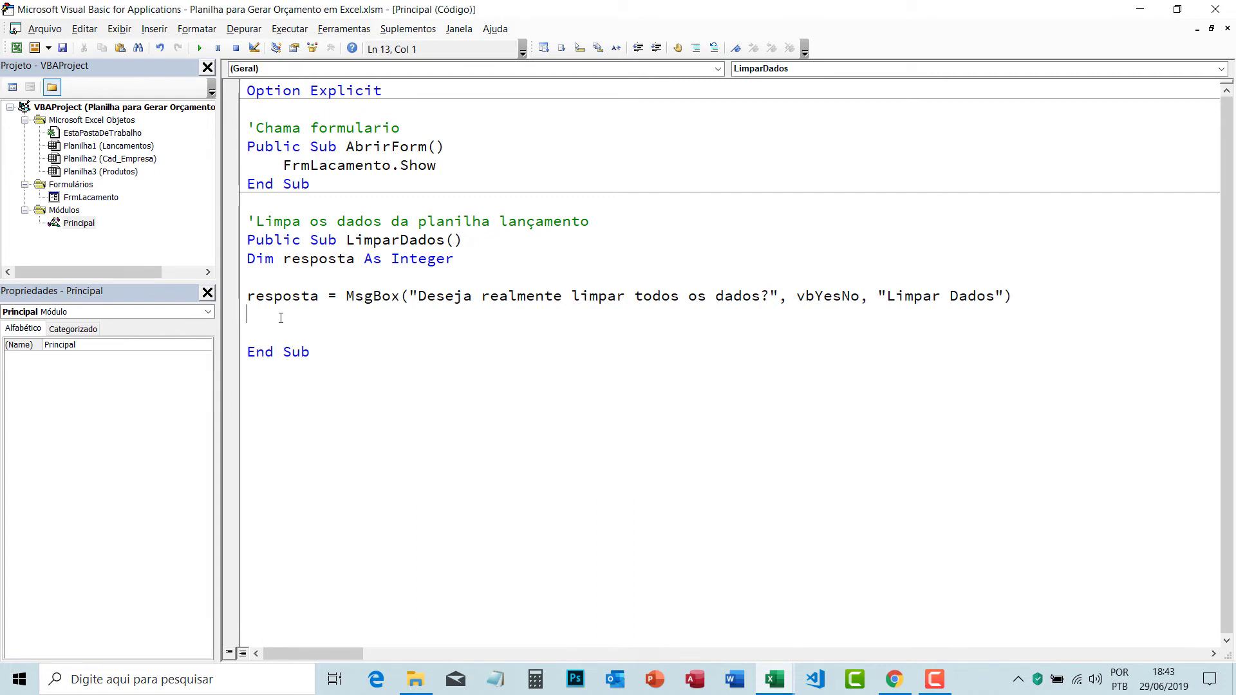
pyautogui.write('if res')
# - Complete the line If resposta = vbYes Then, fixing a wrong vbYellow completion
pyautogui.hotkey('ctrl', 'space')
pyautogui.write('pos')
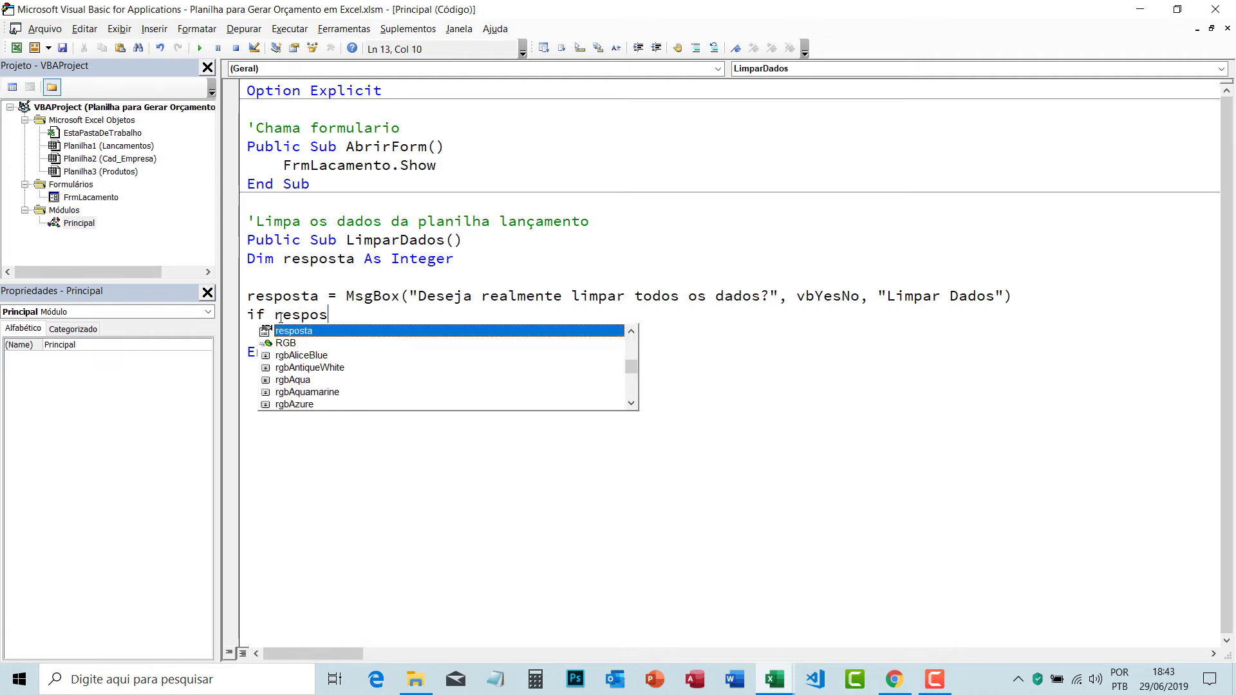
pyautogui.press('Tab')
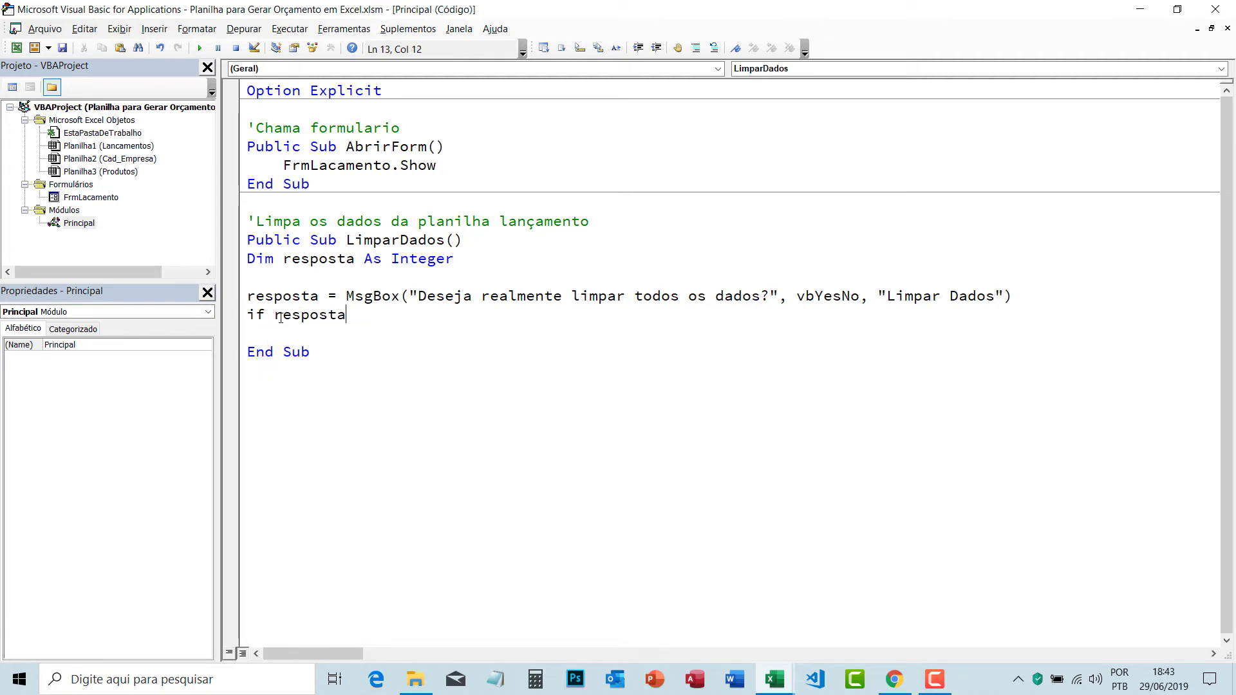
pyautogui.write(' = ')
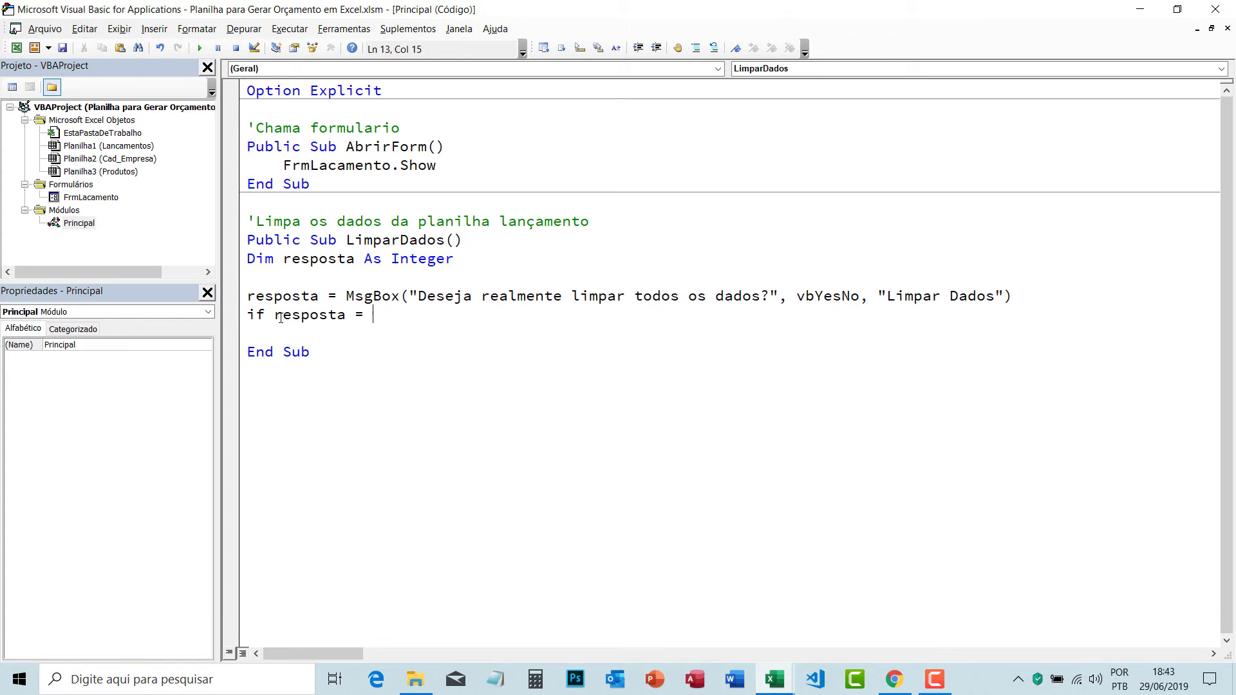
pyautogui.write('vb')
pyautogui.hotkey('ctrl', 'space')
pyautogui.write('ye')
pyautogui.press('Tab')
pyautogui.press('BackSpace')
pyautogui.press('BackSpace')
pyautogui.press('BackSpace')
pyautogui.press('BackSpace')
pyautogui.press('BackSpace')
pyautogui.press('BackSpace')
pyautogui.write('yes')
pyautogui.hotkey('ctrl', 'space')
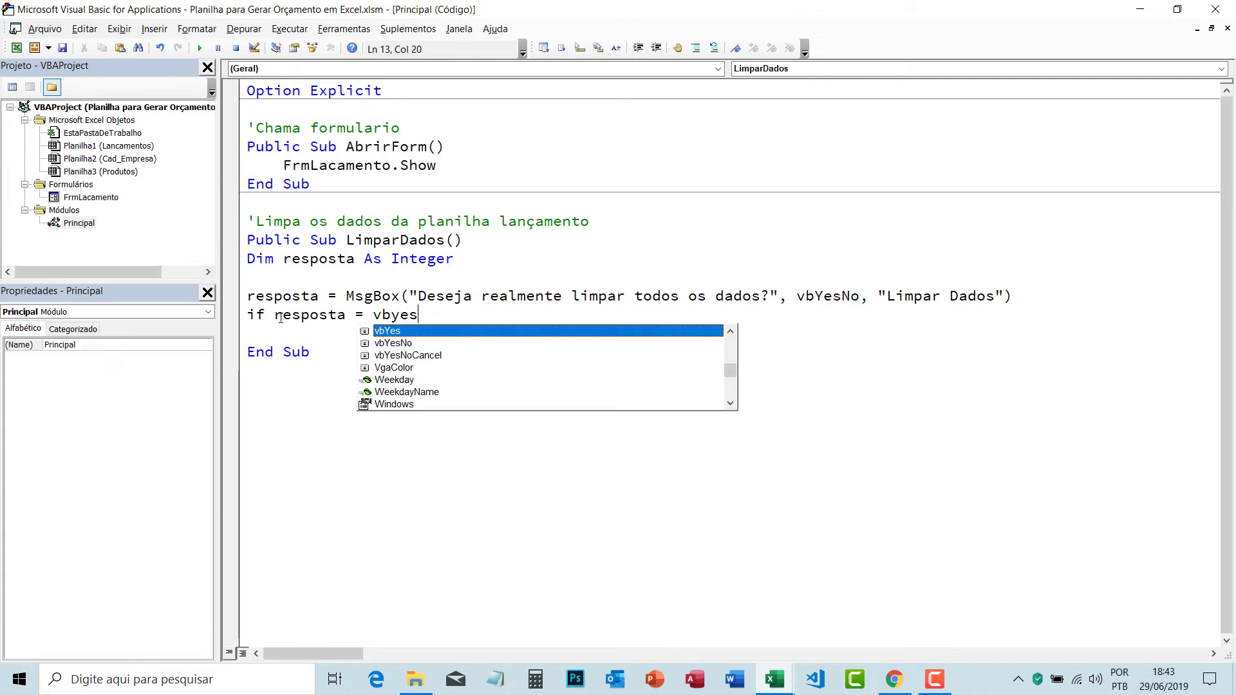
pyautogui.press('Tab')
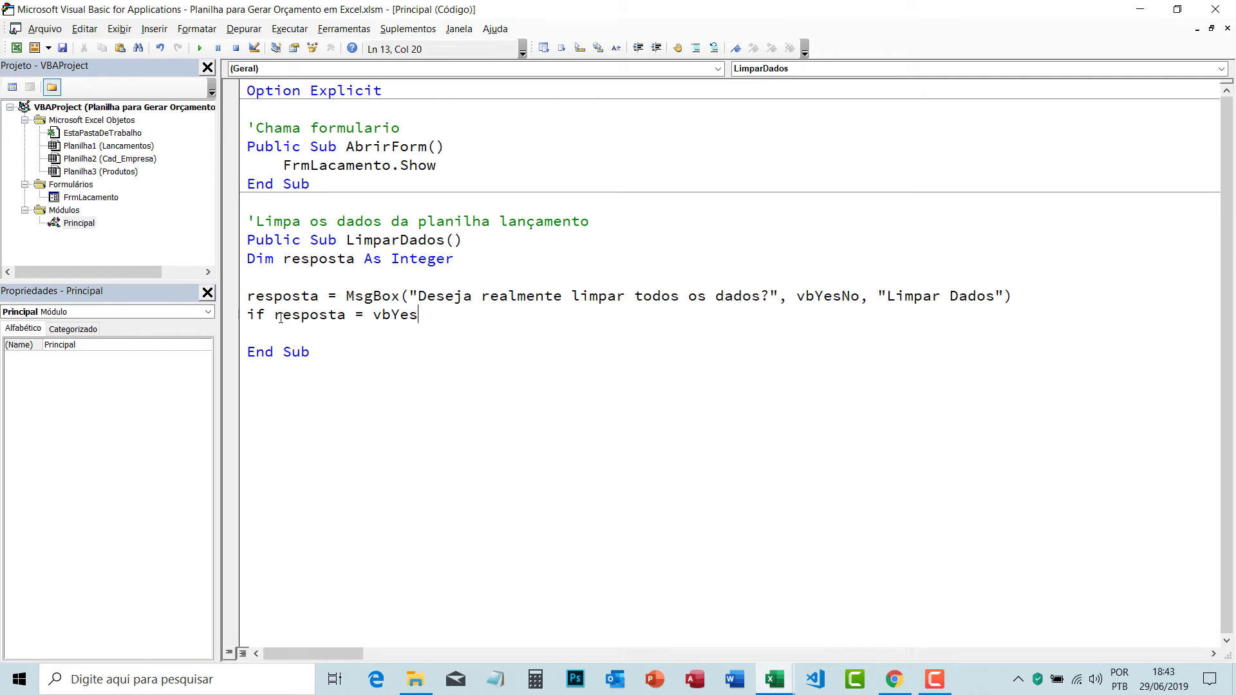
pyautogui.write('the')
pyautogui.write('n')
pyautogui.press('Return')
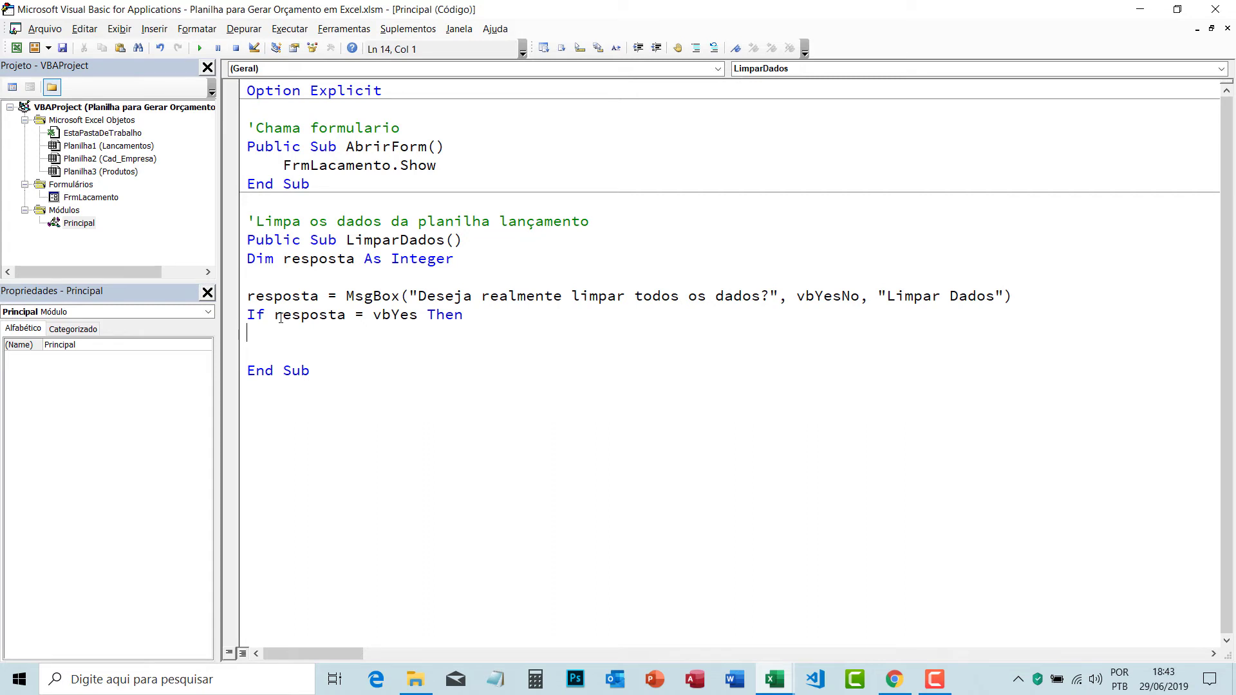
# - Inside the If block, enter Range("B15:E24") via IntelliSense
pyautogui.write('ra')
pyautogui.hotkey('ctrl', 'space')
pyautogui.press('Down')
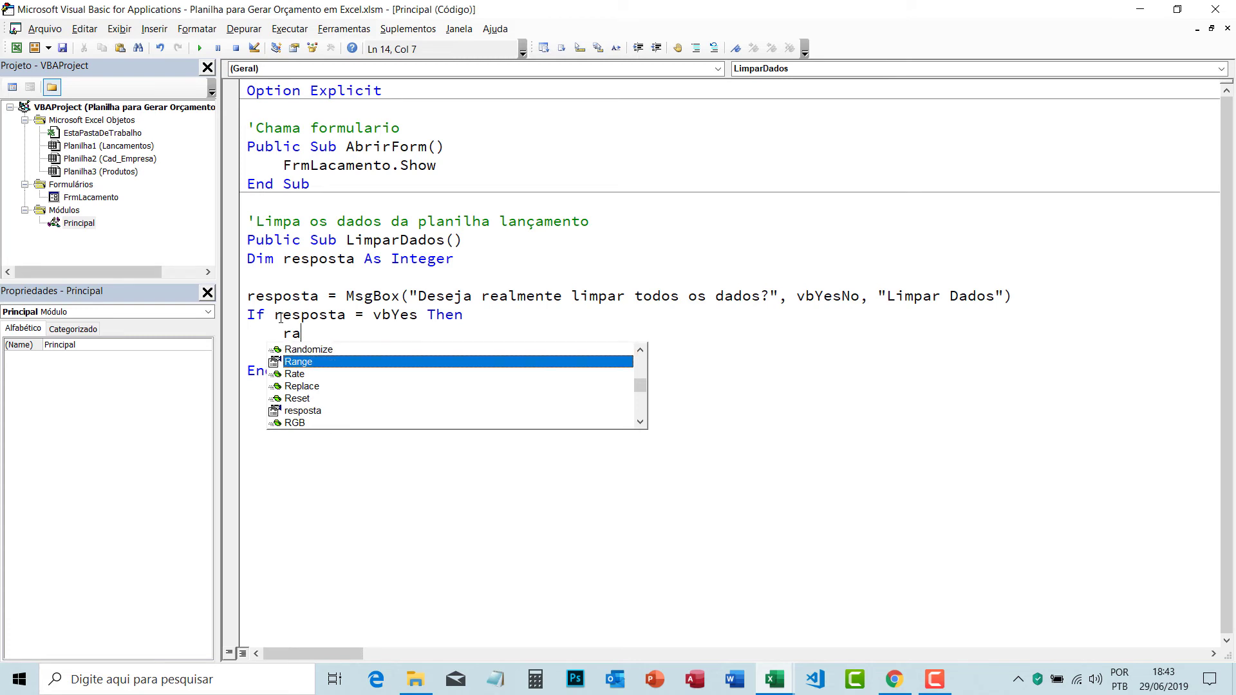
pyautogui.press('Tab')
pyautogui.write('(')
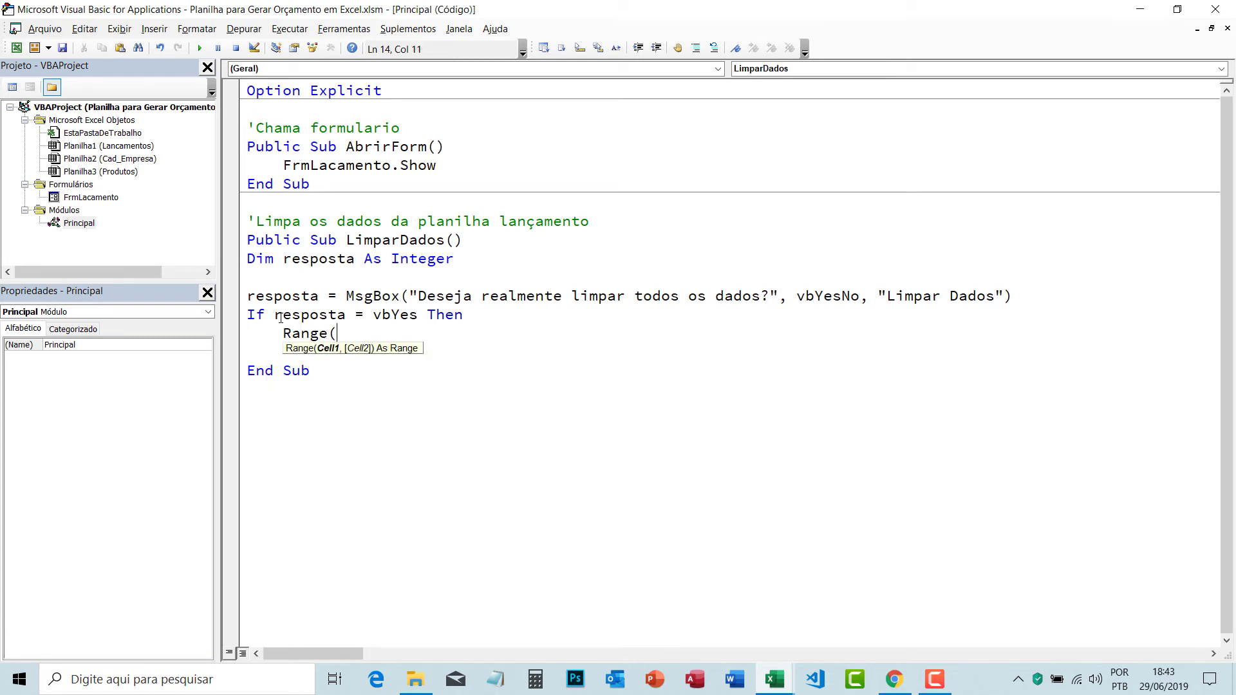
pyautogui.write('"B15:')
pyautogui.write('E24')
pyautogui.write('"')
pyautogui.write(')')
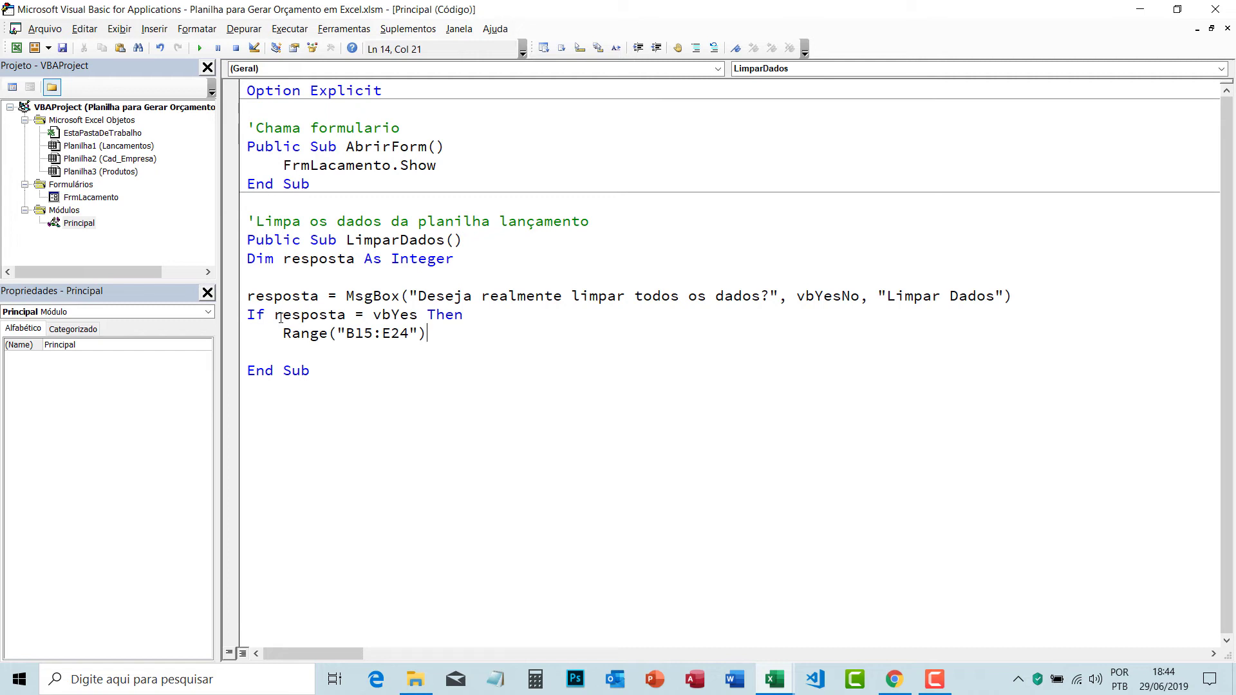
# - Append .ClearContents to Range("B15:E24")
pyautogui.write('.cl')
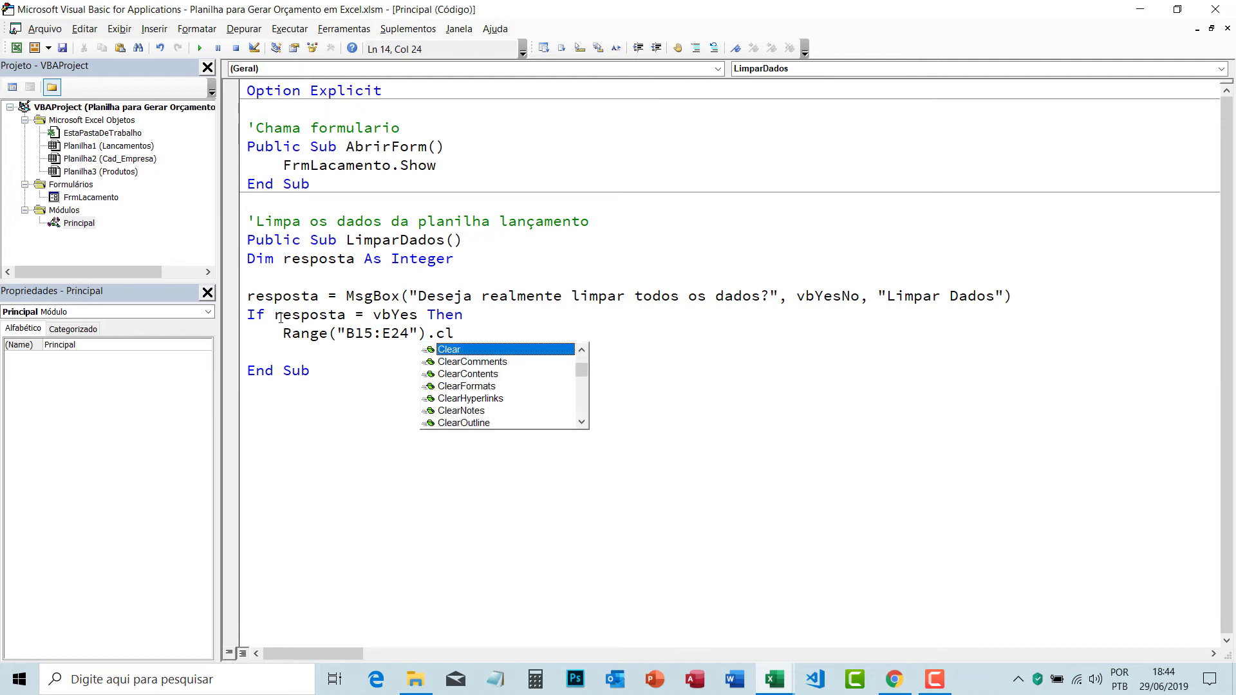
pyautogui.press('Escape')
pyautogui.press('Down')
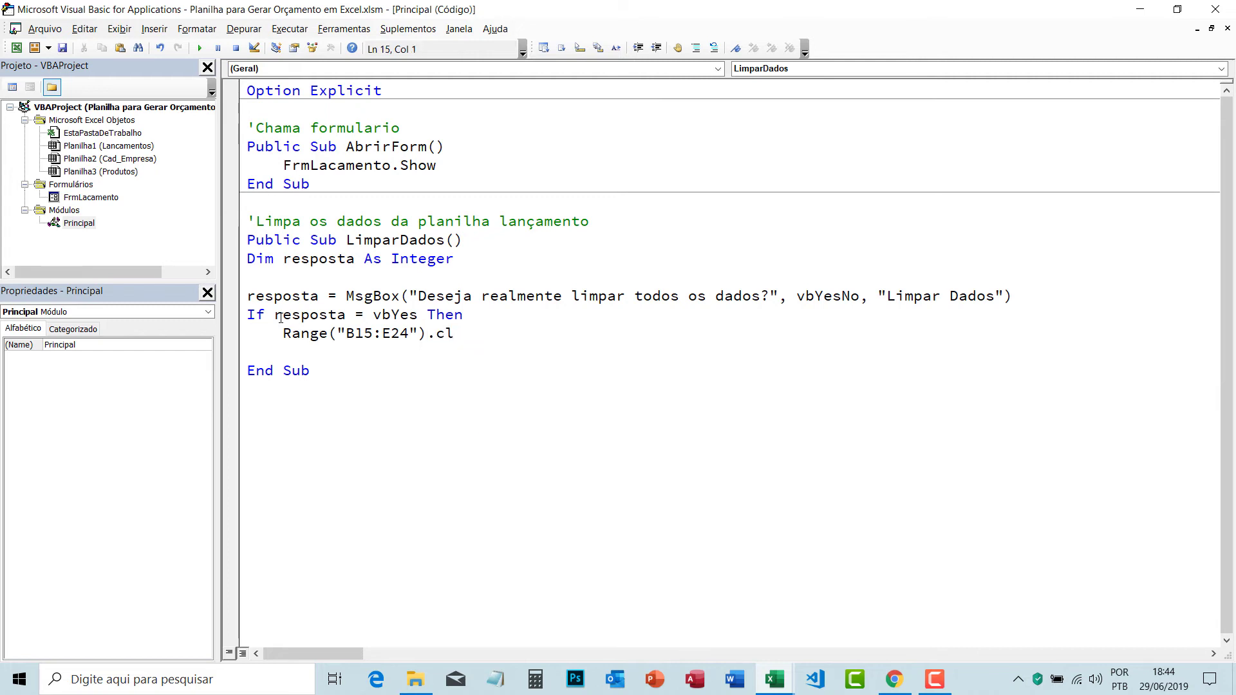
pyautogui.click(470, 336)
pyautogui.hotkey('ctrl', 'space')
pyautogui.write('ear')
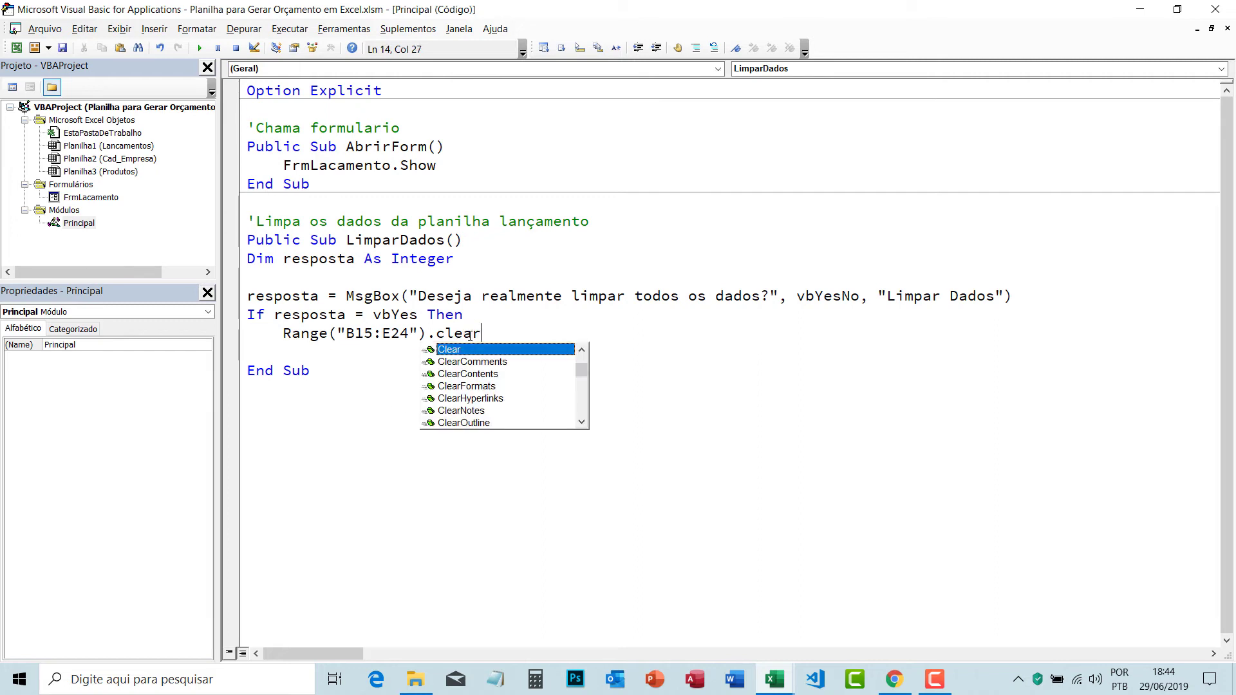
pyautogui.write('c')
pyautogui.press('Down')
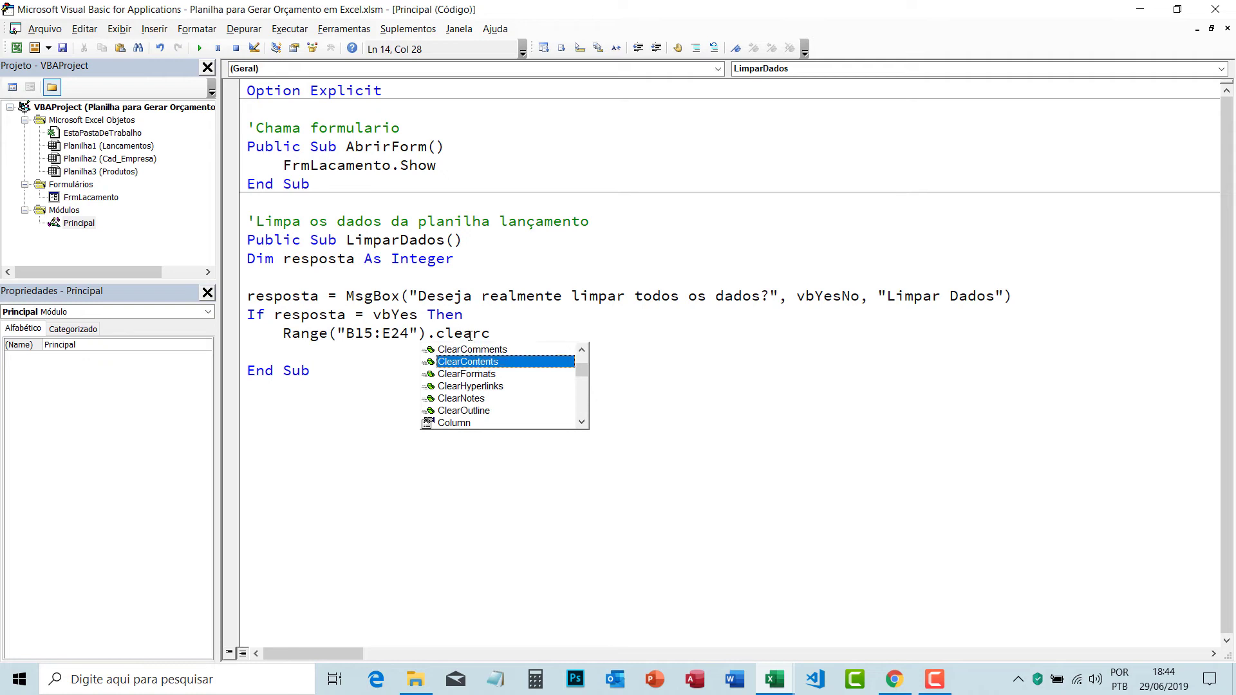
pyautogui.press('Tab')
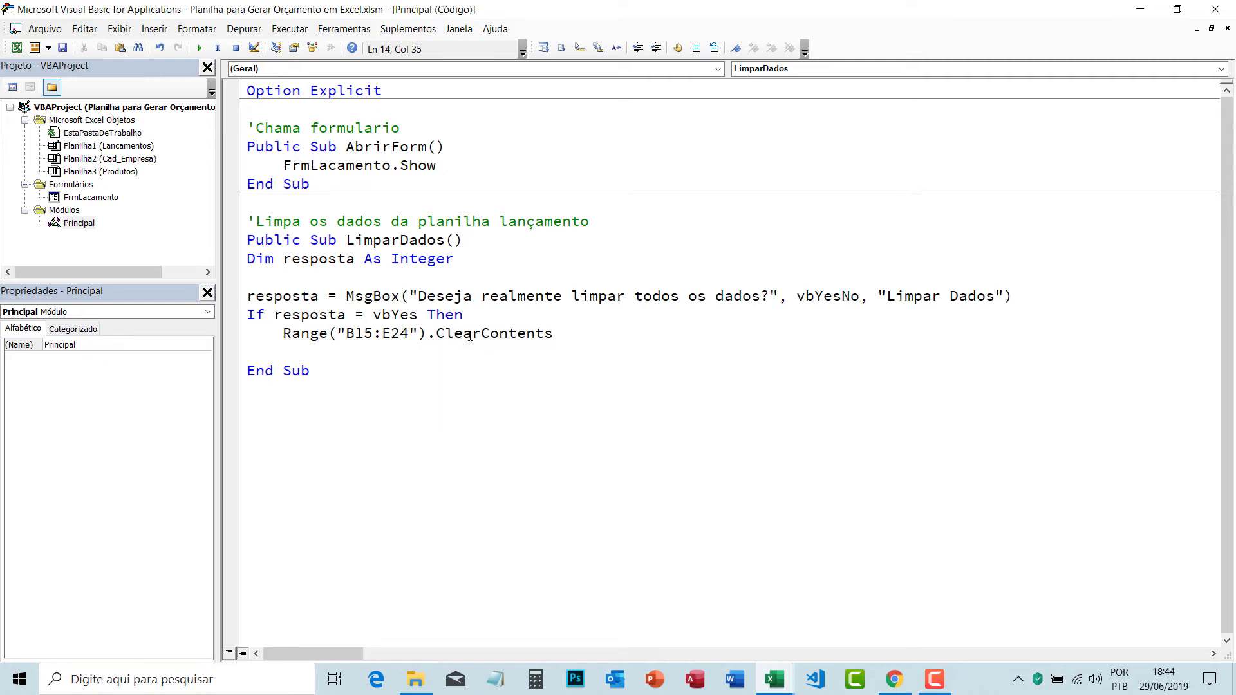
pyautogui.press('Return')
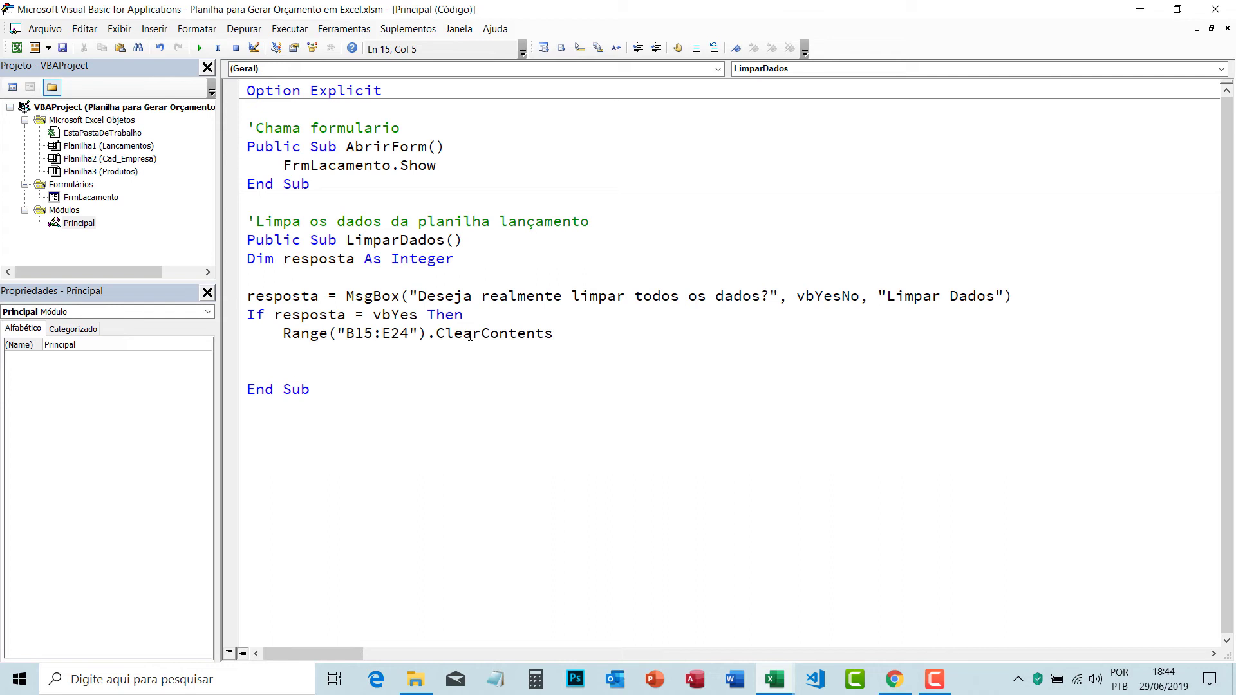
# - Add ActiveWorkbook.Save and close the block with End If
pyautogui.write('a')
pyautogui.hotkey('ctrl', 'space')
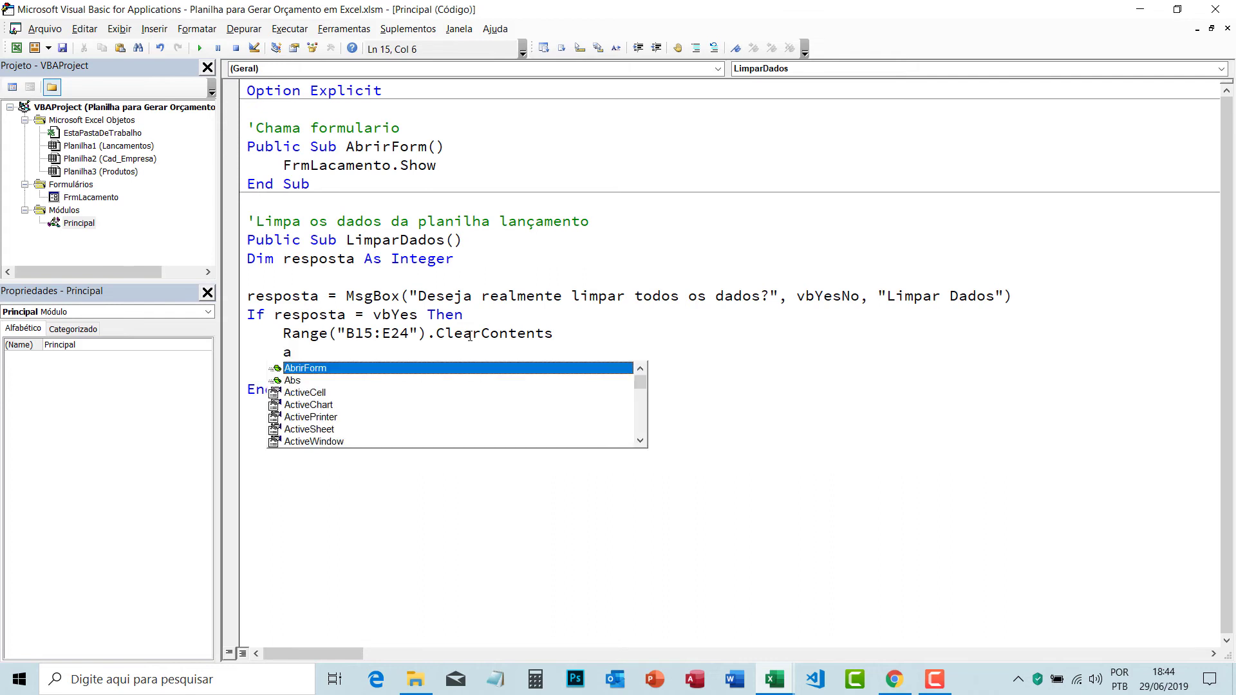
pyautogui.write('c')
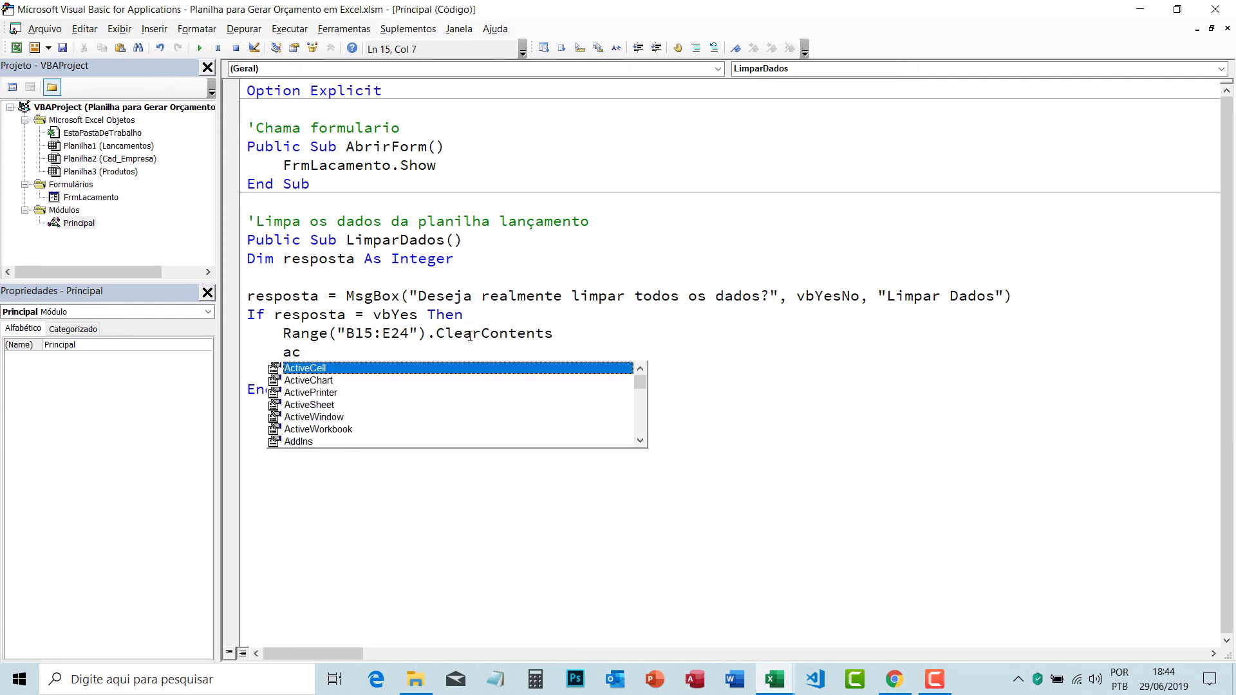
pyautogui.write('tiv')
pyautogui.press('Down')
pyautogui.press('Down')
pyautogui.press('Down')
pyautogui.press('Down')
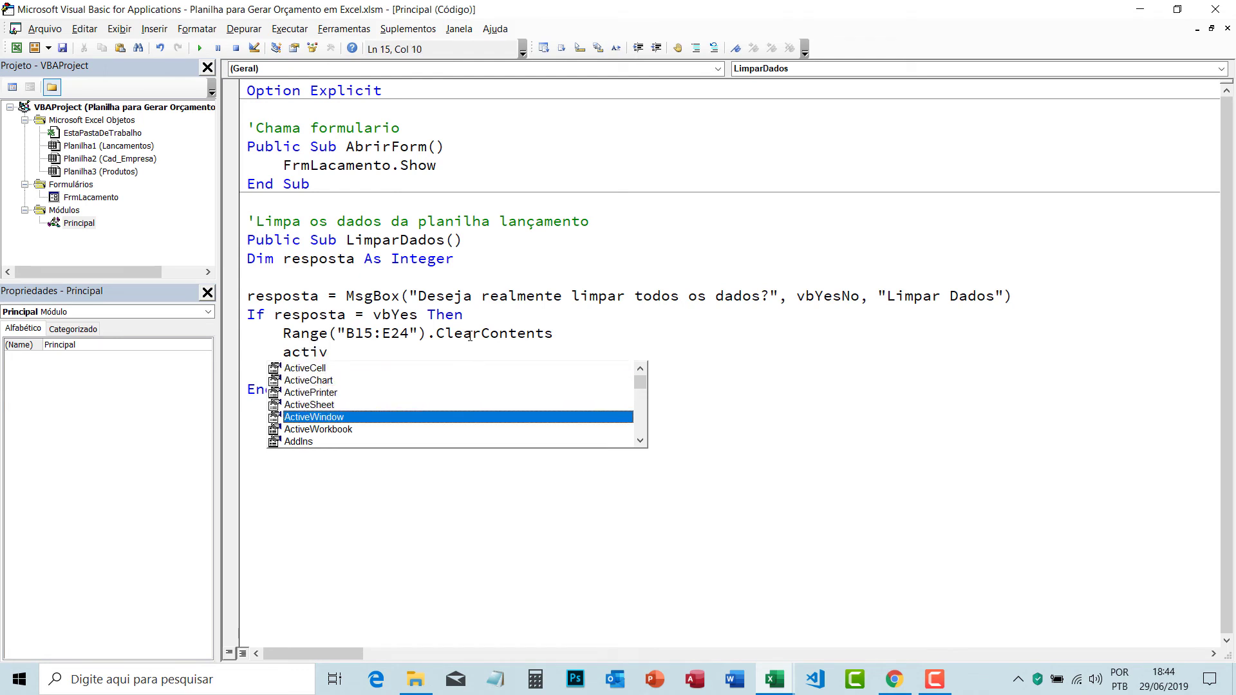
pyautogui.press('Down')
pyautogui.press('Tab')
pyautogui.write('.s')
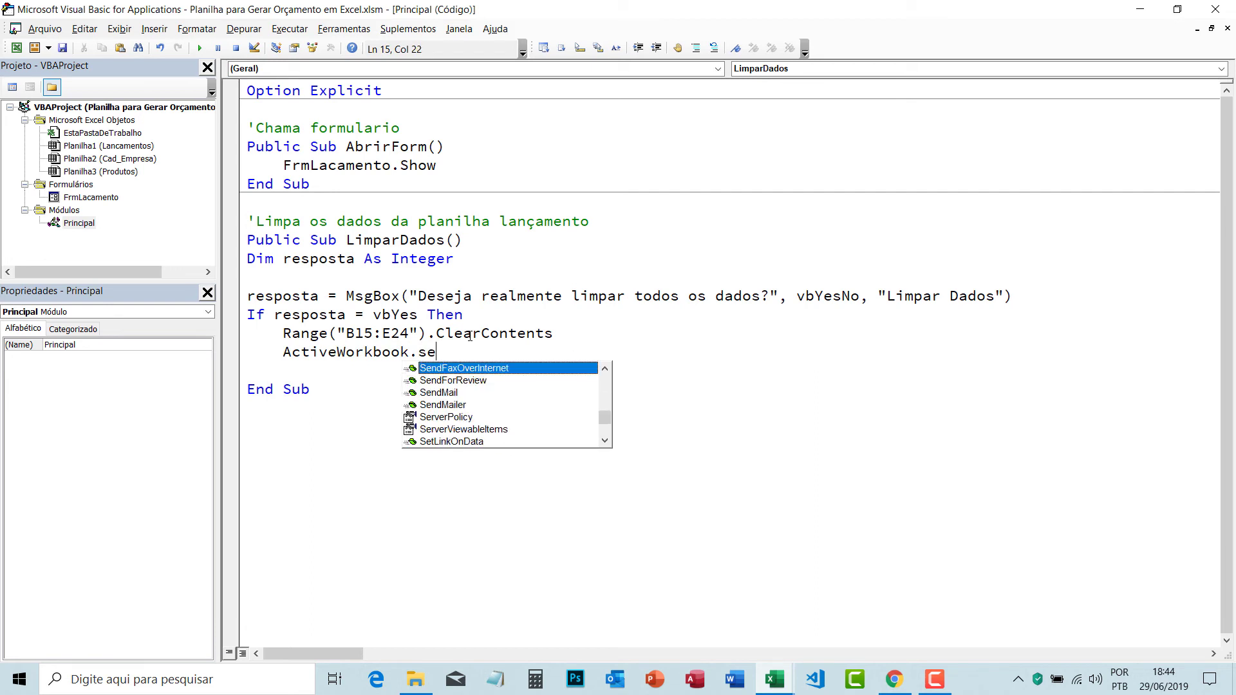
pyautogui.press('Tab')
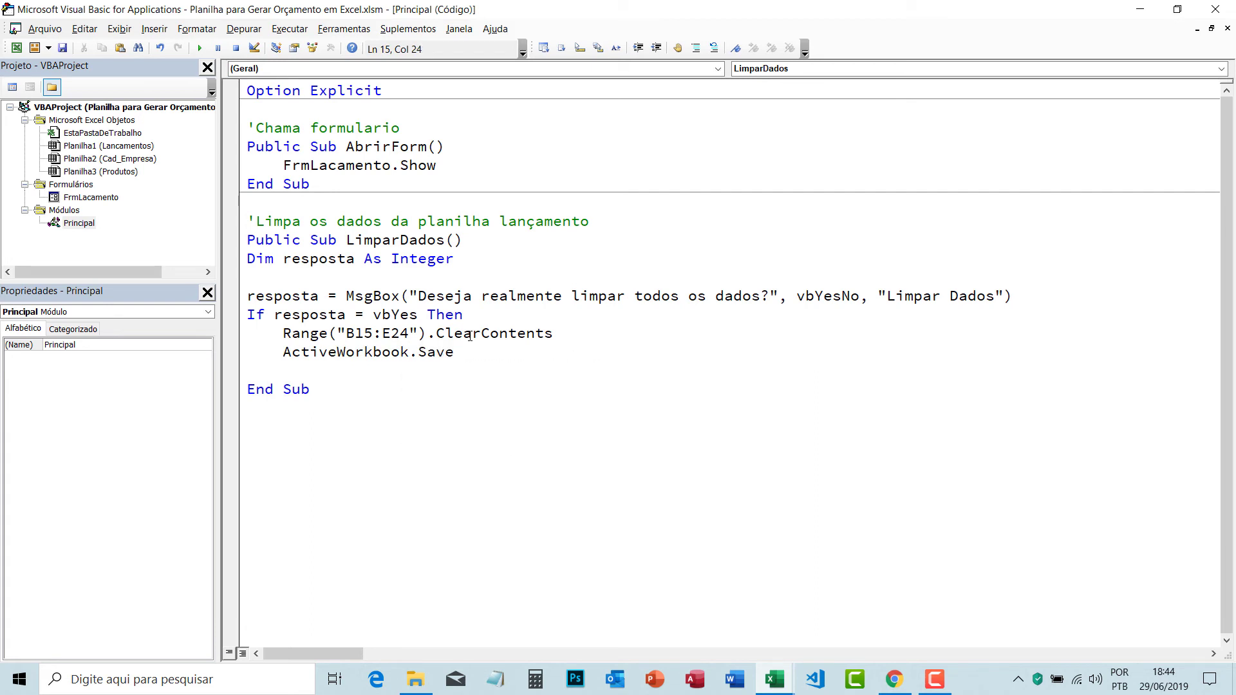
pyautogui.press('Return')
pyautogui.write('en')
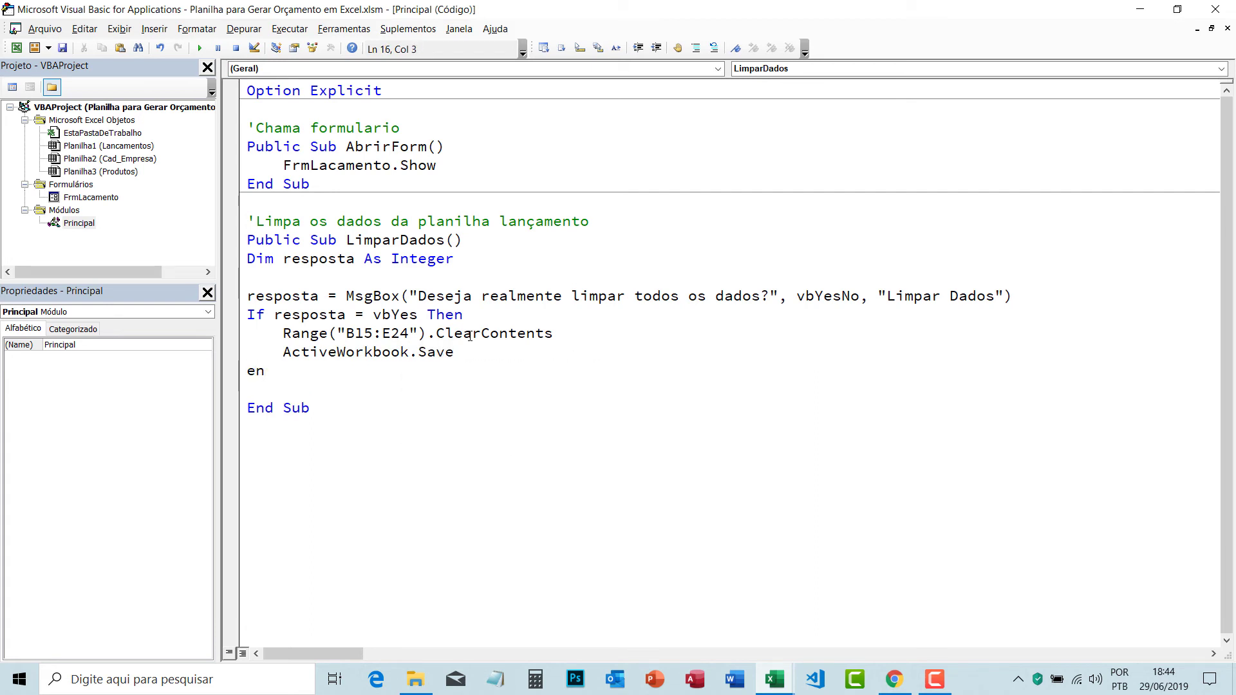
pyautogui.write('d if')
pyautogui.press('Down')
# - Tidy the blank lines above the If statement and before End Sub
pyautogui.press('BackSpace')
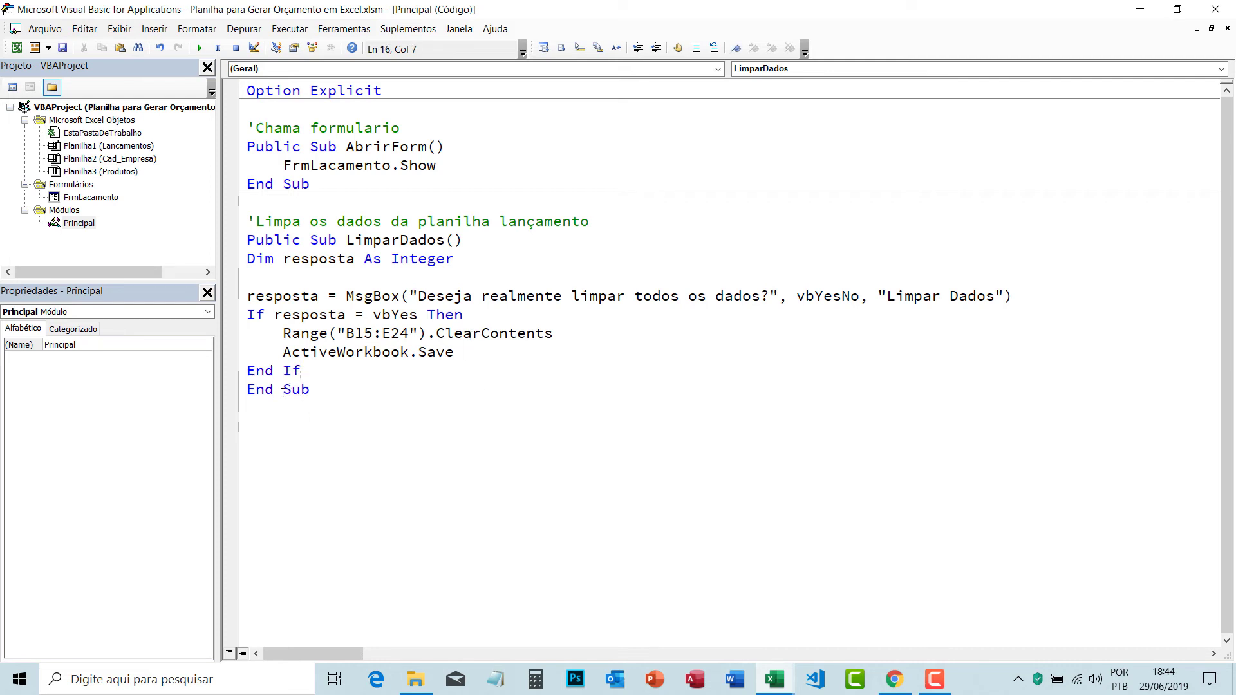
pyautogui.click(251, 320)
pyautogui.press('Return')
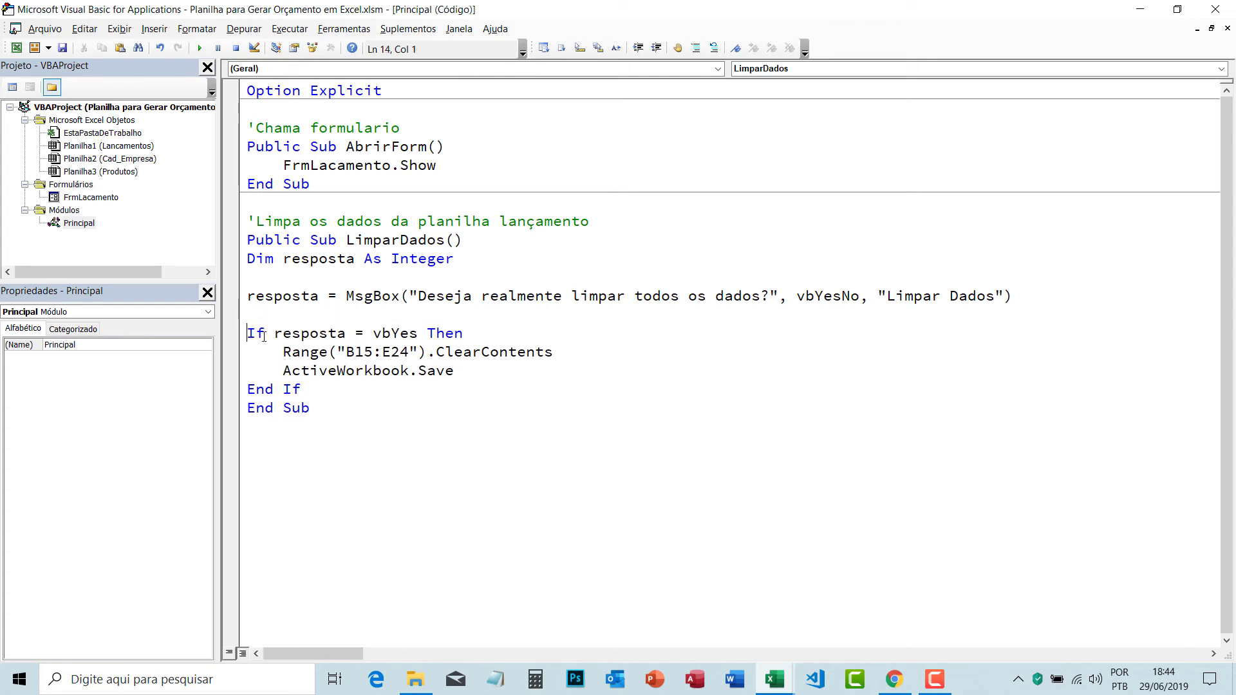
pyautogui.click(321, 389)
pyautogui.press('Return')
# - Save the workbook with the updated macro and switch back to Excel
pyautogui.click(386, 297)
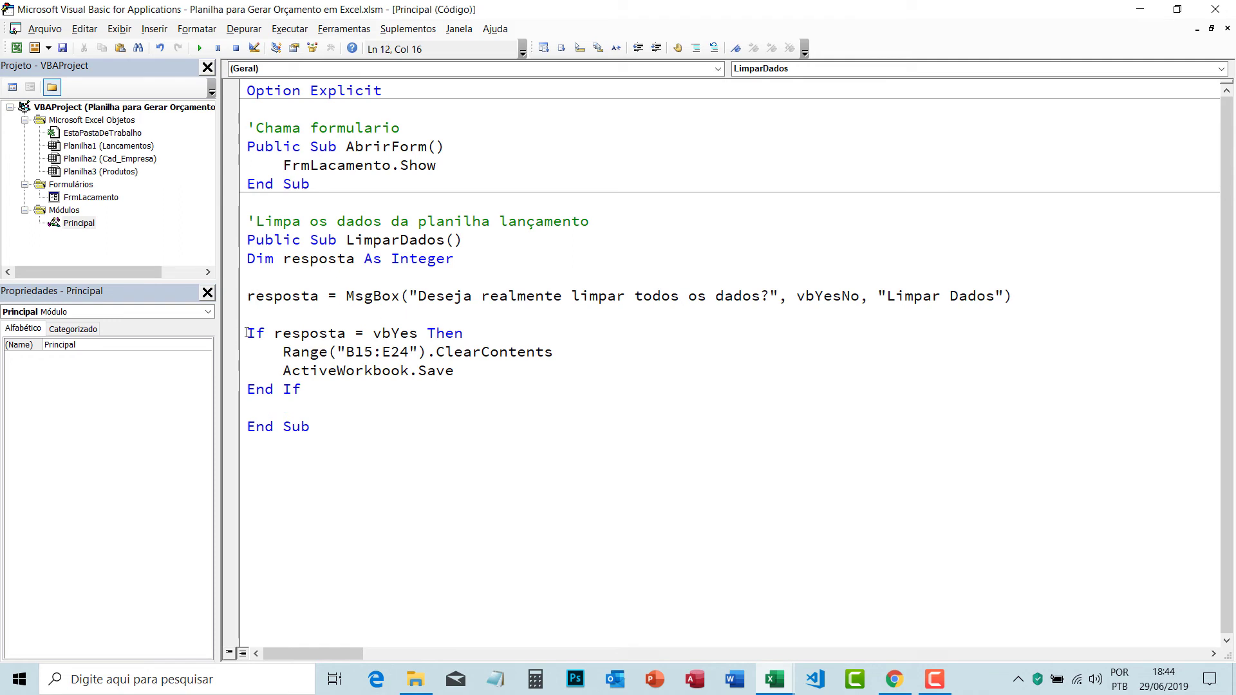
pyautogui.click(246, 333)
pyautogui.click(63, 48)
pyautogui.click(483, 314)
pyautogui.click(16, 48)
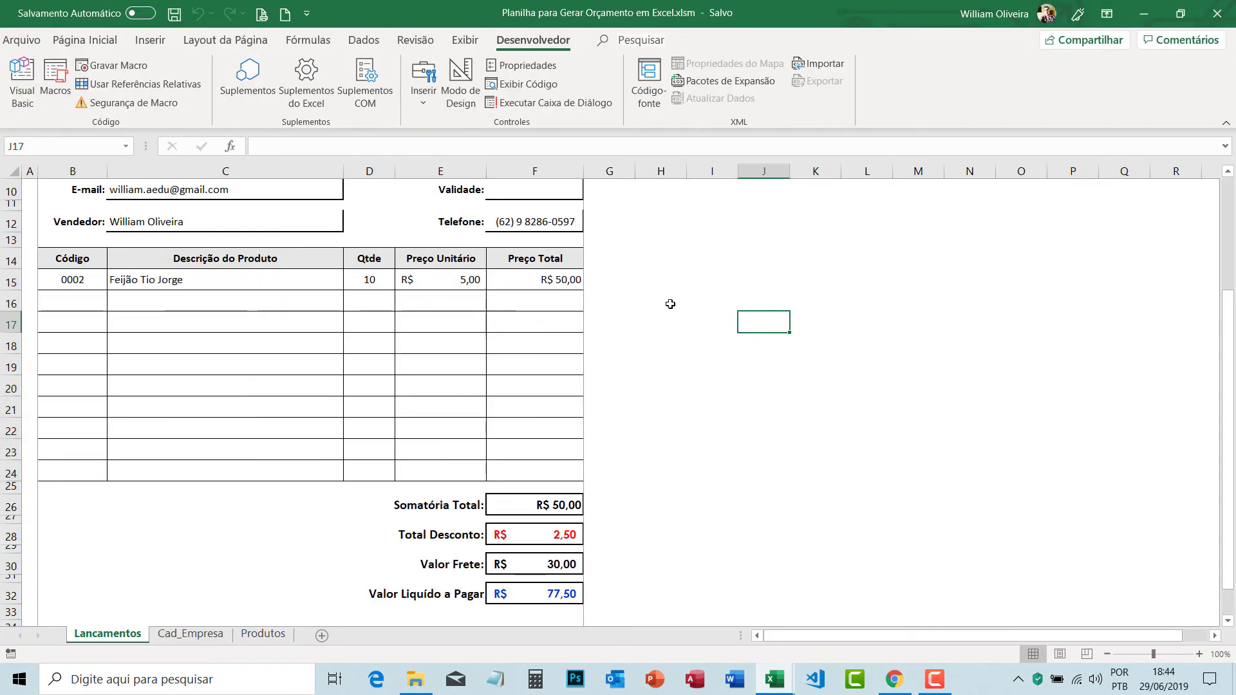
# - Copy the Abrir Formulario button below itself and relabel the copy Limpar Dados
pyautogui.scroll(3, 670, 304)
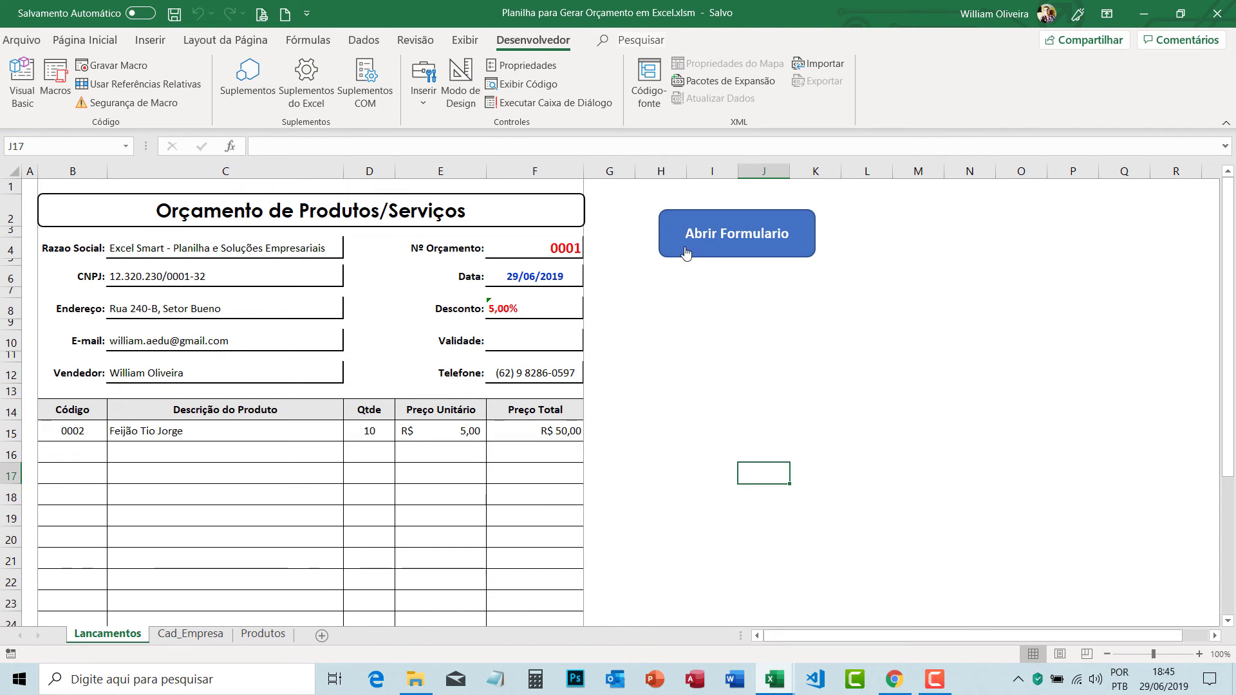
pyautogui.moveTo(687, 252); pyautogui.dragTo(691, 342)
pyautogui.tripleClick(733, 313)
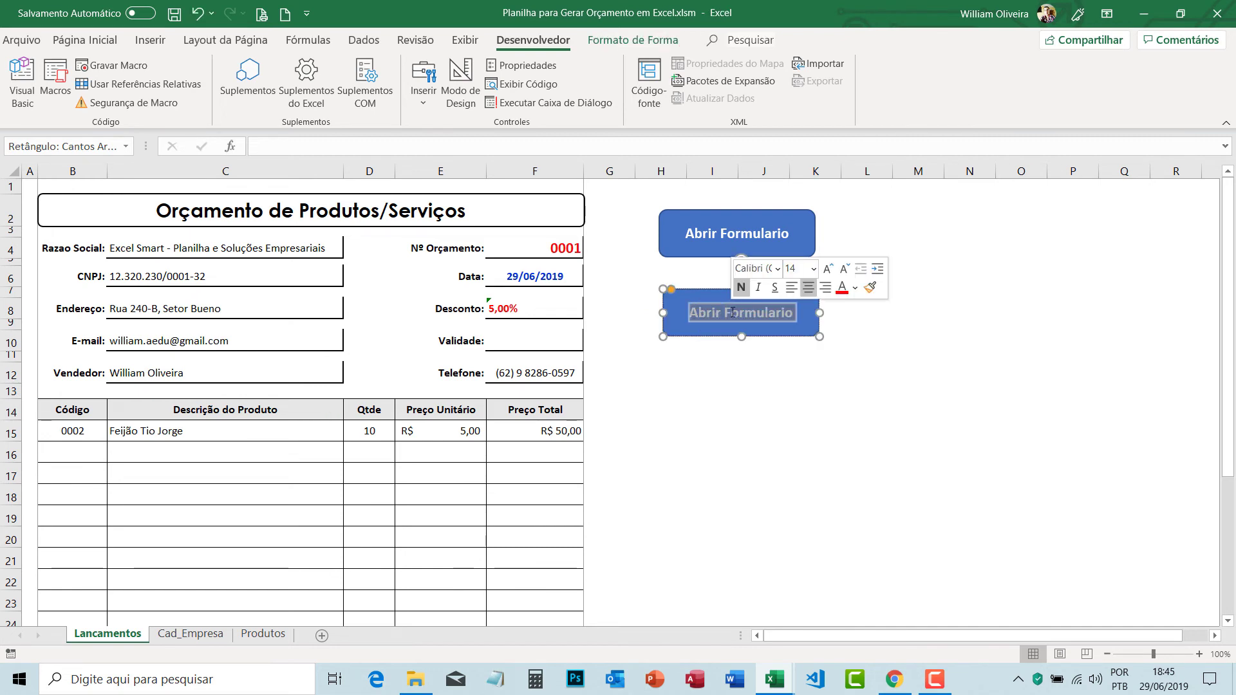
pyautogui.write('Limp')
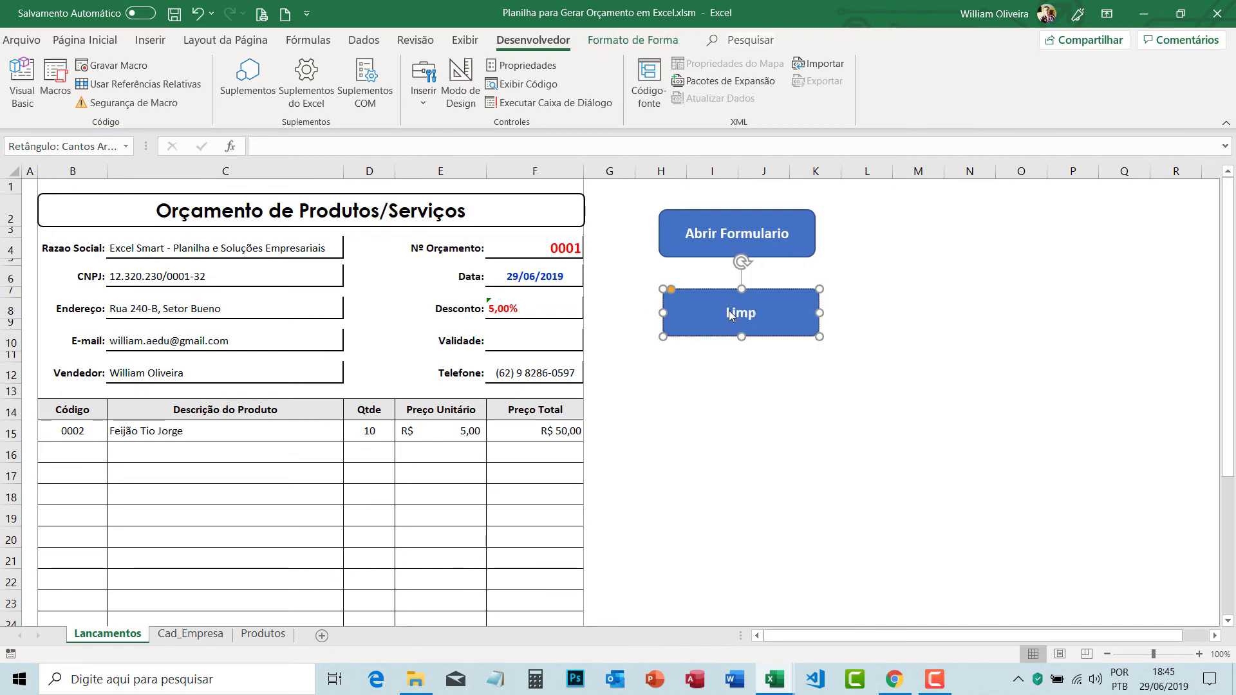
pyautogui.write('ar ')
pyautogui.write('Dados')
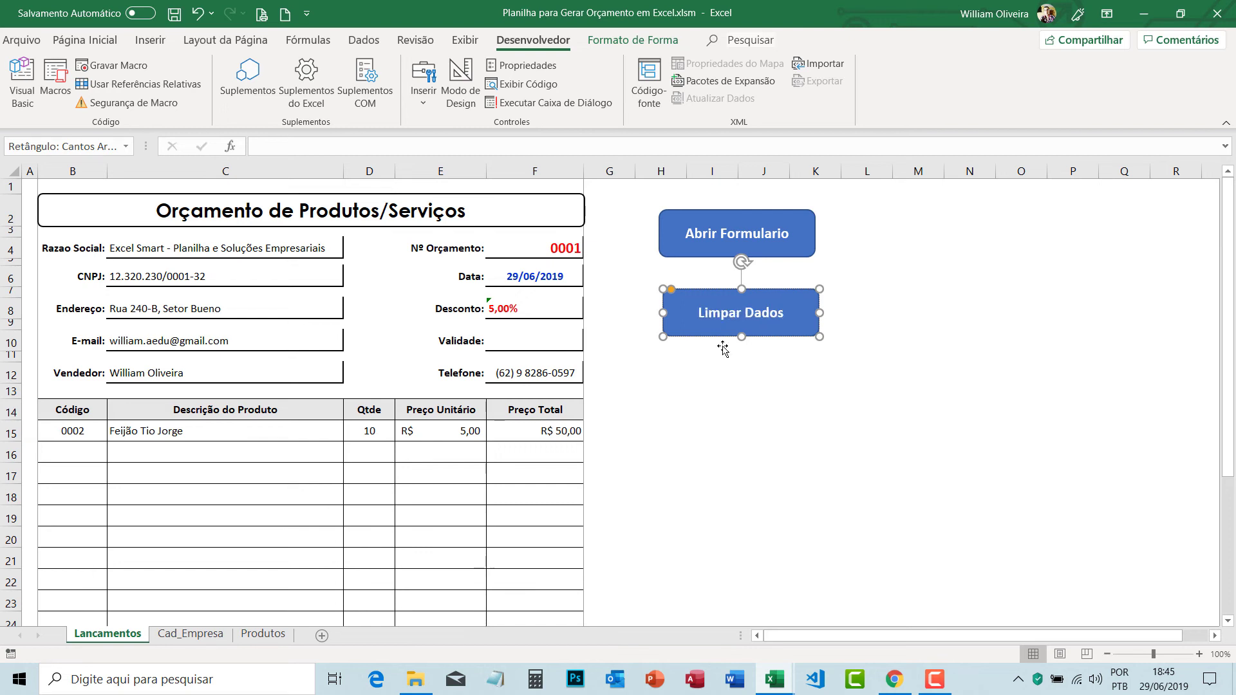
pyautogui.click(740, 402)
# - Assign the LimparDados macro to the Limpar Dados button and test it
pyautogui.rightClick(797, 303)
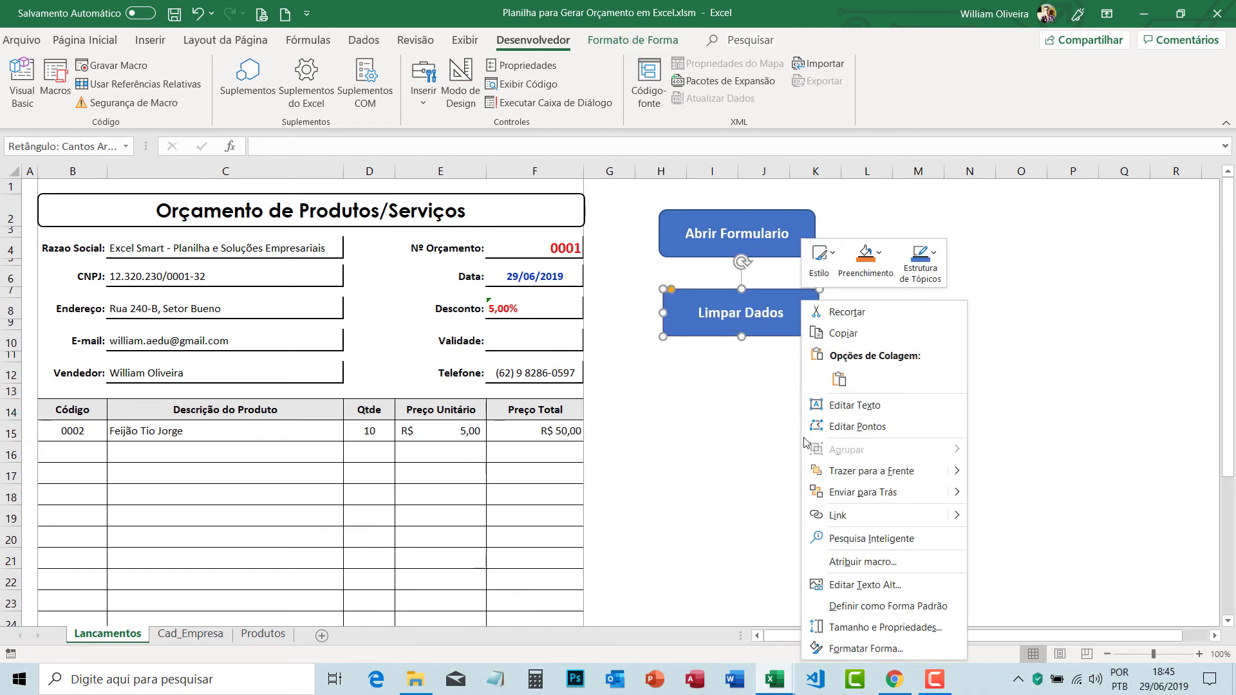
pyautogui.click(837, 583)
pyautogui.click(715, 435)
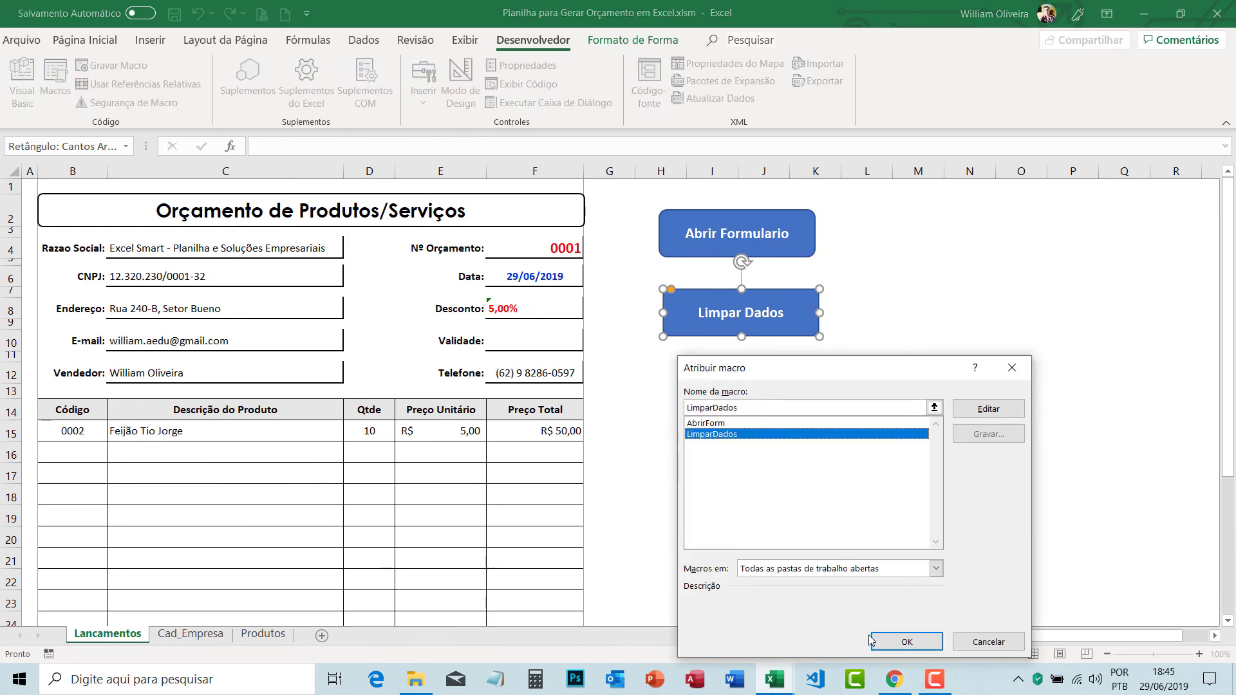
pyautogui.click(924, 646)
pyautogui.click(902, 458)
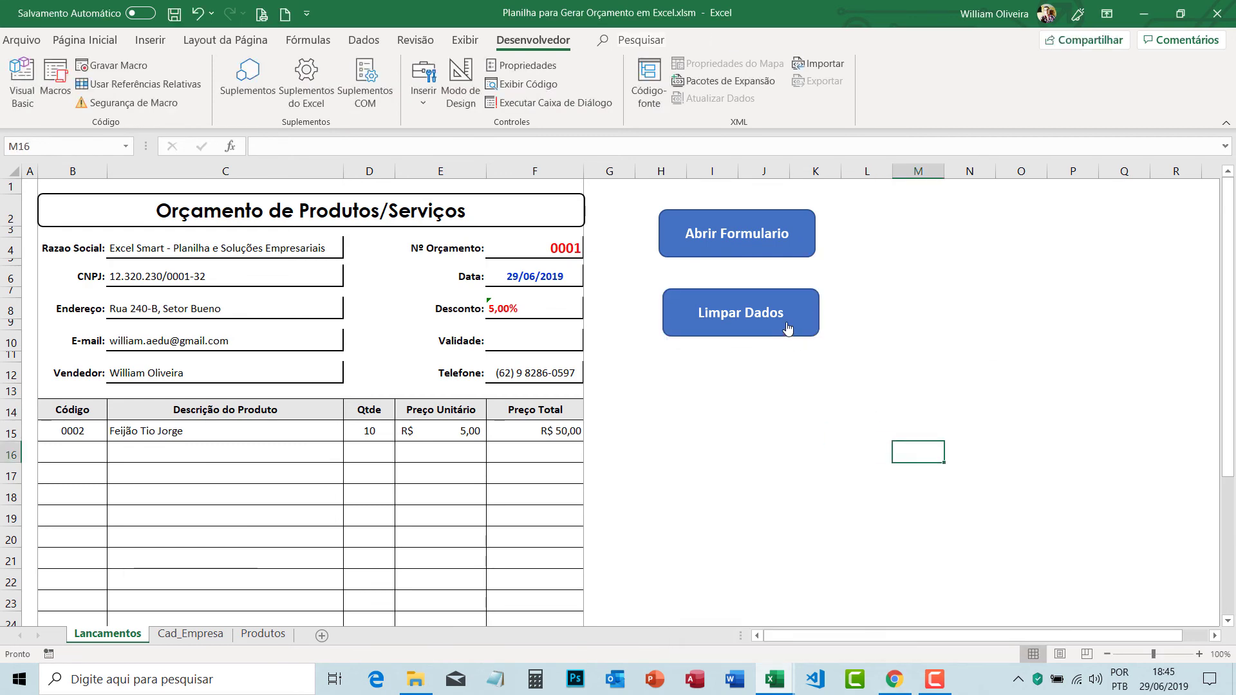
pyautogui.click(798, 328)
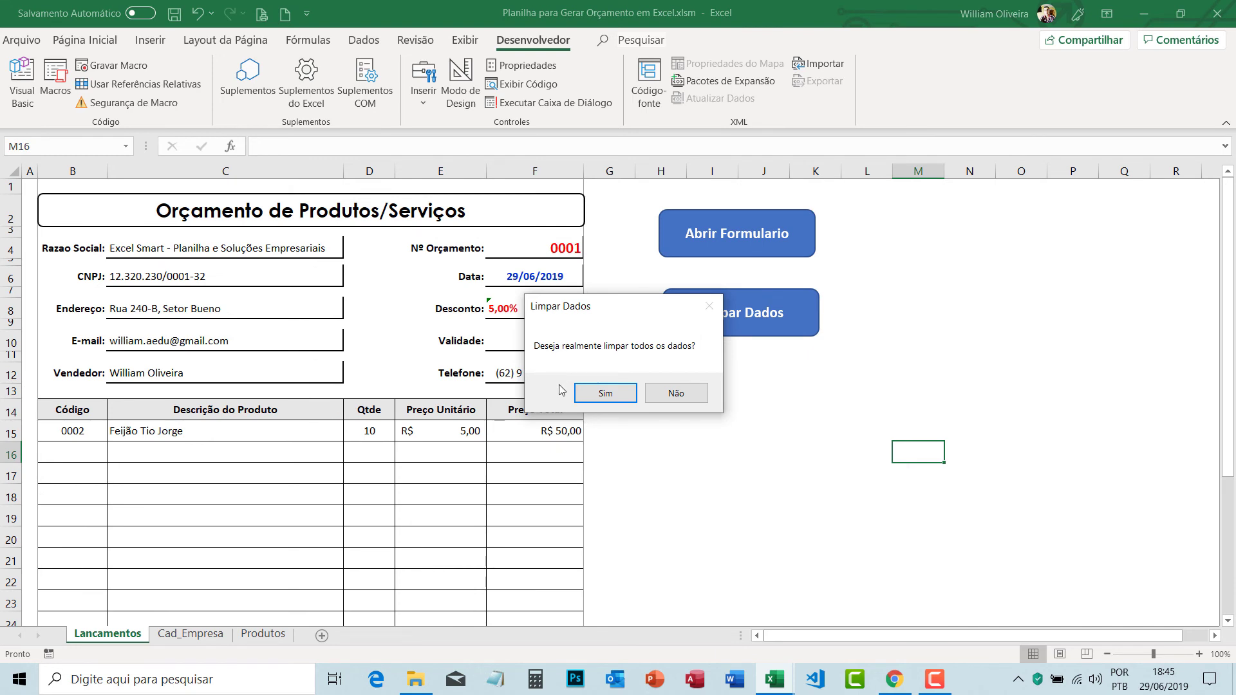
# - Run Limpar Dados, answer Não once, then rerun it and confirm Sim to clear the data
pyautogui.click(686, 396)
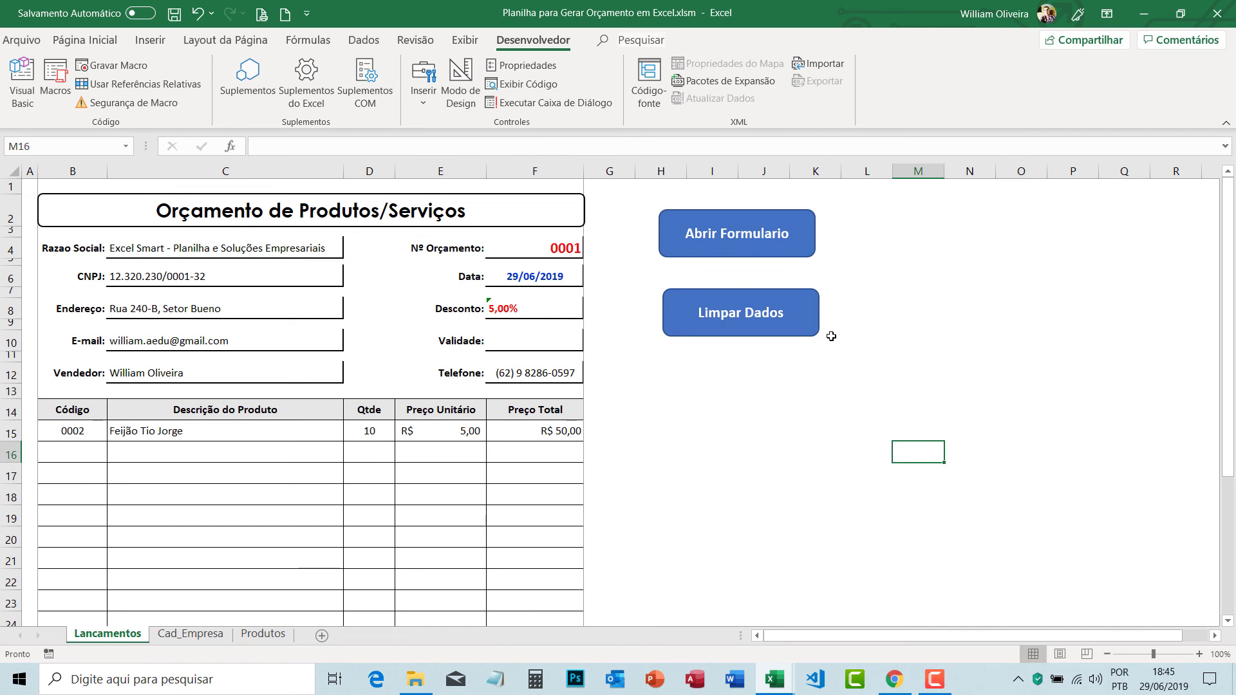
pyautogui.click(811, 329)
pyautogui.click(608, 394)
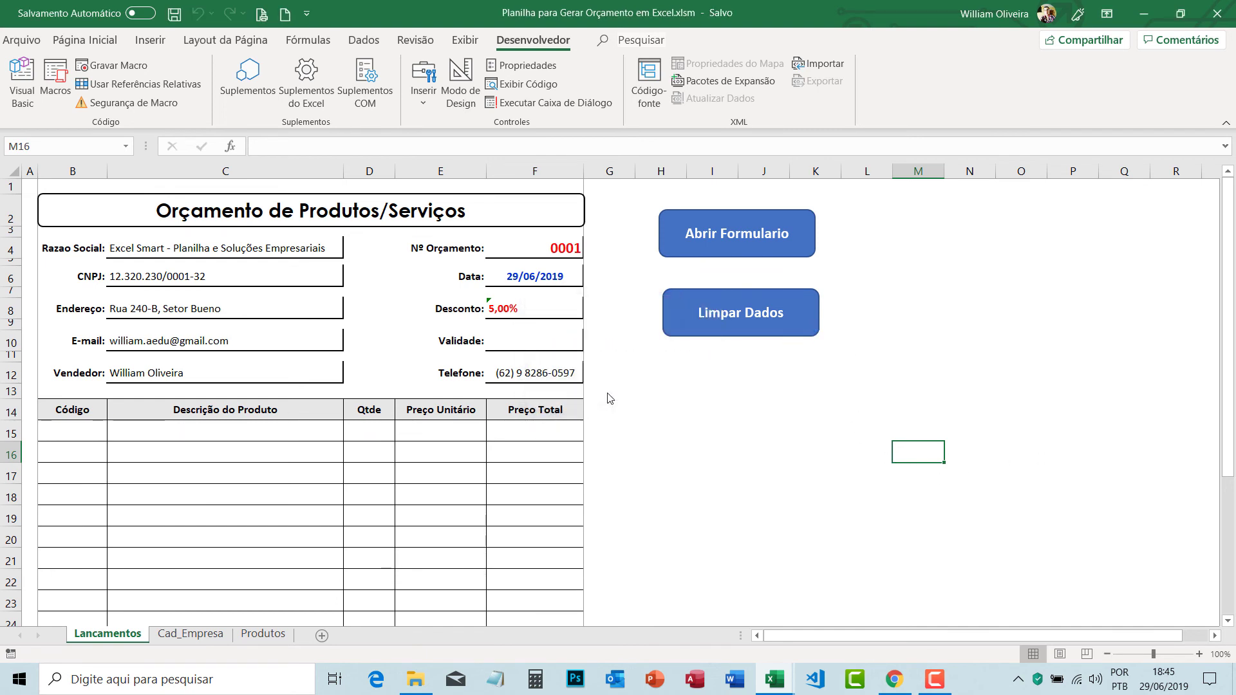
# - Check the Preço Total cell F15 and select B15:E24 to verify the product rows are empty
pyautogui.click(444, 434)
pyautogui.click(525, 433)
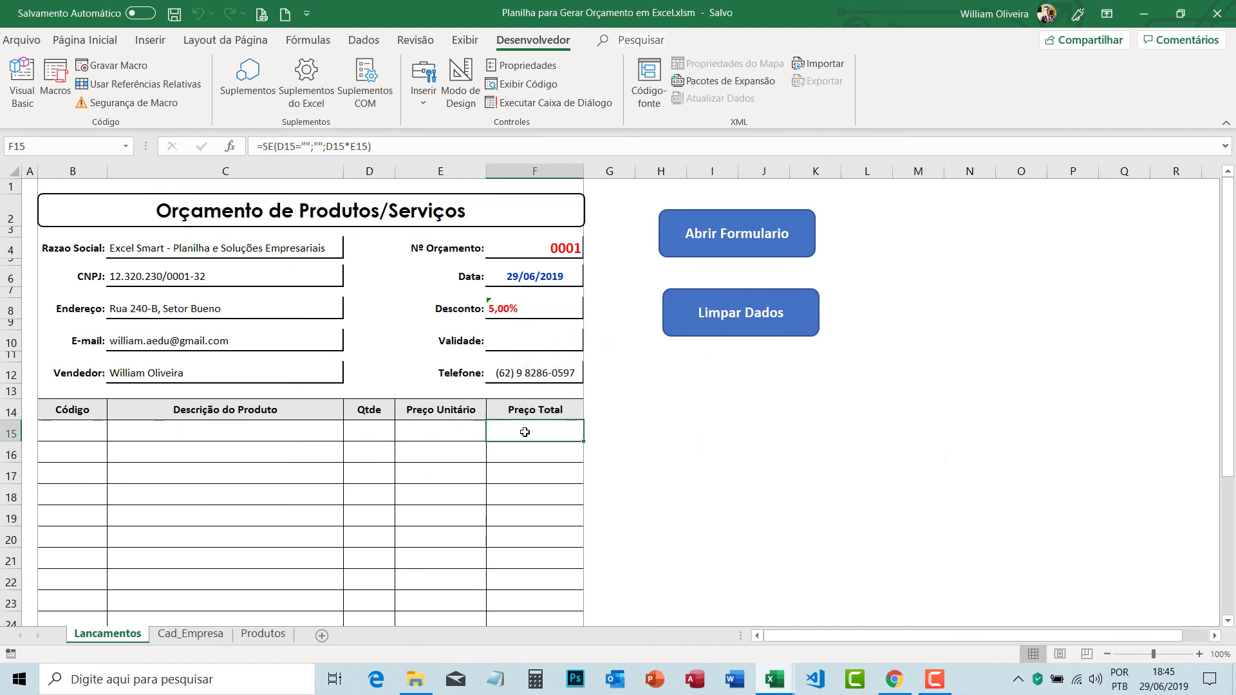
pyautogui.moveTo(444, 434)
pyautogui.mouseDown()
pyautogui.moveTo(75, 626)
pyautogui.moveTo(69, 570)
pyautogui.mouseUp()
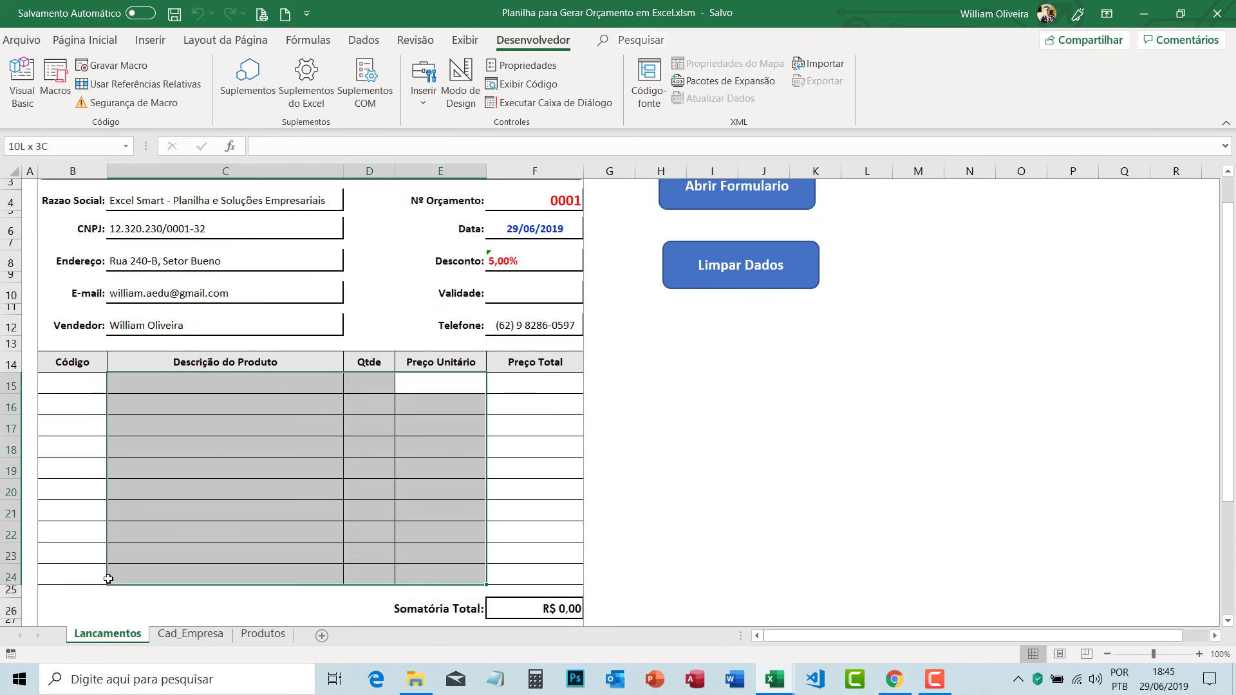
pyautogui.click(764, 384)
pyautogui.scroll(1, 764, 383)
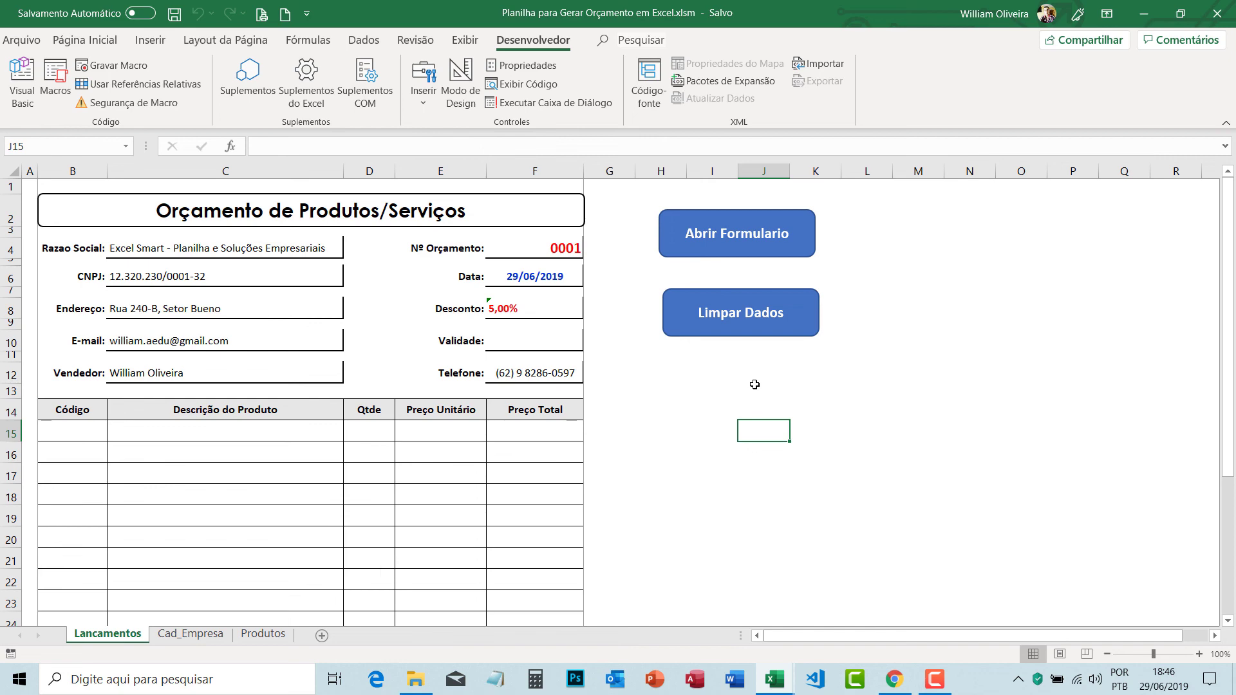
# - Open the VBA editor on the Principal module and go to the LimparDados If resposta line
pyautogui.click(33, 91)
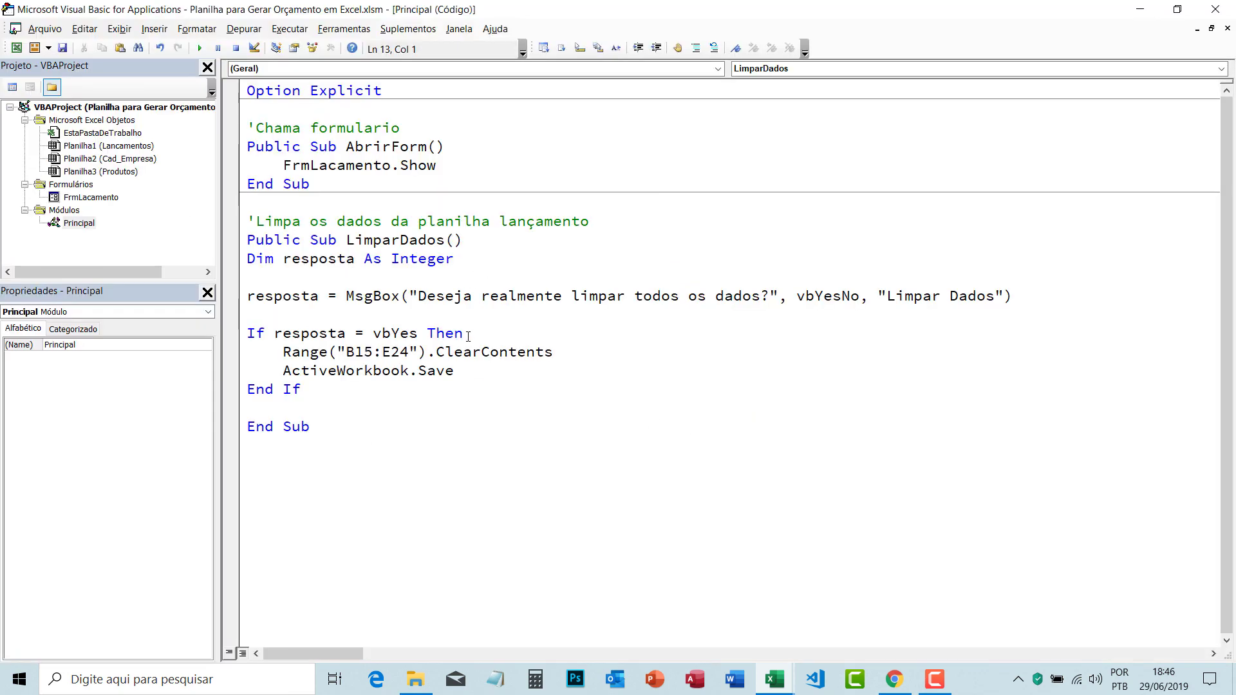
pyautogui.press('Down')
pyautogui.press('End')
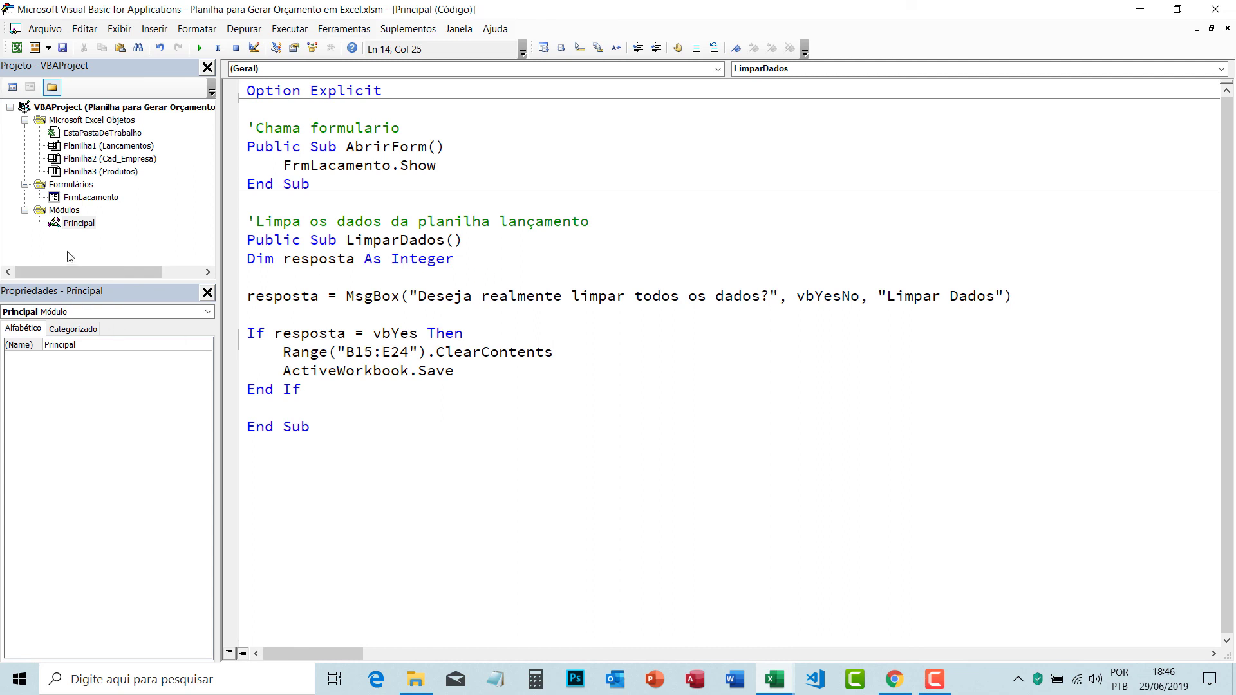